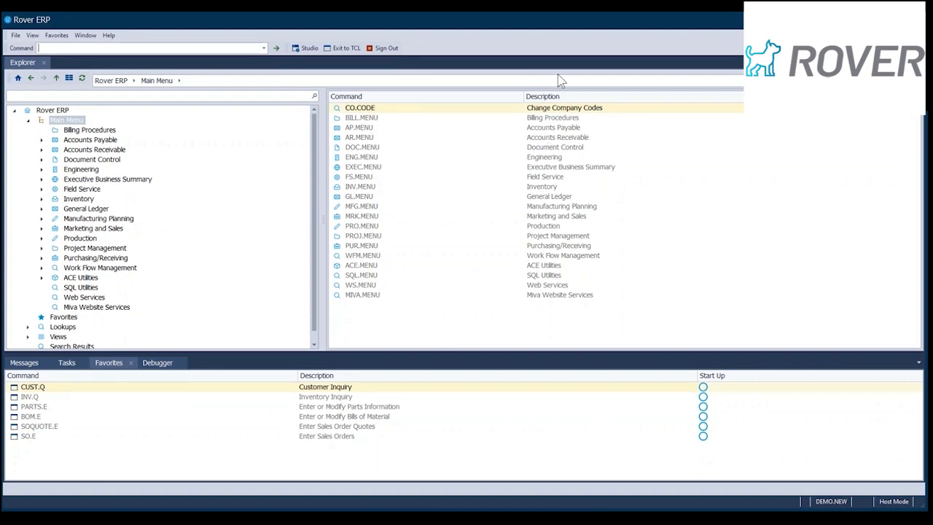
# Step: Review the main menu modules from Billing Procedures to Work Flow Management, and look at the messages list before returning to the favorites
pyautogui.click(370, 120)
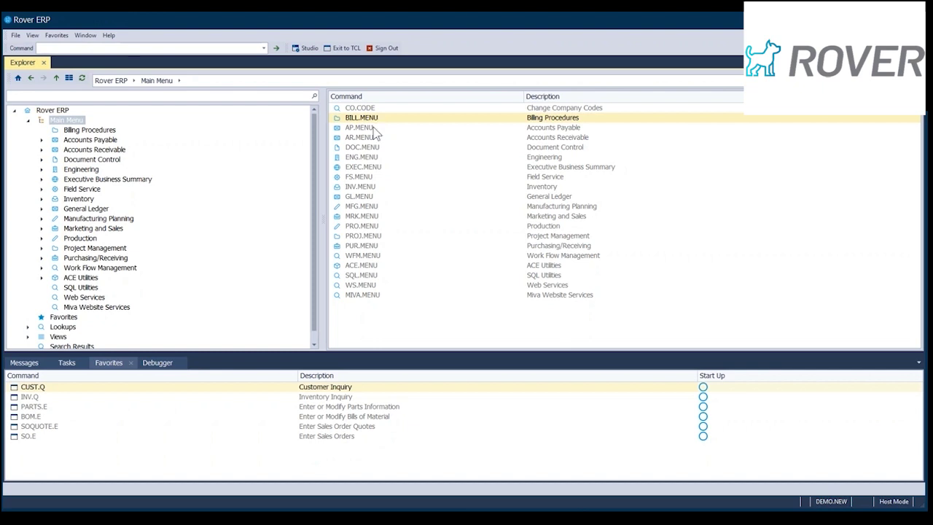
pyautogui.press('Down')
pyautogui.press('Down')
pyautogui.press('Down')
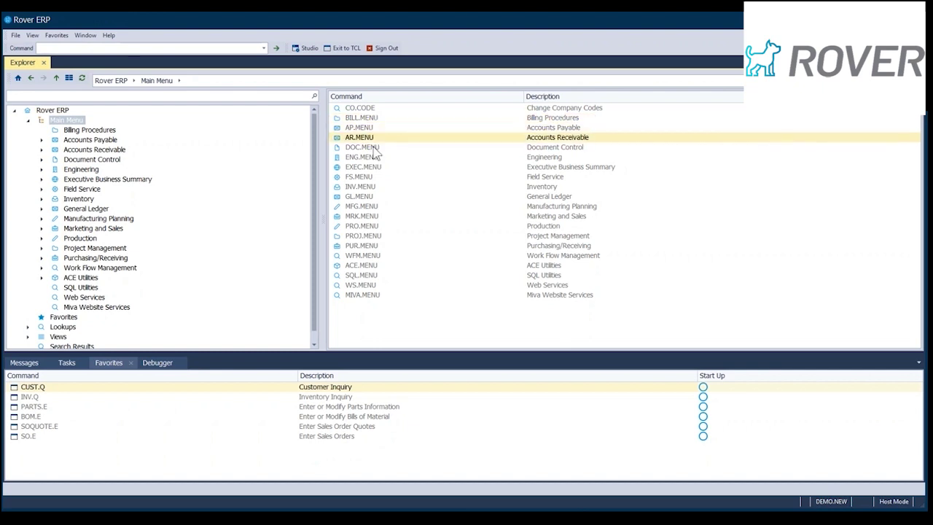
pyautogui.press('Down')
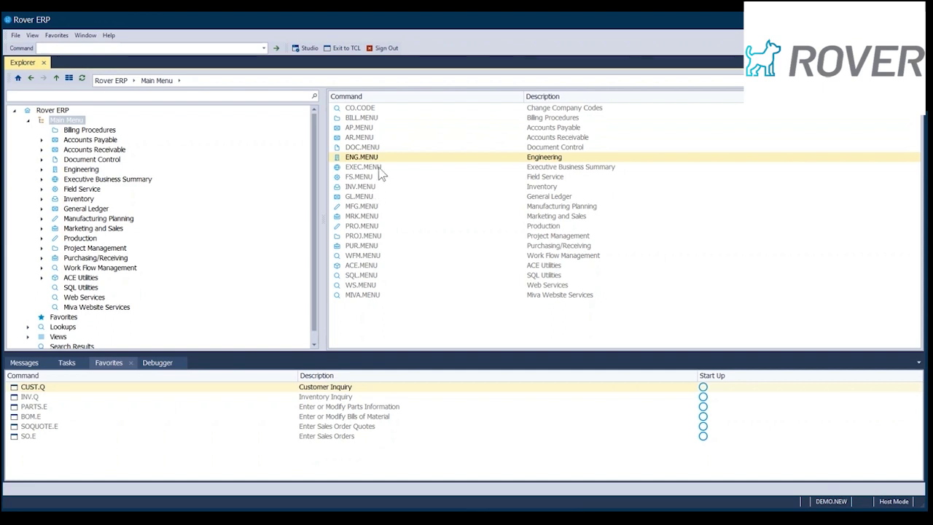
pyautogui.click(377, 167)
pyautogui.click(371, 178)
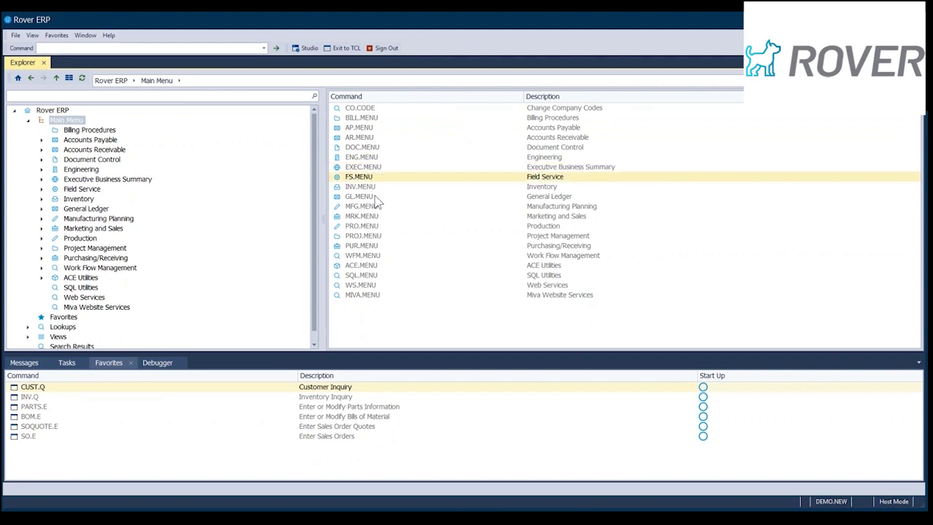
pyautogui.click(367, 196)
pyautogui.click(370, 207)
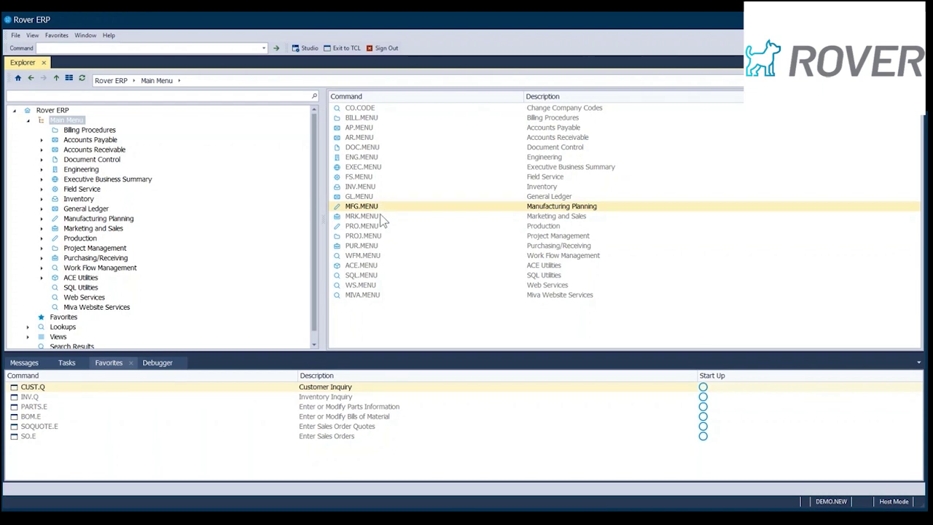
pyautogui.click(378, 216)
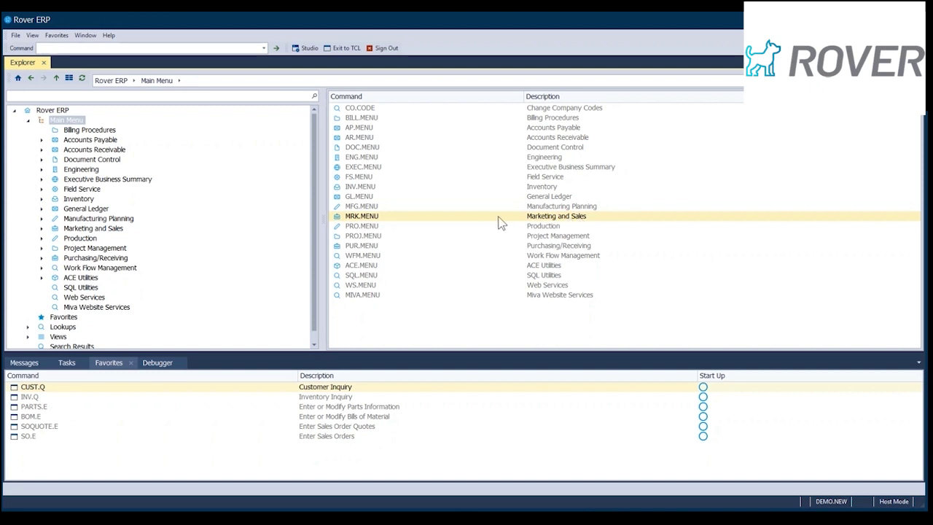
pyautogui.click(374, 228)
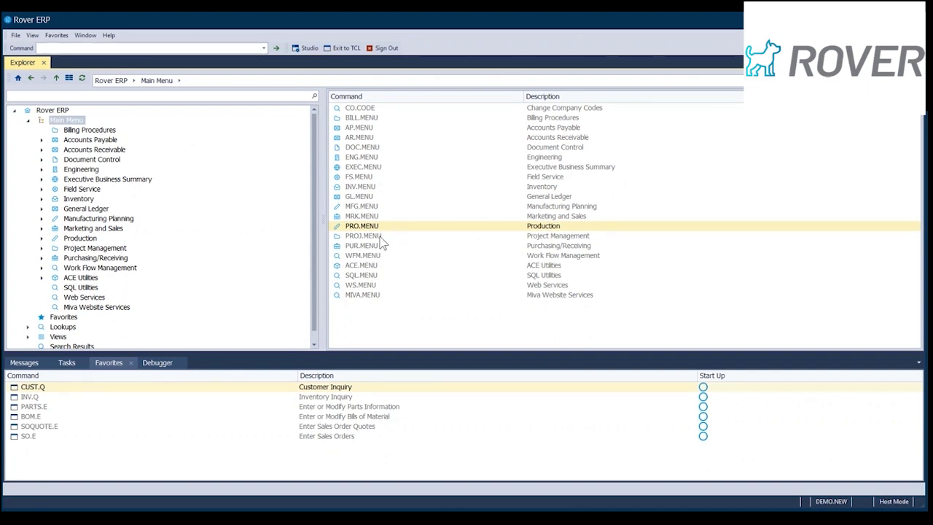
pyautogui.click(380, 236)
pyautogui.click(379, 248)
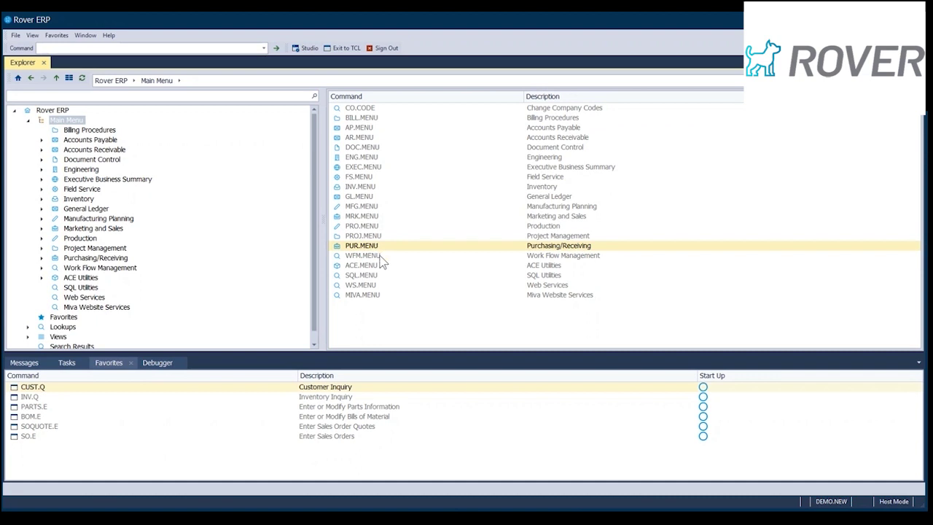
pyautogui.click(383, 257)
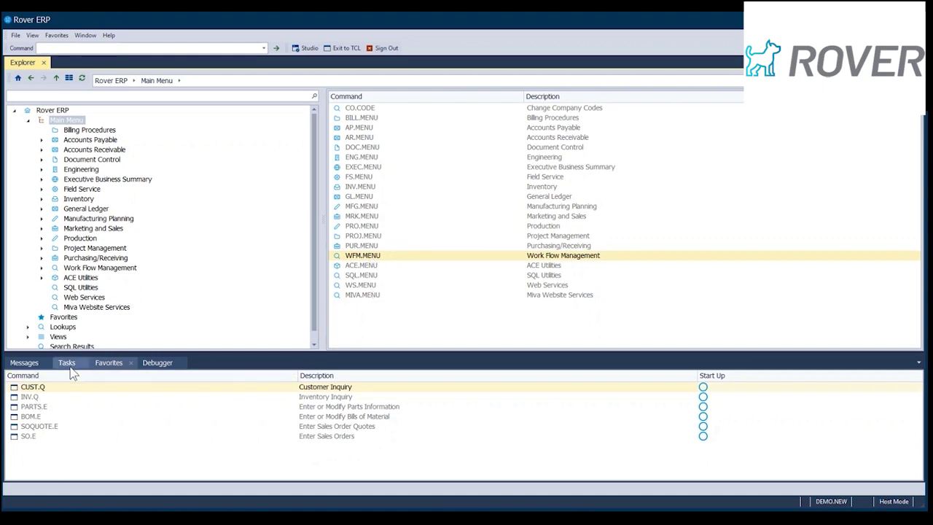
pyautogui.click(24, 362)
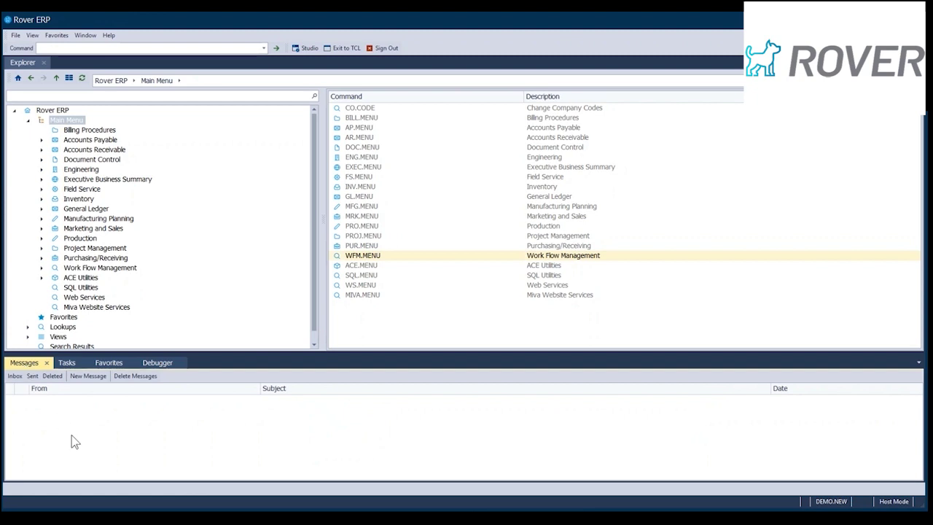
pyautogui.click(112, 365)
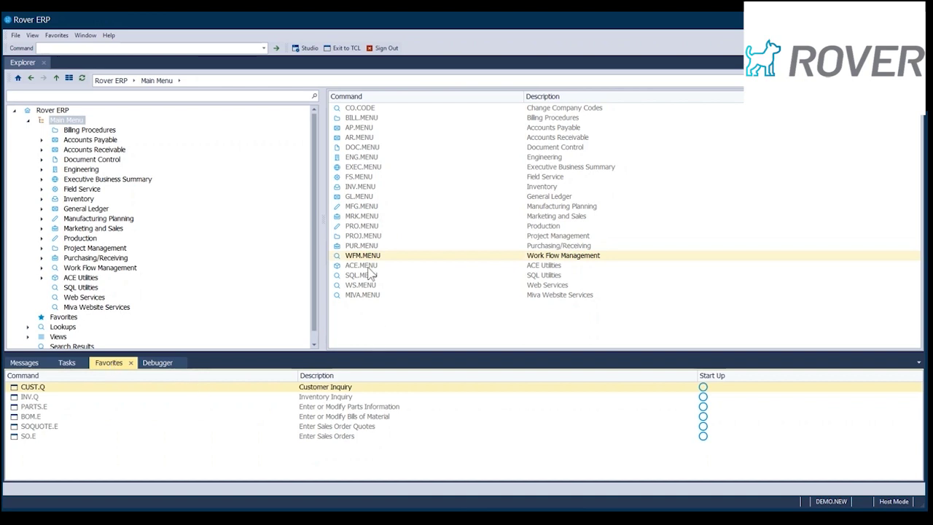
# Step: Open the Inventory module's Reports and Inquiry Procedures and select the INV.Q Inventory Inquiry command
pyautogui.click(371, 187)
pyautogui.doubleClick(372, 187)
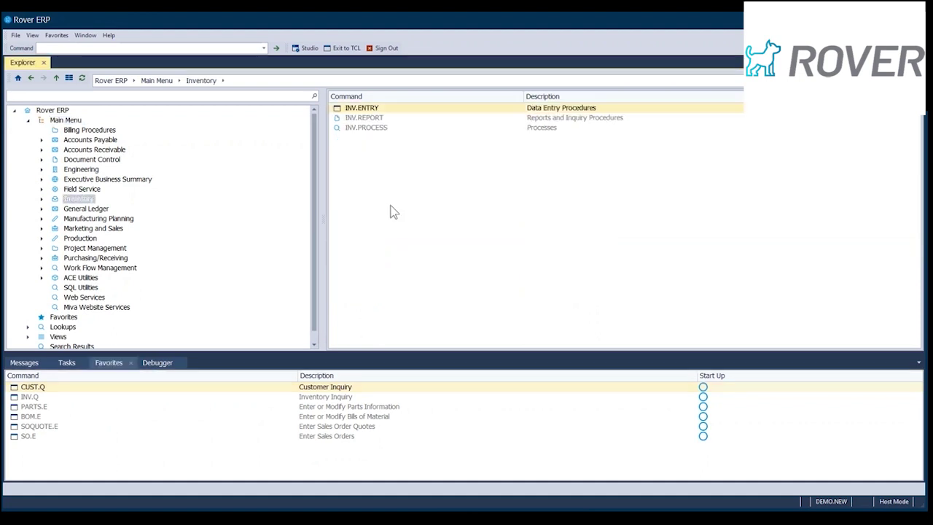
pyautogui.click(384, 119)
pyautogui.click(385, 128)
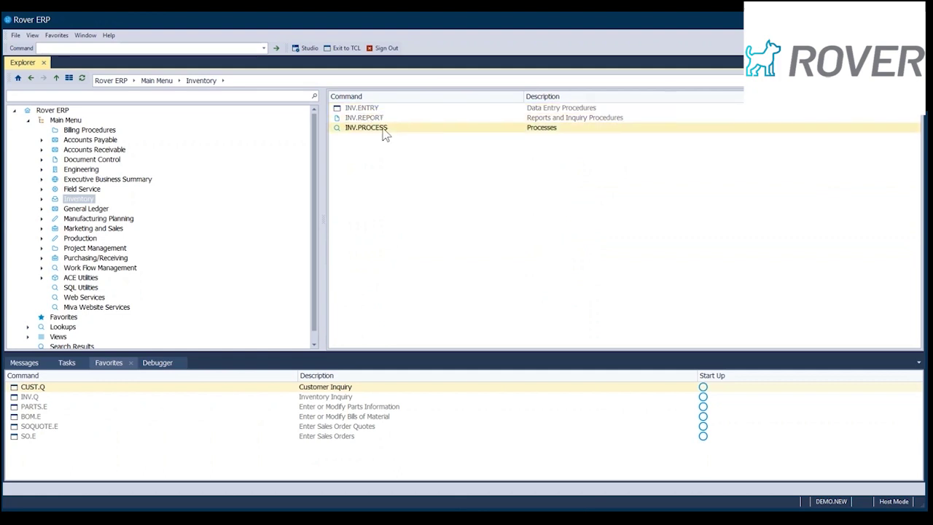
pyautogui.doubleClick(379, 118)
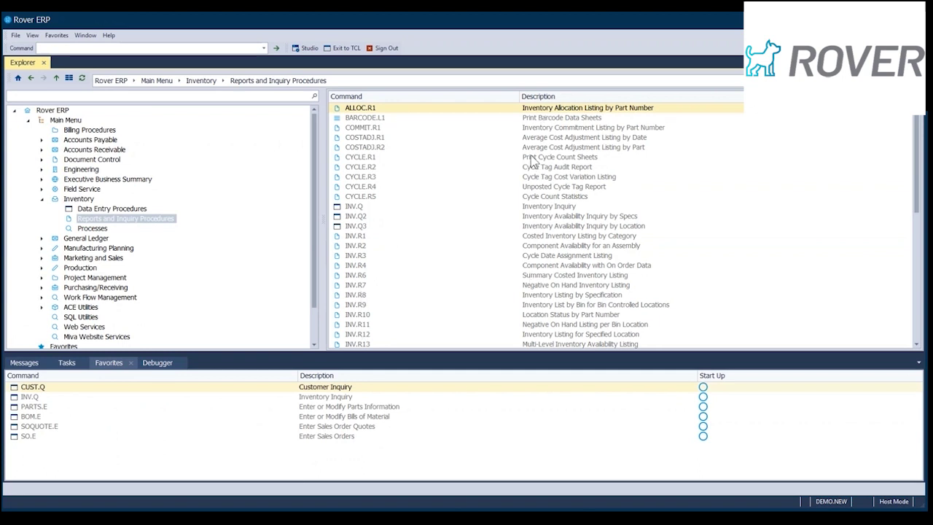
pyautogui.click(360, 207)
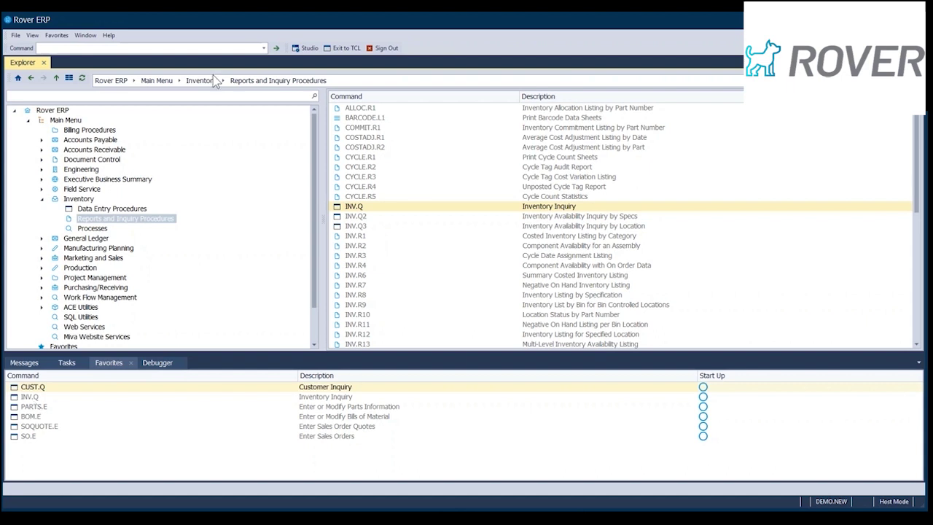
# Step: Open the PARTS.E Parts Master Entry from the favorites and move its window clear of the menu tree
pyautogui.click(84, 48)
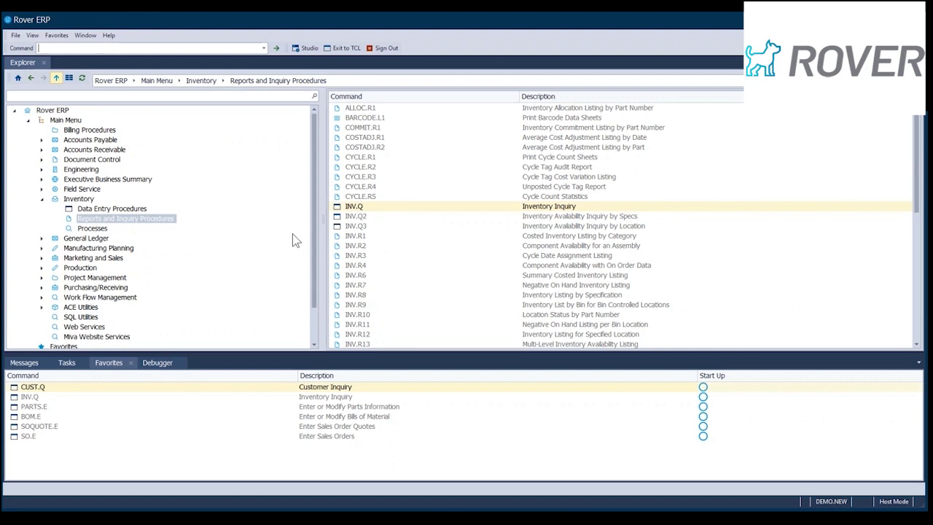
pyautogui.doubleClick(39, 409)
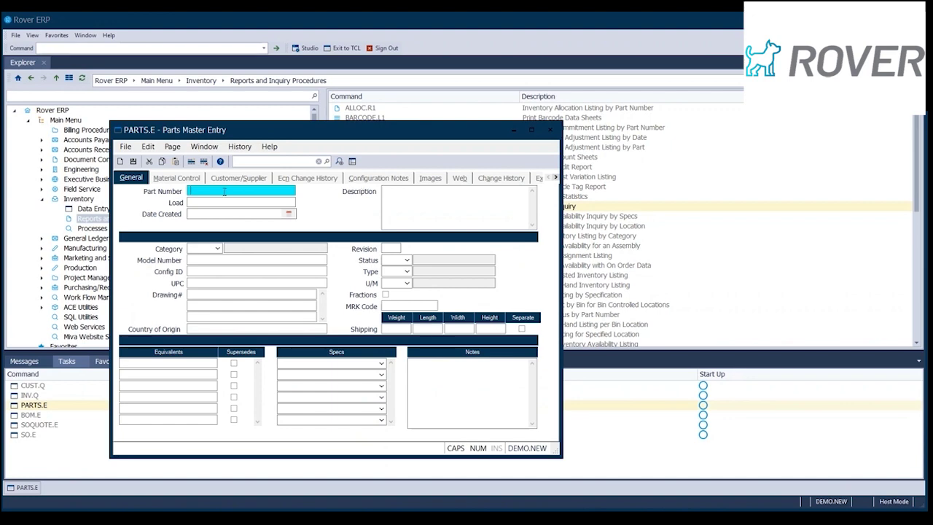
pyautogui.moveTo(452, 128); pyautogui.dragTo(537, 68)
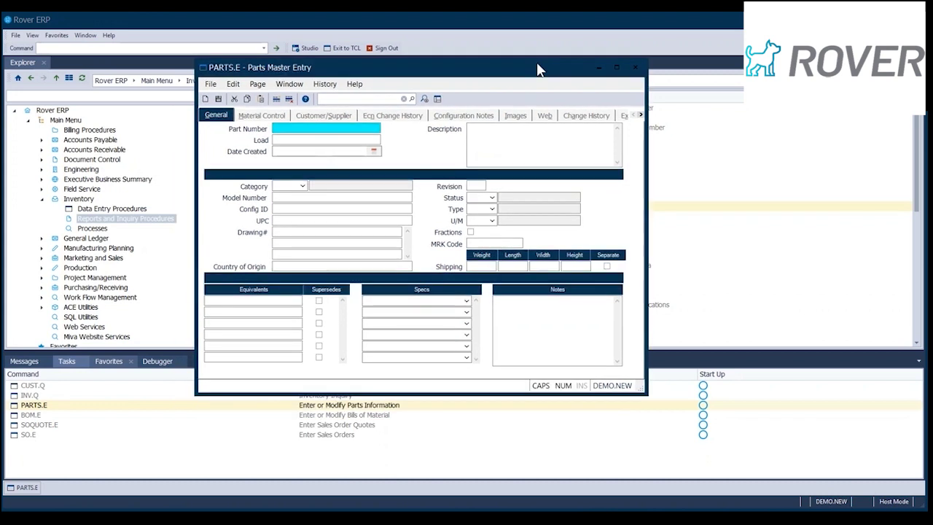
# Step: Look up part numbers starting with 110- and load part 110-51-52-C
pyautogui.rightClick(291, 129)
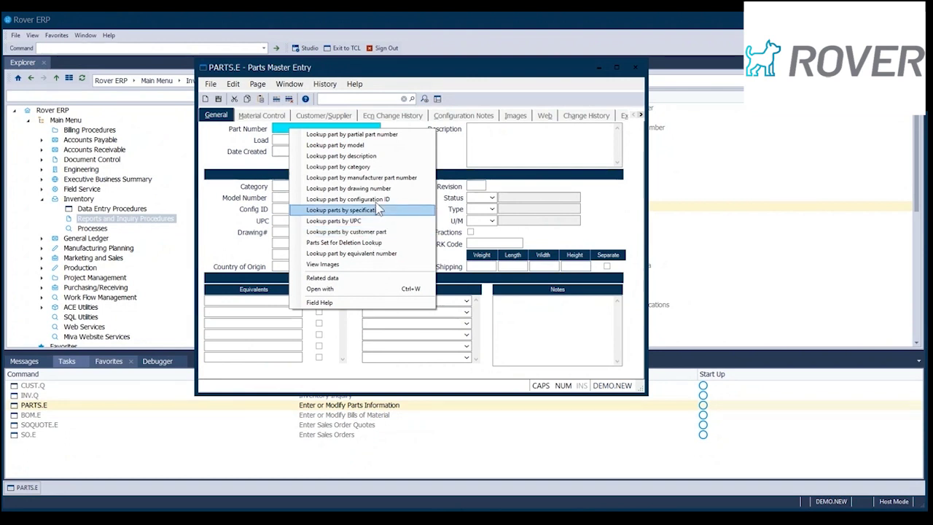
pyautogui.press('Escape')
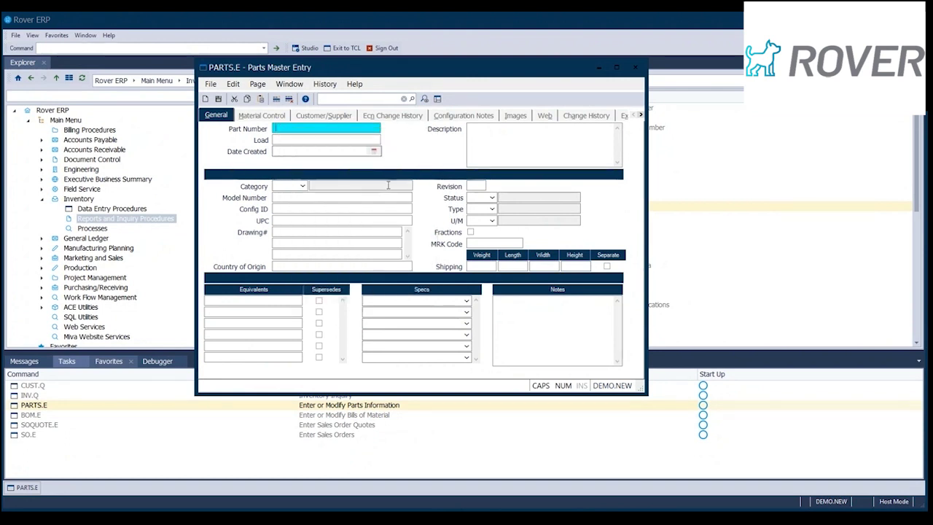
pyautogui.write('110-')
pyautogui.press('Return')
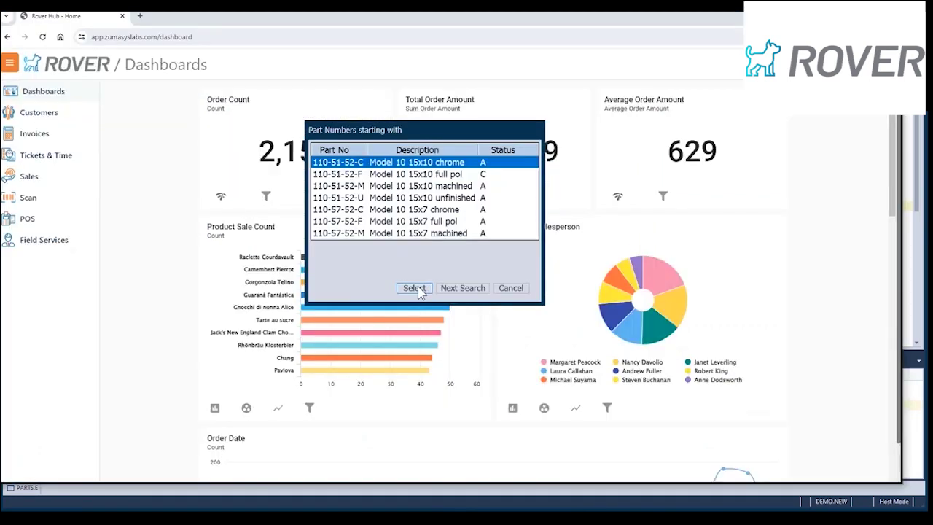
pyautogui.click(413, 288)
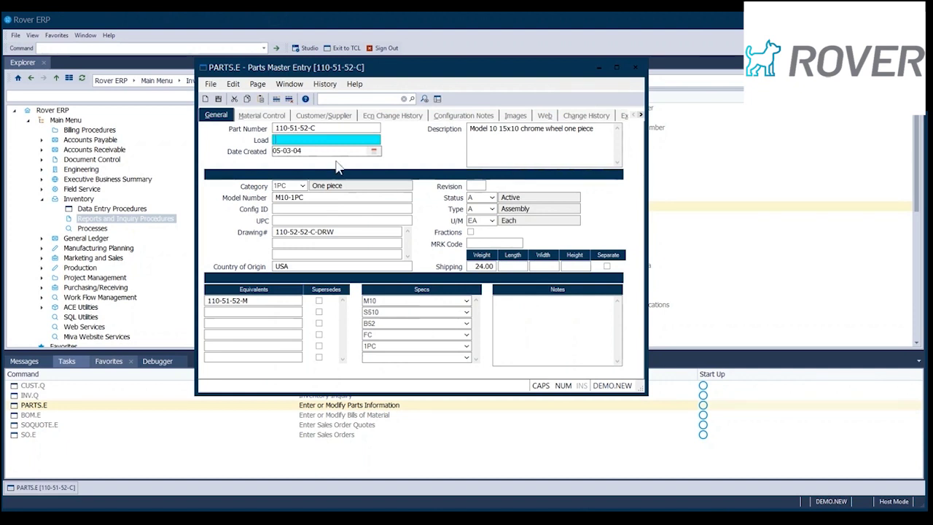
# Step: Examine the part's description, notes and drawing number in its general information
pyautogui.click(597, 149)
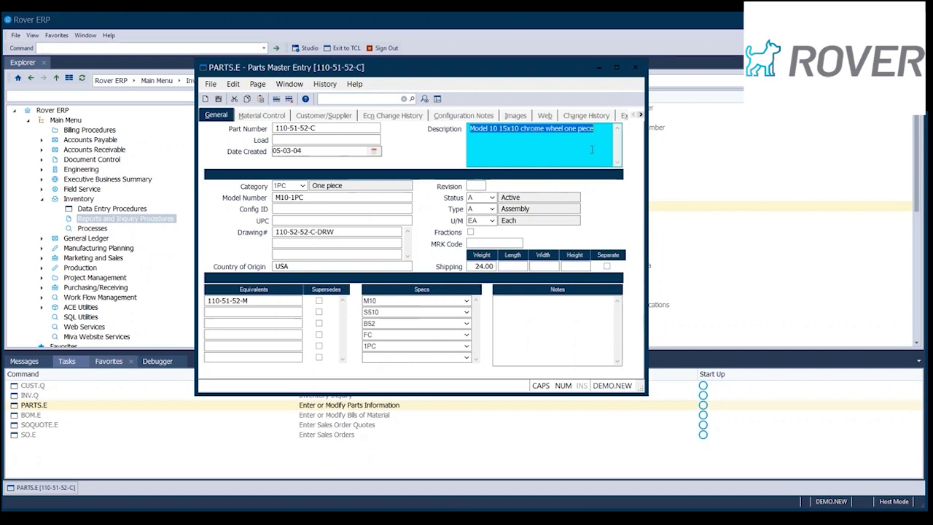
pyautogui.click(575, 330)
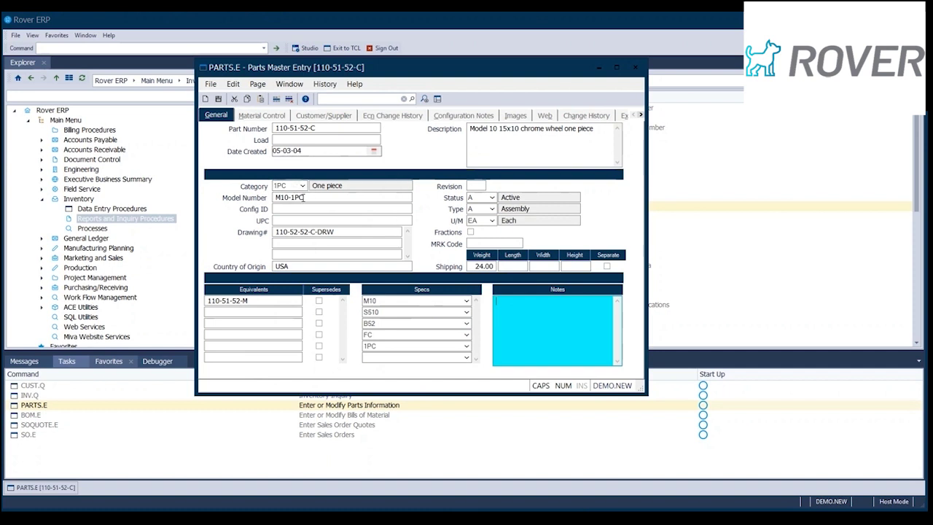
pyautogui.click(320, 233)
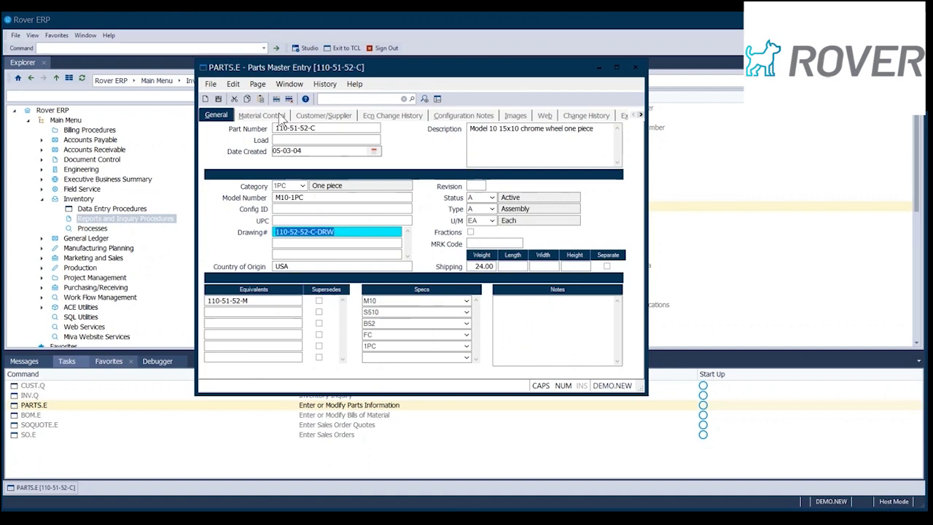
# Step: Examine the part's material control settings, including the Bom U/M, and its manufacturer, customer and vendor listings
pyautogui.click(262, 116)
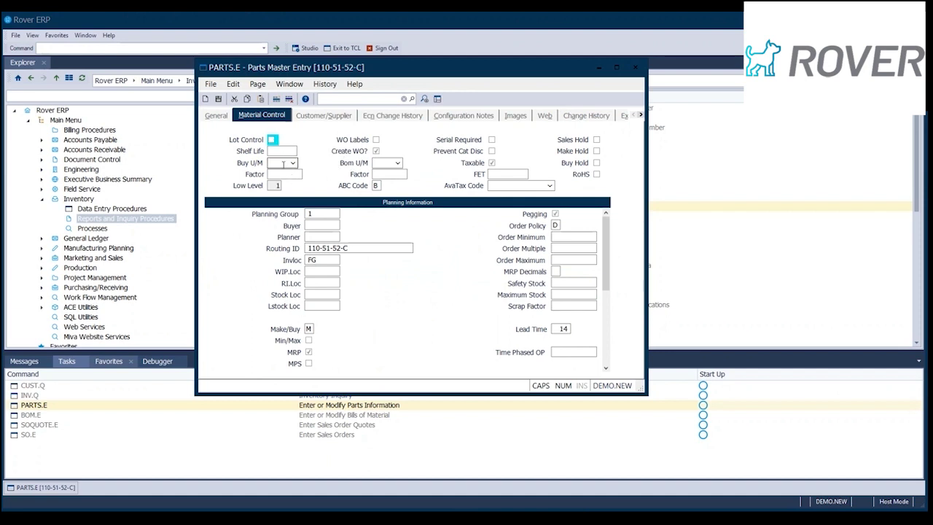
pyautogui.click(380, 163)
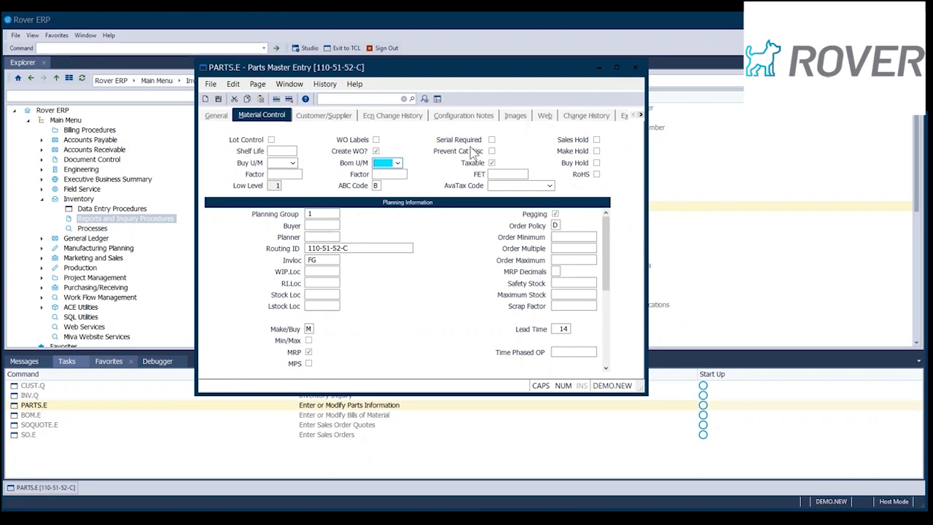
pyautogui.click(347, 115)
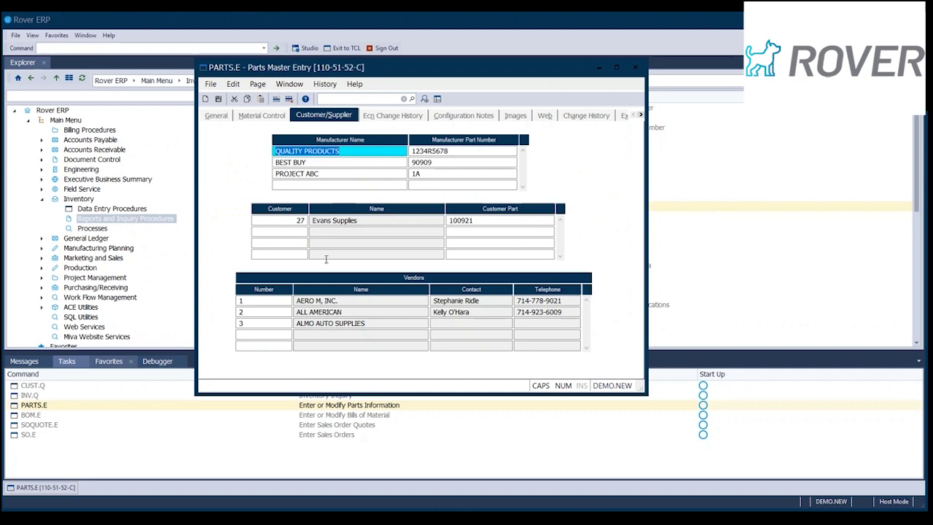
# Step: Return to the part's material control information and check its inventory location (Invloc)
pyautogui.click(216, 116)
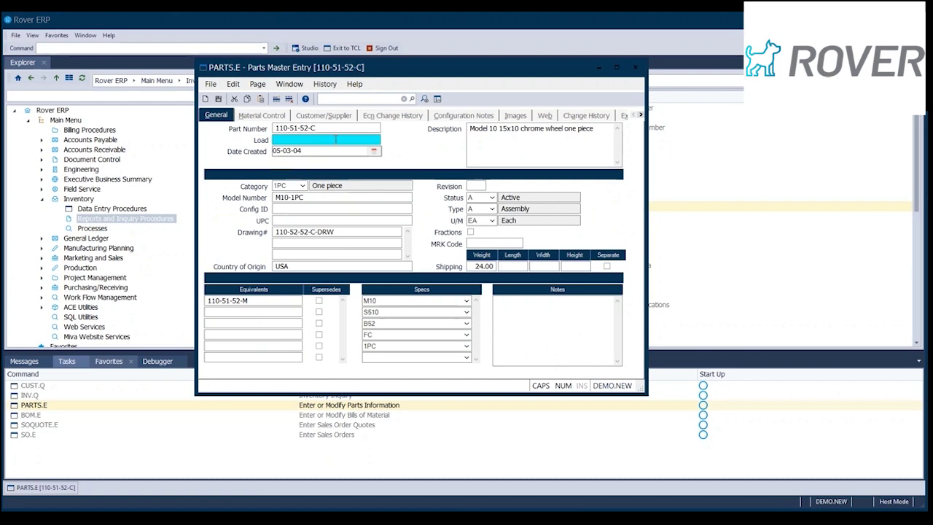
pyautogui.click(255, 116)
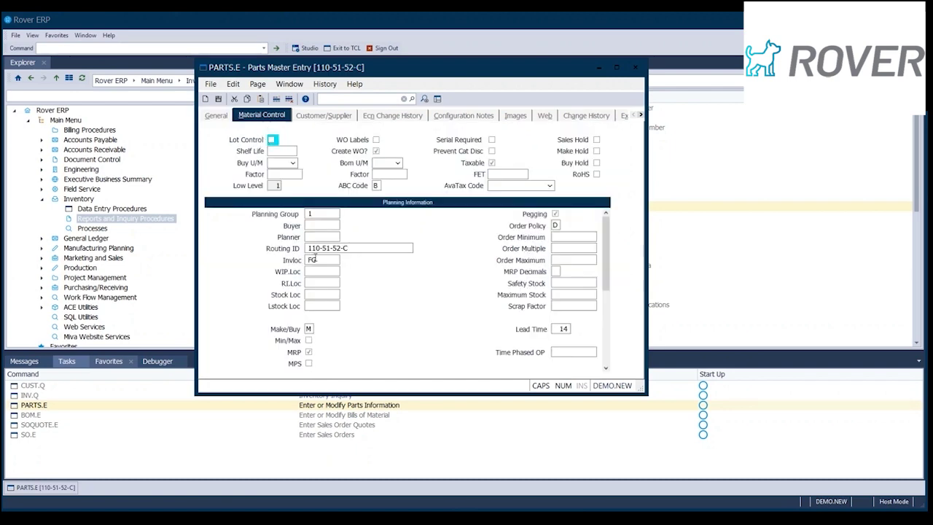
pyautogui.click(326, 259)
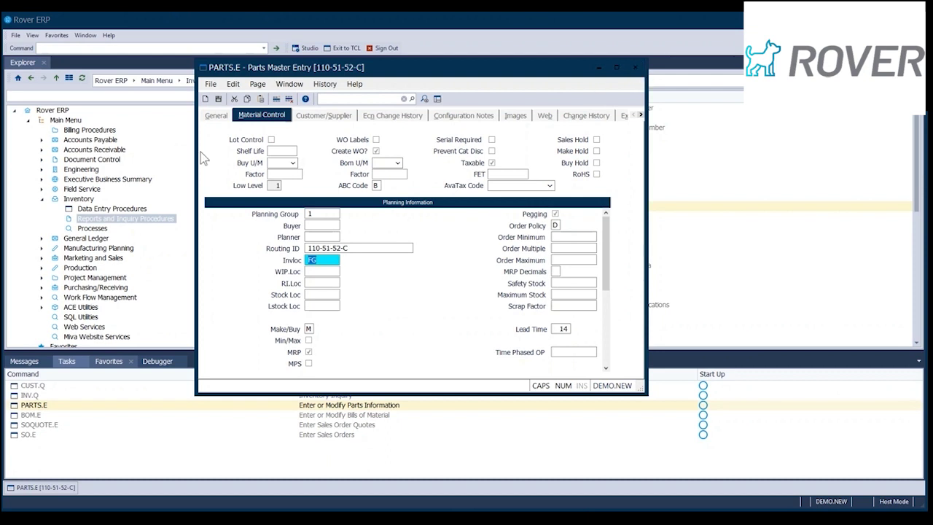
# Step: View the available part Type options in the general information, keep Assembly, and close Parts Master Entry
pyautogui.click(214, 115)
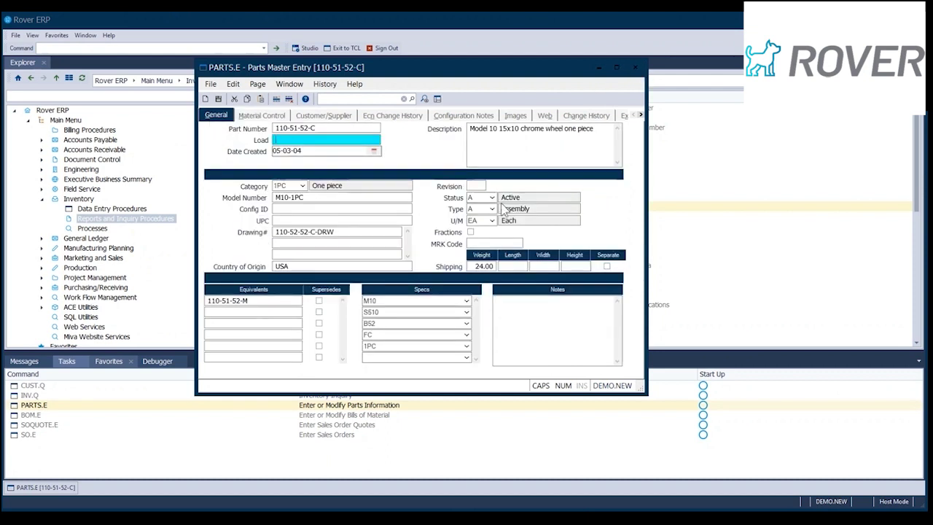
pyautogui.click(492, 208)
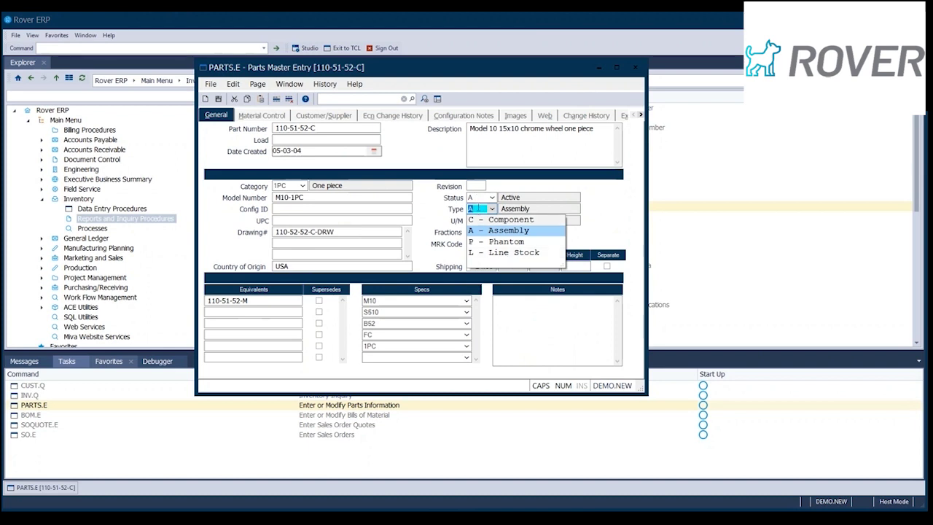
pyautogui.press('Return')
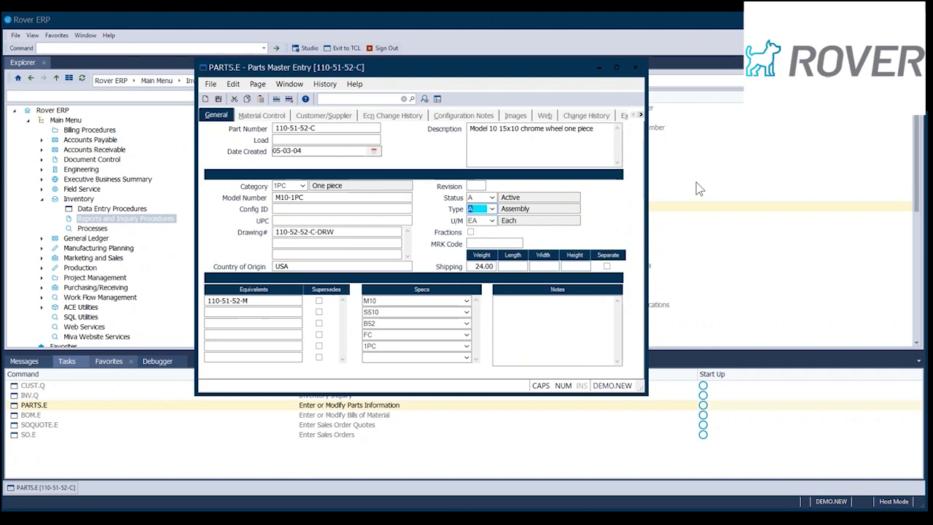
pyautogui.click(634, 68)
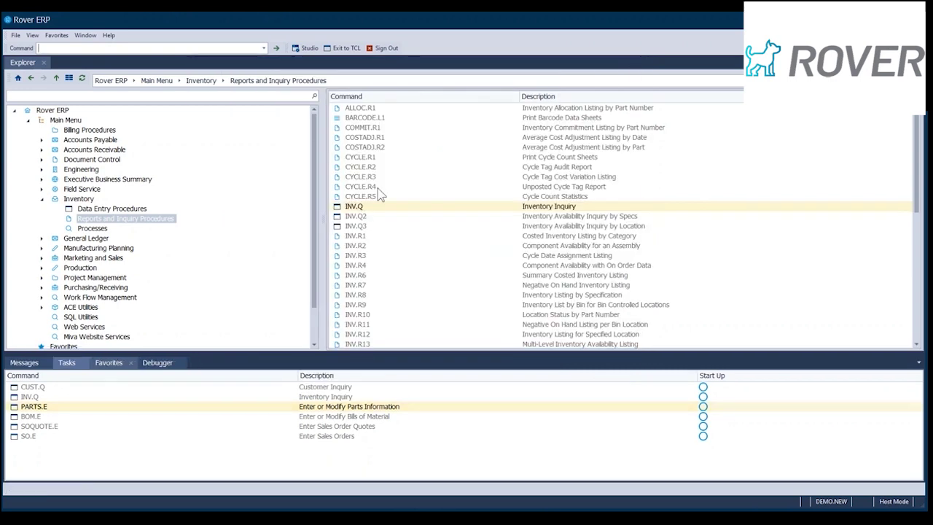
# Step: Open Bill of Material Entry (BOM.E) and load the bill of material for assembly 110-51-52-C
pyautogui.doubleClick(40, 416)
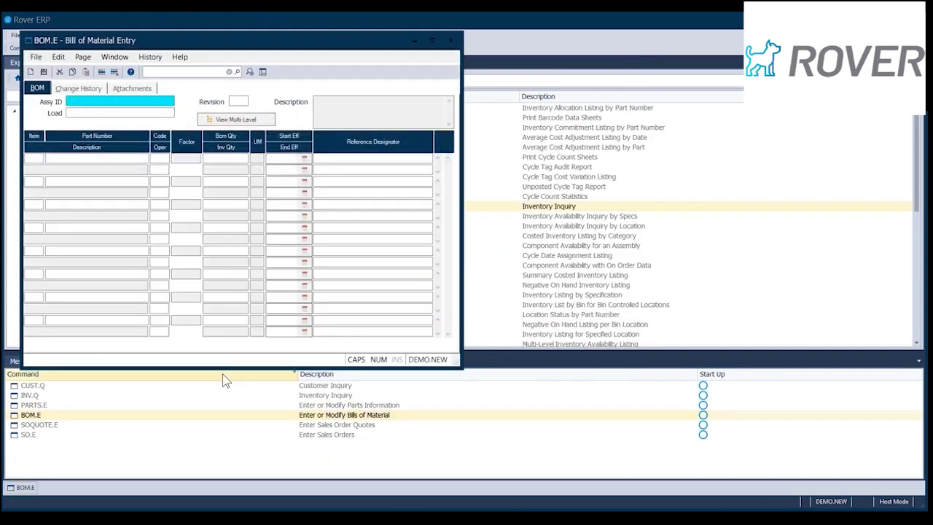
pyautogui.write('110-')
pyautogui.press('Return')
pyautogui.press('Down')
pyautogui.press('Up')
pyautogui.press('Return')
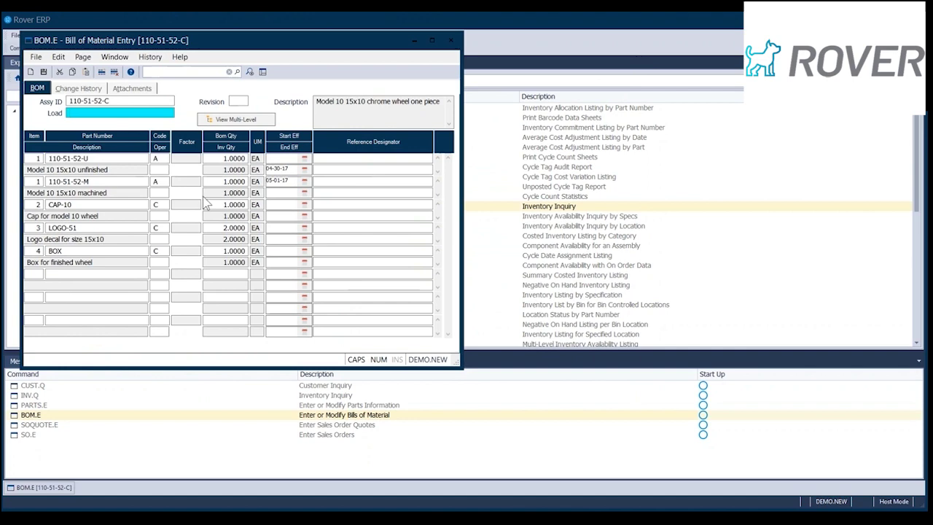
pyautogui.moveTo(348, 41); pyautogui.dragTo(503, 54)
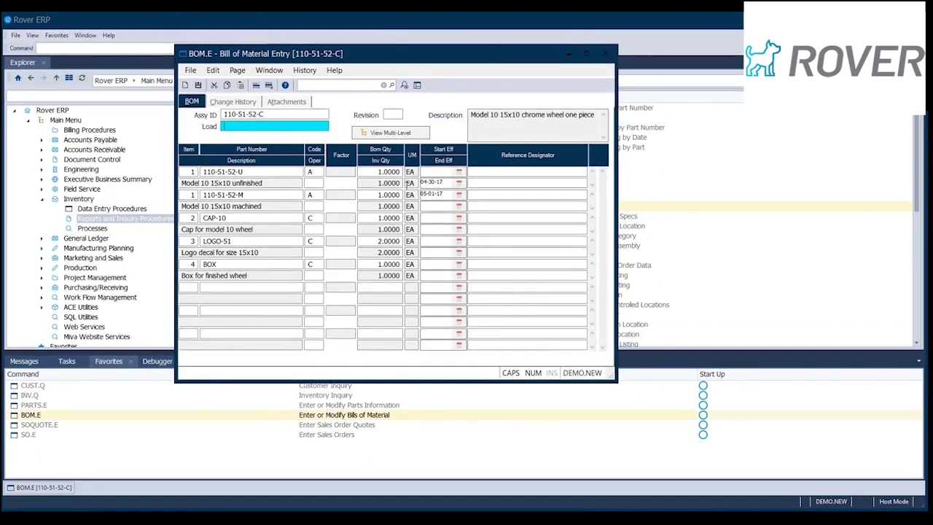
# Step: Examine the start and end effectivity dates of the two item 1 components, 110-51-52-U and 110-51-52-M
pyautogui.click(440, 182)
pyautogui.click(440, 193)
pyautogui.click(191, 194)
pyautogui.click(446, 181)
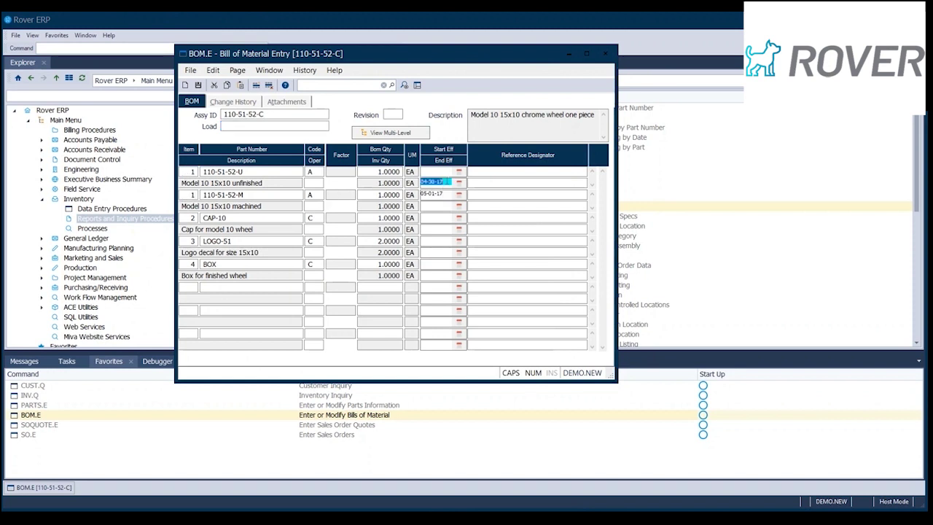
pyautogui.click(446, 194)
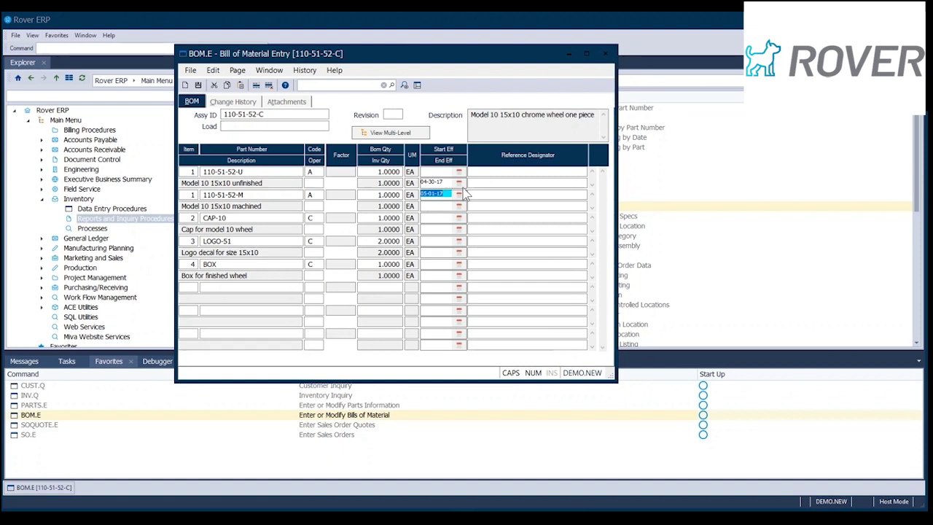
pyautogui.click(446, 181)
pyautogui.click(263, 172)
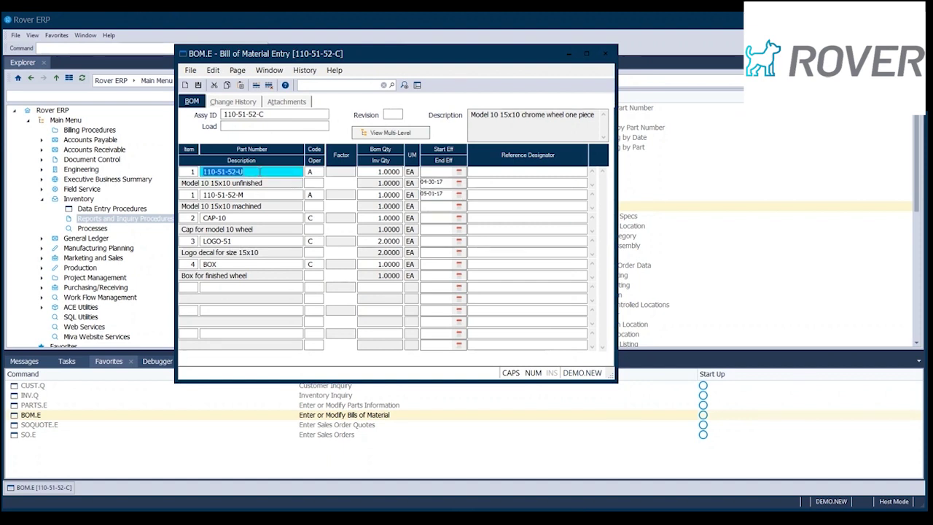
pyautogui.click(446, 194)
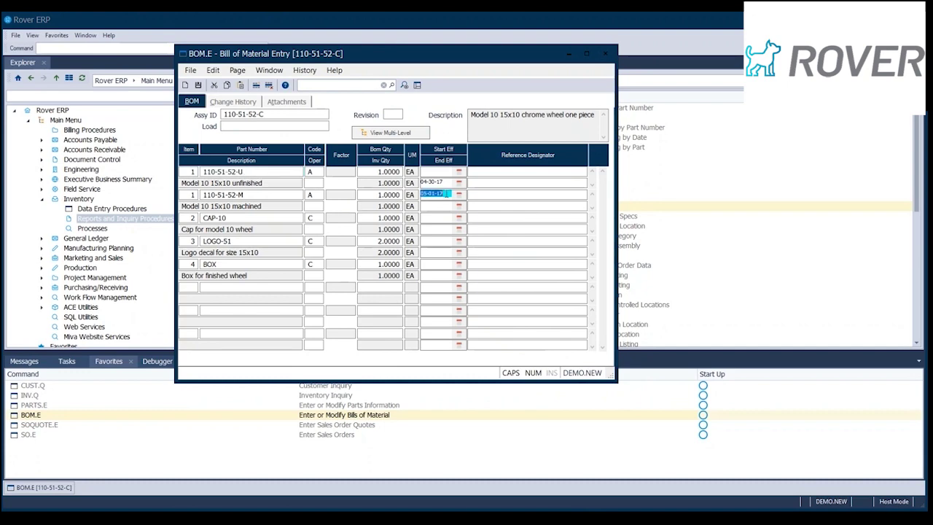
pyautogui.click(289, 195)
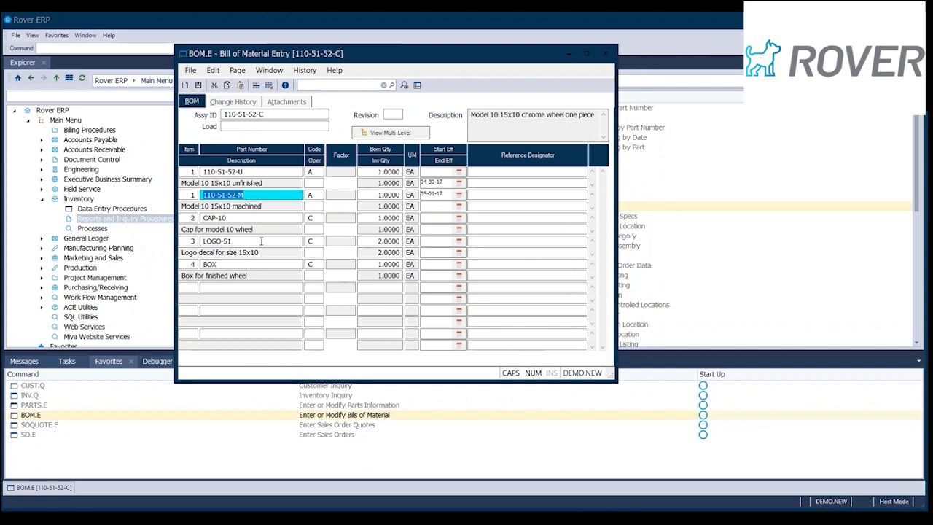
# Step: View the multi-level bill of material, expand component 110-51-52-U, and close the grid and Bill of Material Entry
pyautogui.click(397, 135)
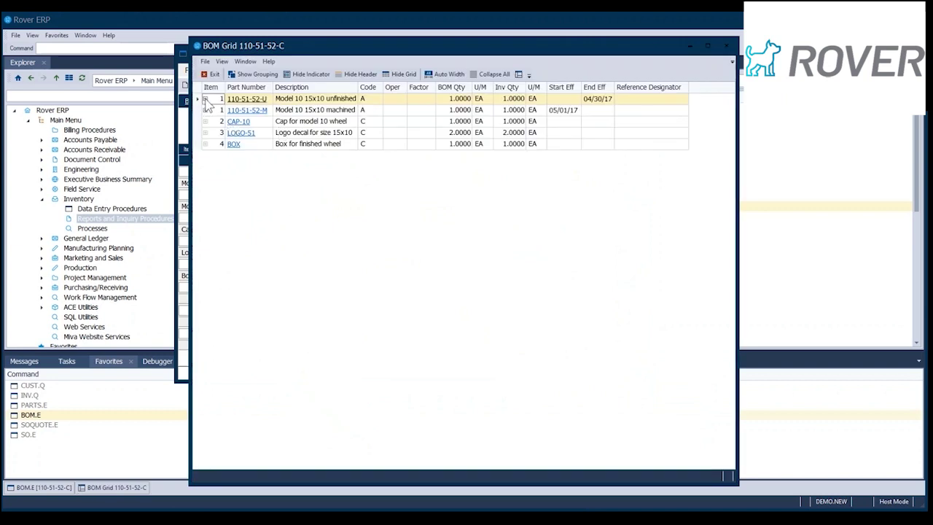
pyautogui.click(205, 99)
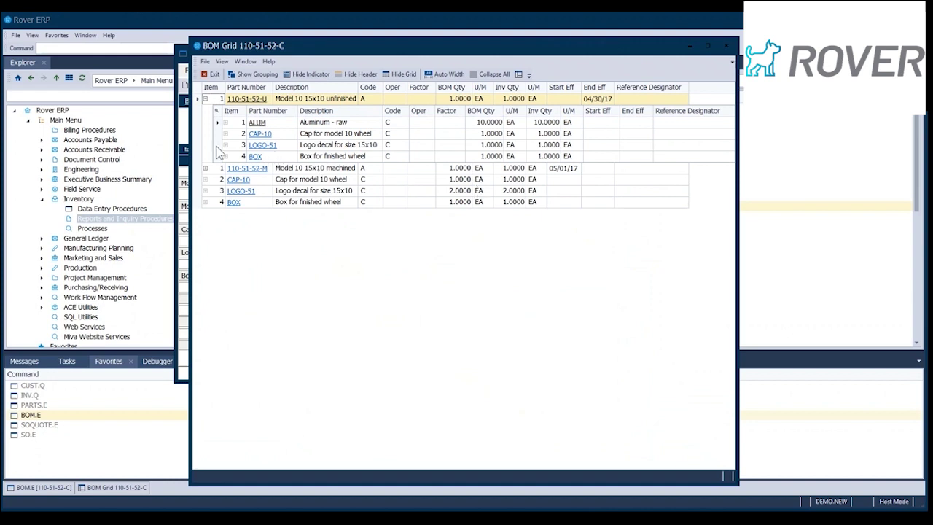
pyautogui.click(725, 45)
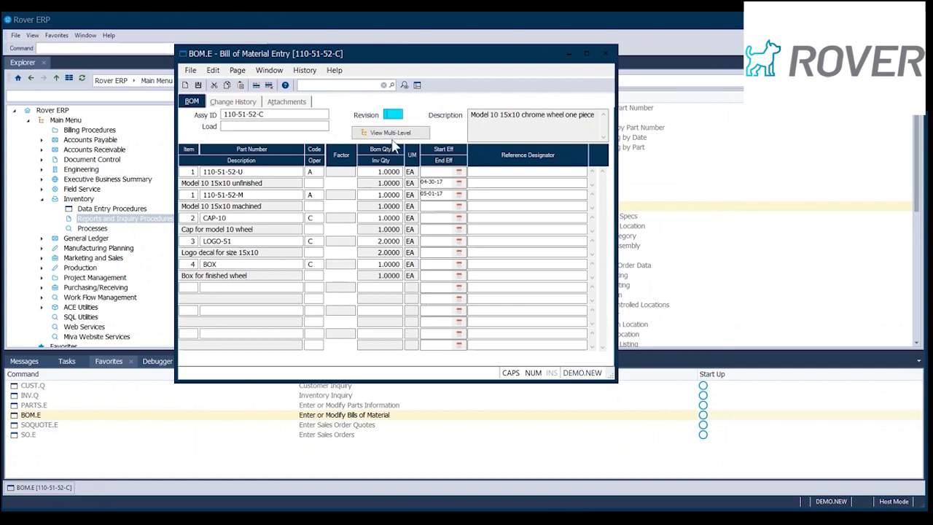
pyautogui.click(604, 55)
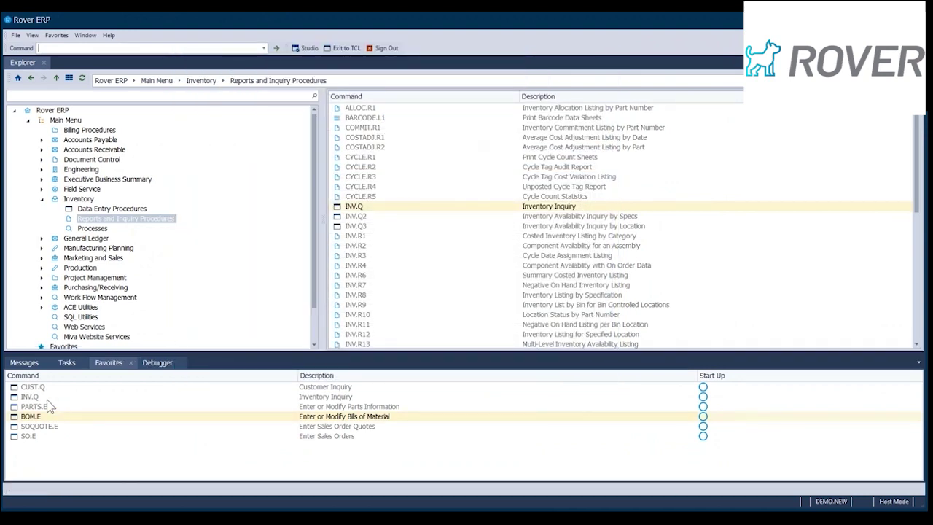
# Step: Open Inventory Inquiry (INV.Q) and load part 110-51-52-C
pyautogui.doubleClick(355, 207)
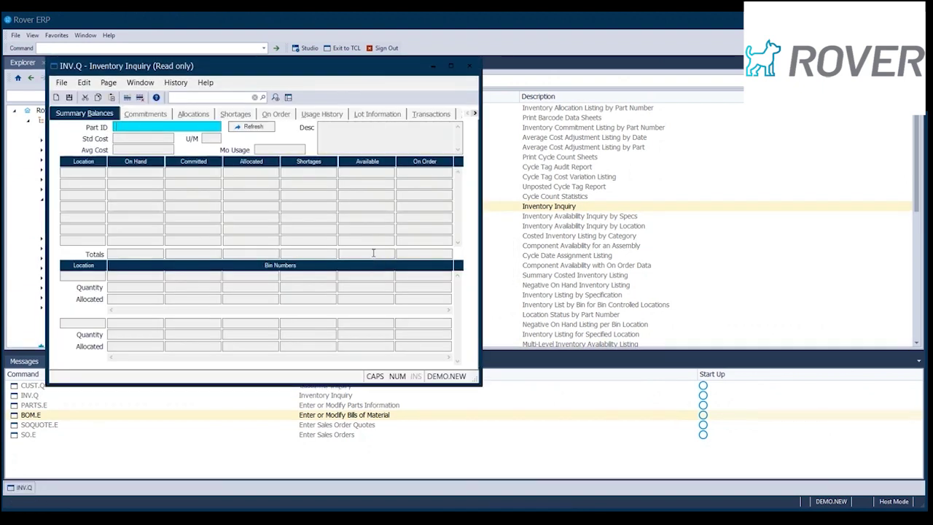
pyautogui.write('110-')
pyautogui.press('Return')
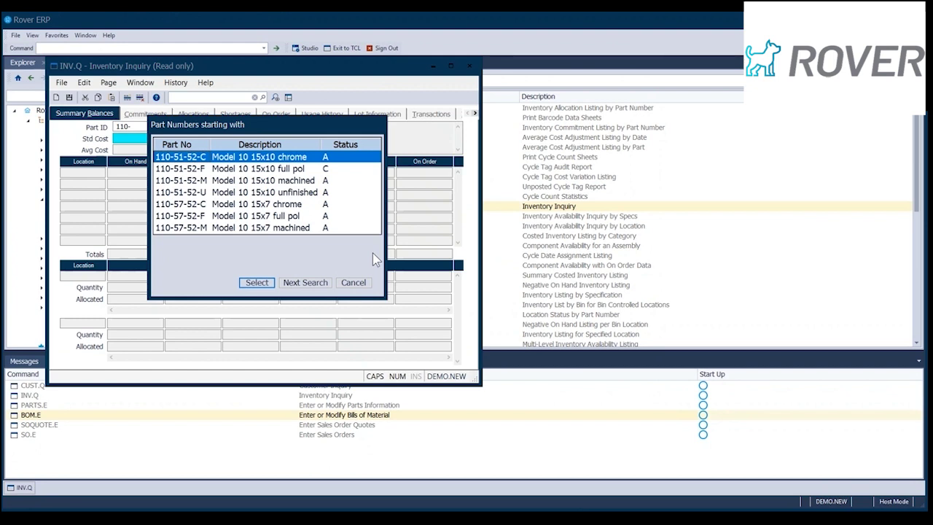
pyautogui.press('Down')
pyautogui.press('Up')
pyautogui.press('Return')
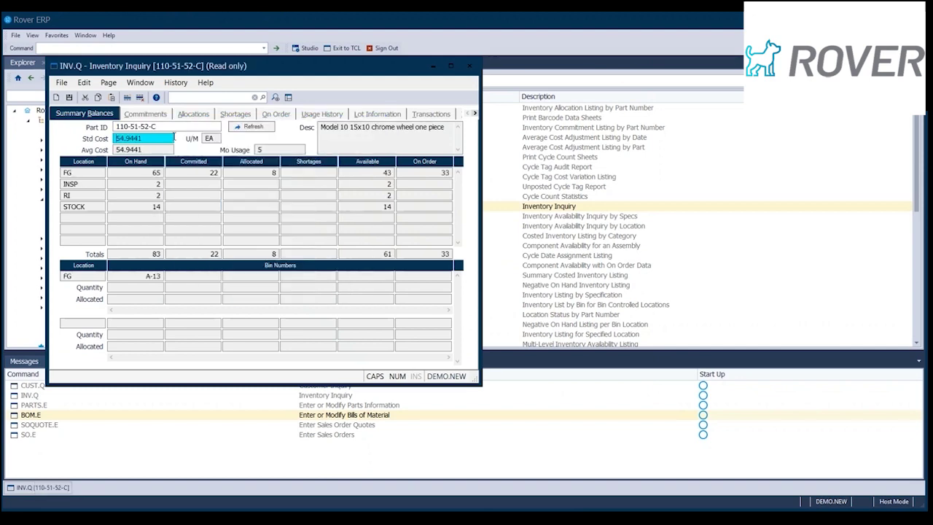
pyautogui.moveTo(307, 67); pyautogui.dragTo(447, 65)
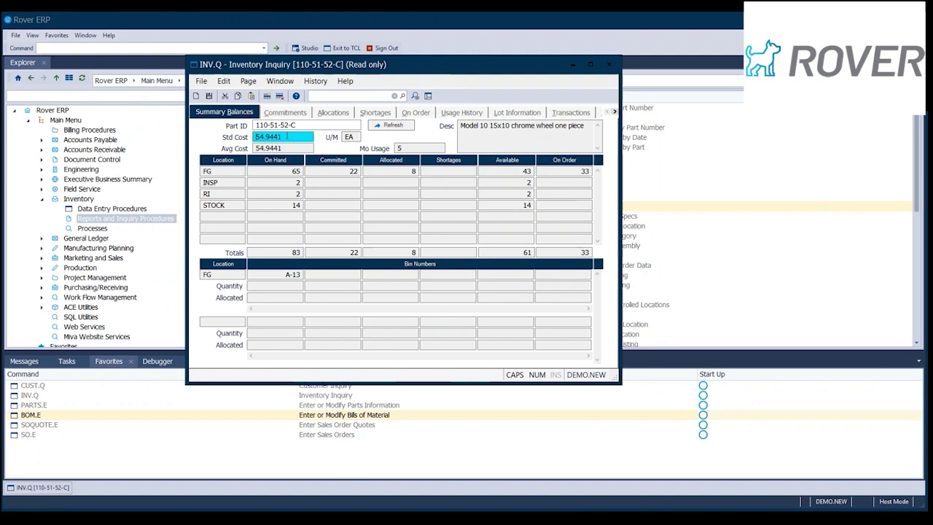
# Step: Check the part's standard cost, average cost and FG location in the summary balances
pyautogui.doubleClick(291, 138)
pyautogui.doubleClick(293, 148)
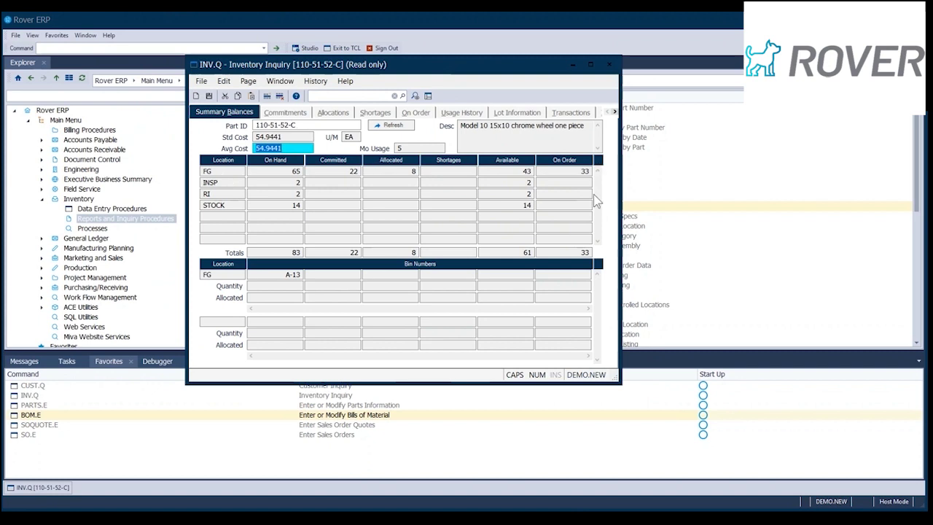
pyautogui.click(218, 170)
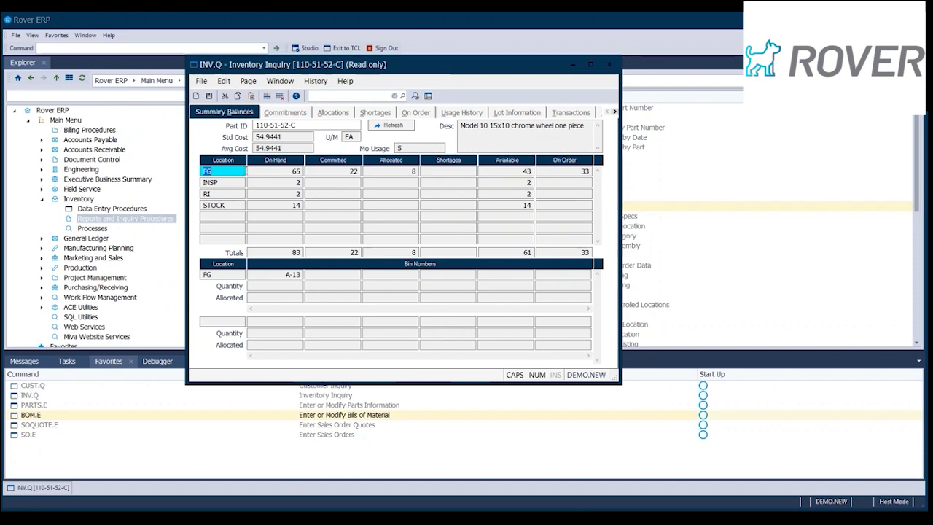
# Step: Examine the FG location's bin number and its quantity and allocated fields
pyautogui.click(240, 275)
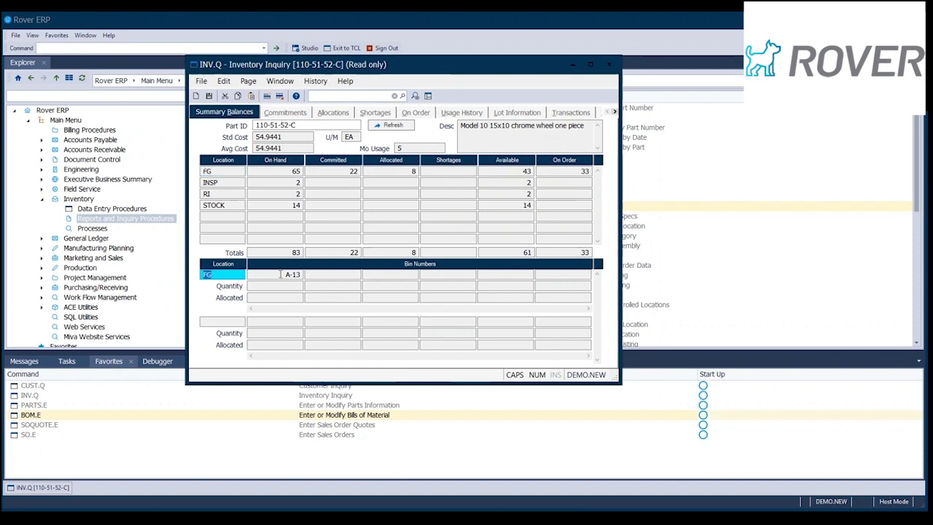
pyautogui.click(280, 274)
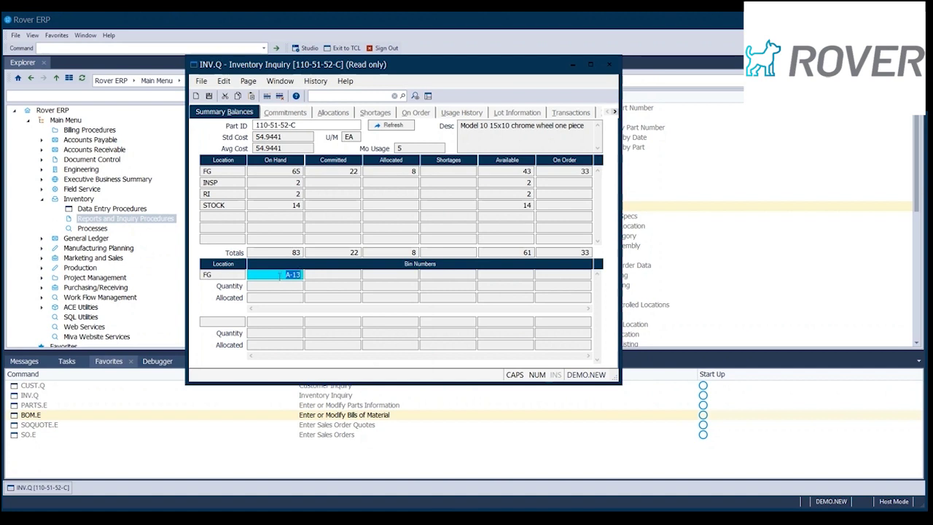
pyautogui.click(289, 285)
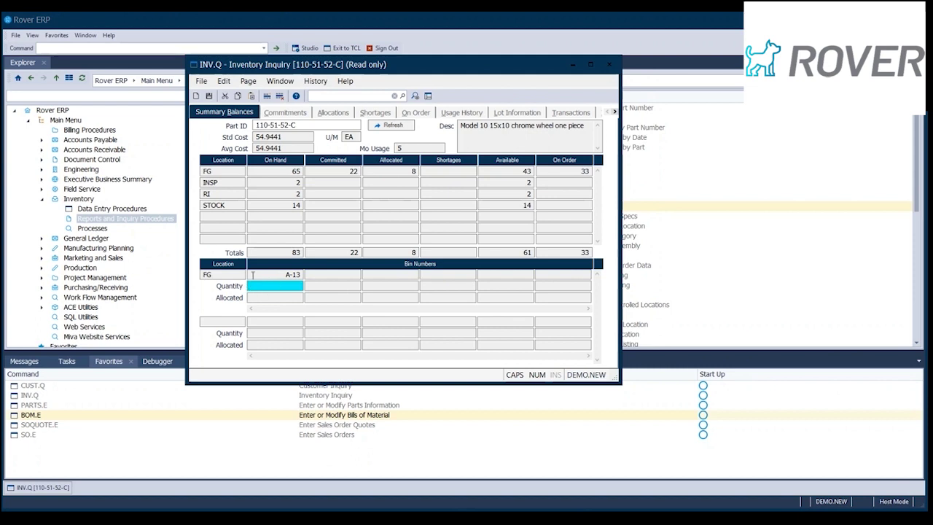
pyautogui.click(278, 274)
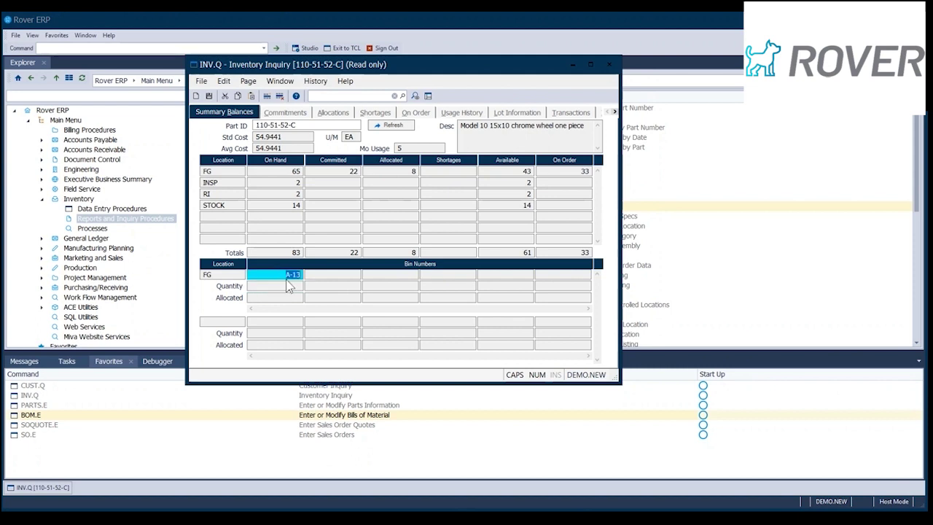
pyautogui.click(298, 285)
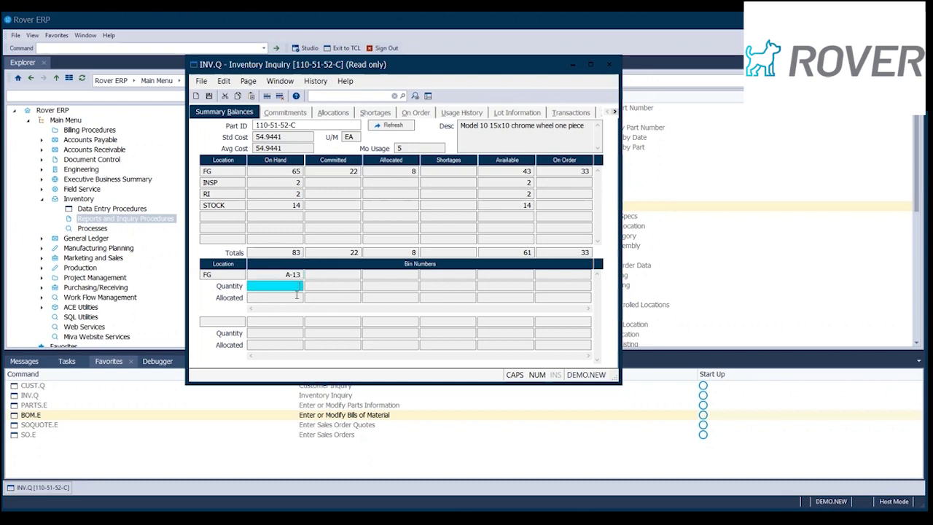
pyautogui.click(296, 298)
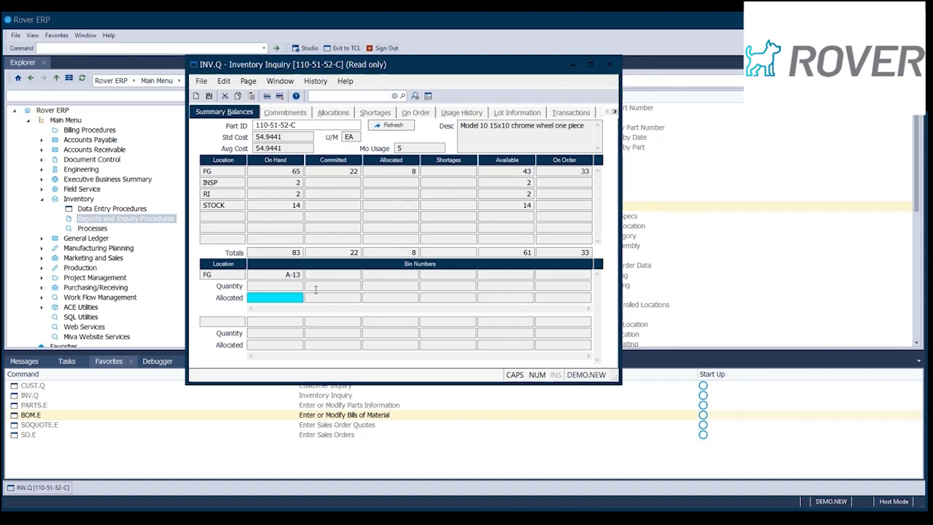
# Step: Open the FG location in Inventory Location Entry (INVLOC.E) and arrange it beside Inventory Inquiry
pyautogui.click(222, 274)
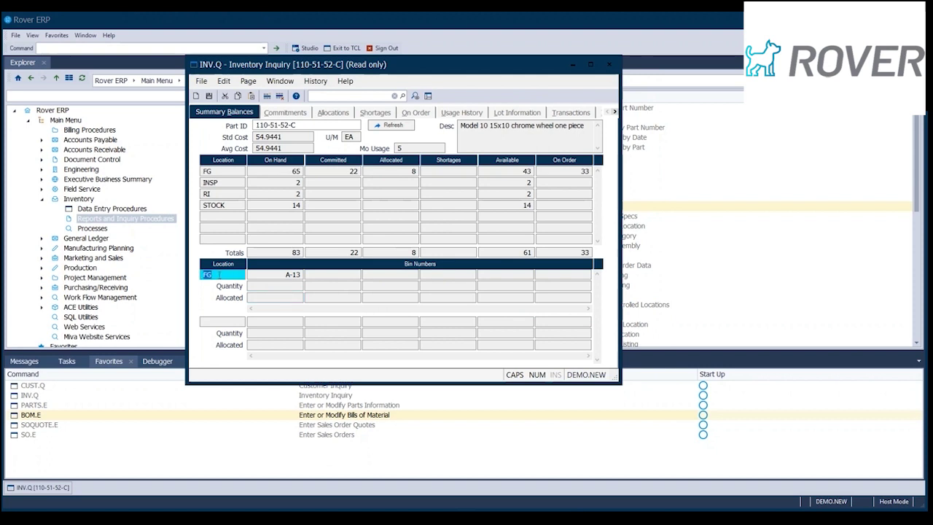
pyautogui.rightClick(220, 275)
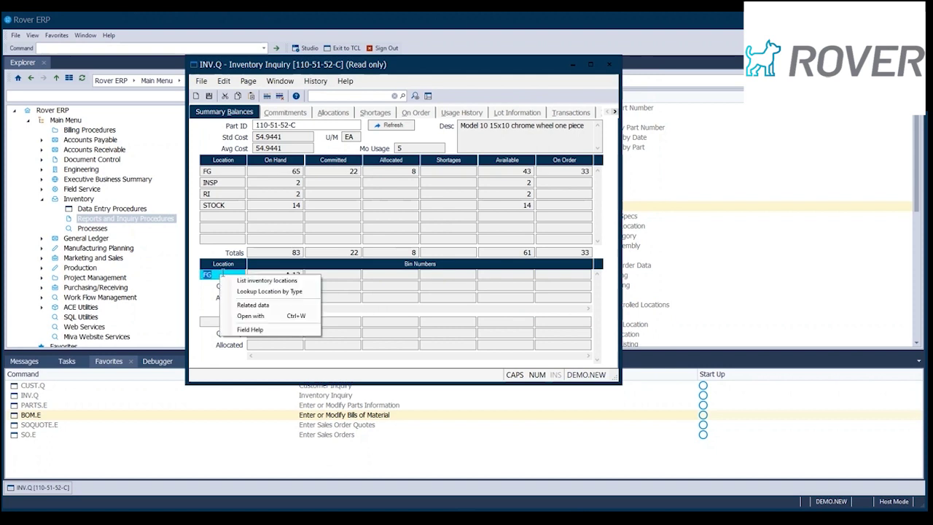
pyautogui.click(254, 316)
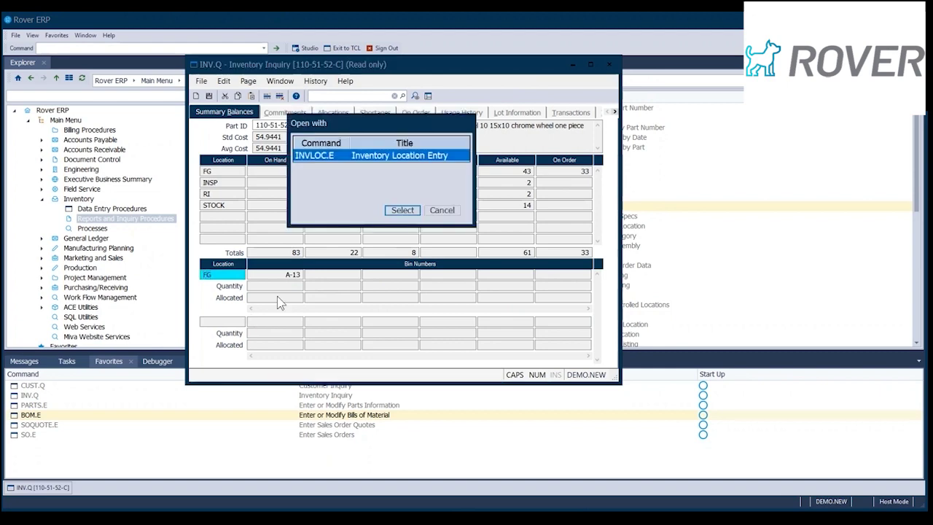
pyautogui.click(402, 209)
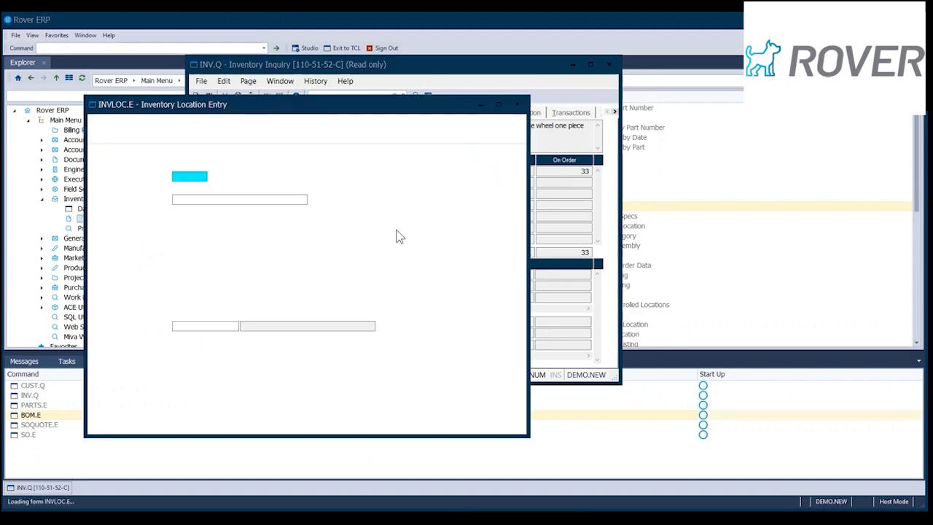
pyautogui.moveTo(326, 105); pyautogui.dragTo(552, 95)
pyautogui.moveTo(453, 73); pyautogui.dragTo(351, 58)
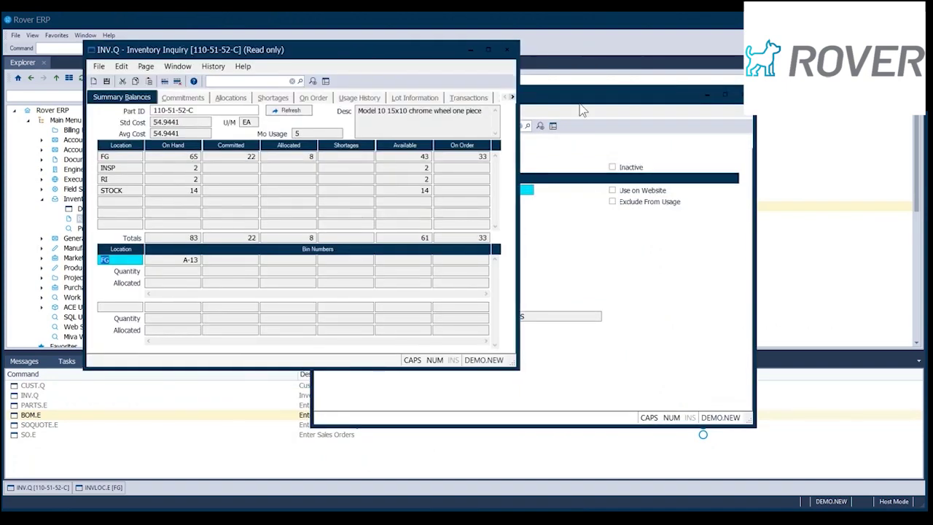
pyautogui.click(582, 109)
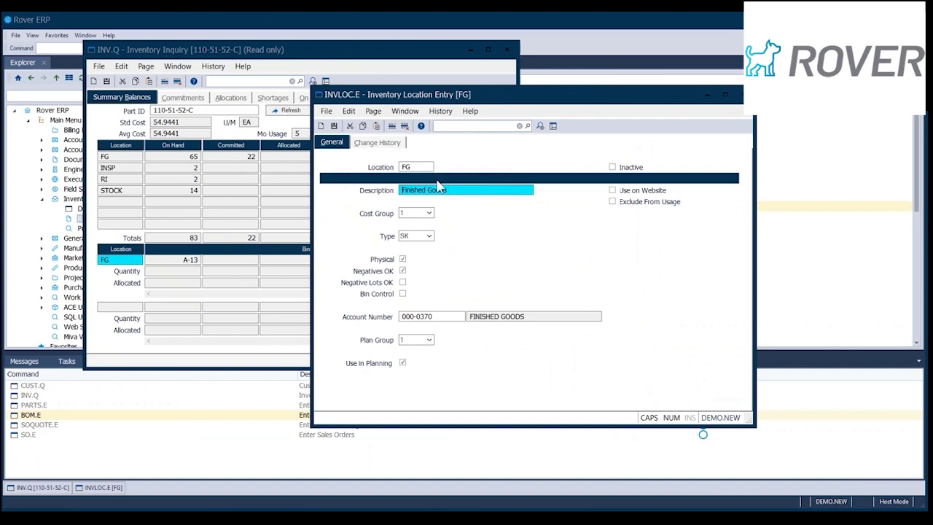
# Step: Examine the FG location's account number, Plan Group and Use in Planning settings, and close Inventory Location Entry
pyautogui.press('Tab')
pyautogui.press('Tab')
pyautogui.click(439, 315)
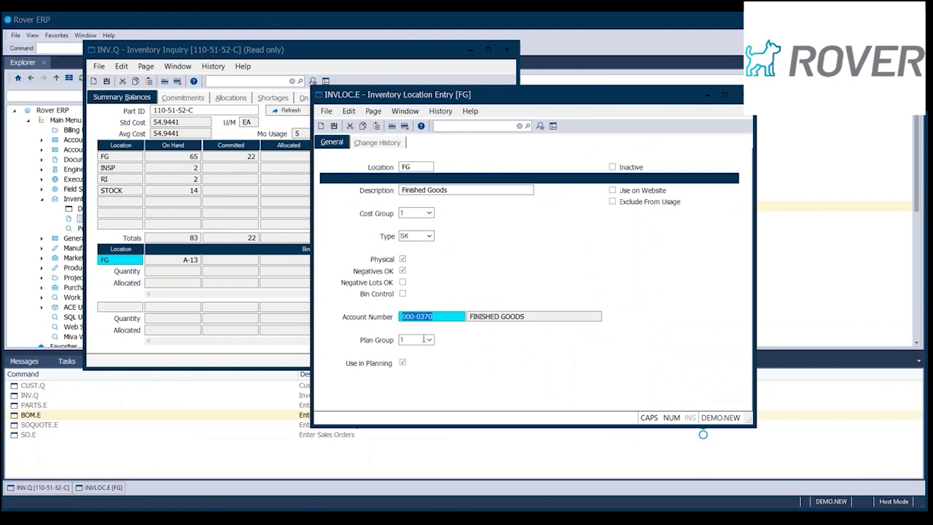
pyautogui.press('Tab')
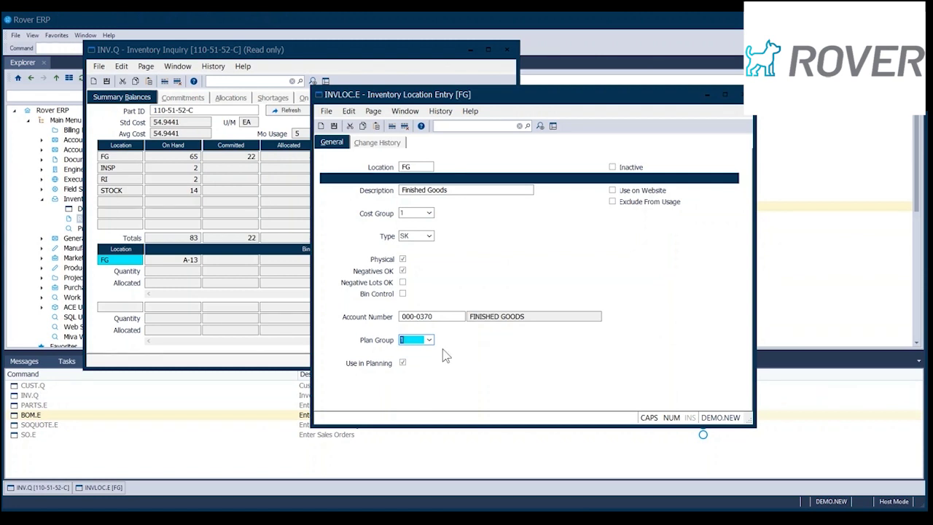
pyautogui.click(403, 363)
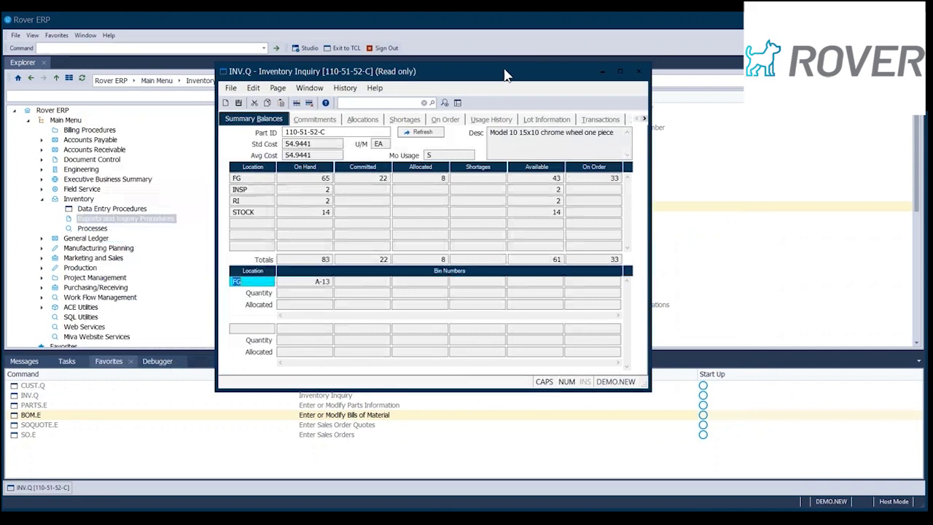
# Step: Check the FG on-hand quantity and the Part ID in the inventory inquiry's summary balances
pyautogui.moveTo(507, 75); pyautogui.dragTo(509, 78)
pyautogui.click(319, 177)
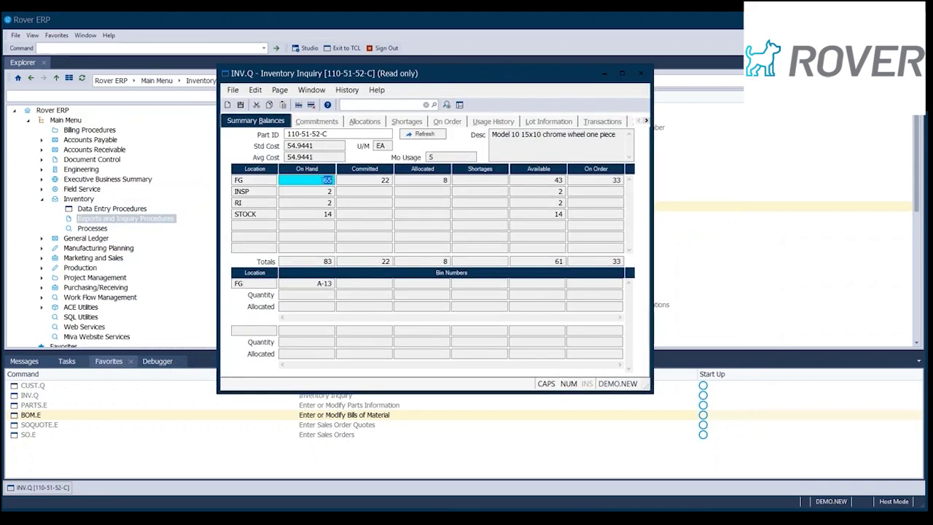
pyautogui.click(333, 134)
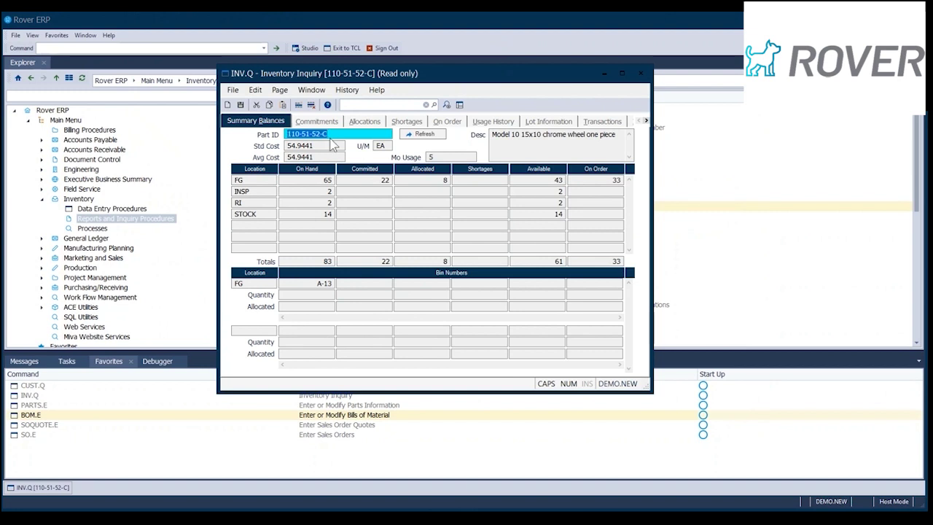
# Step: Examine the FG location's on-hand, committed, allocated, available and on-order quantities in the summary balances
pyautogui.click(324, 180)
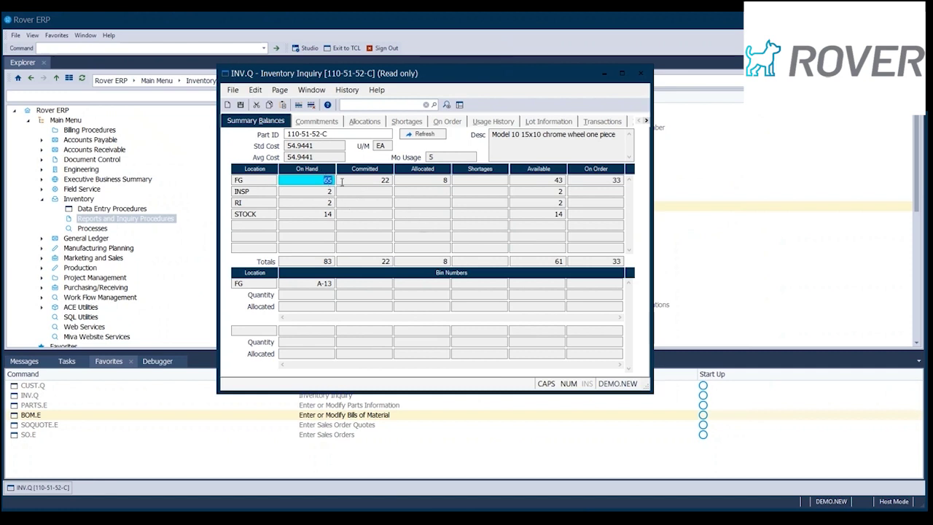
pyautogui.click(364, 180)
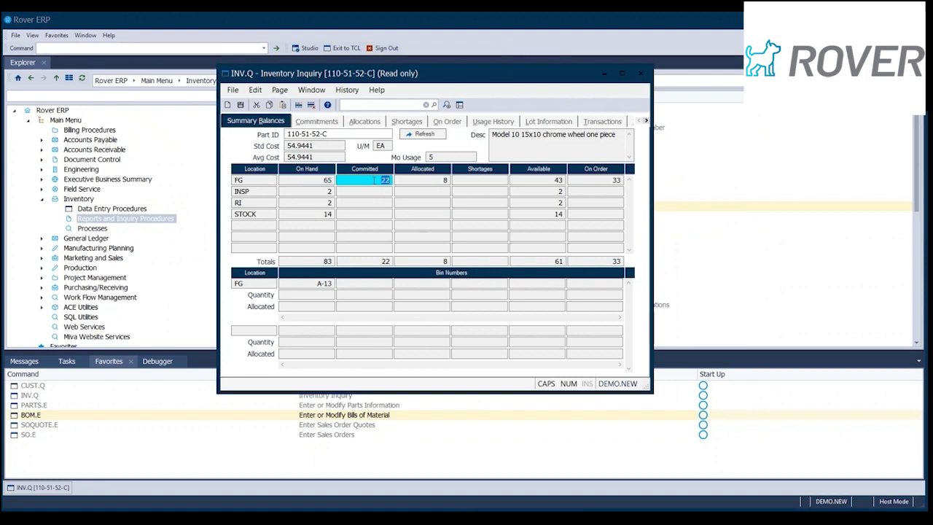
pyautogui.click(438, 180)
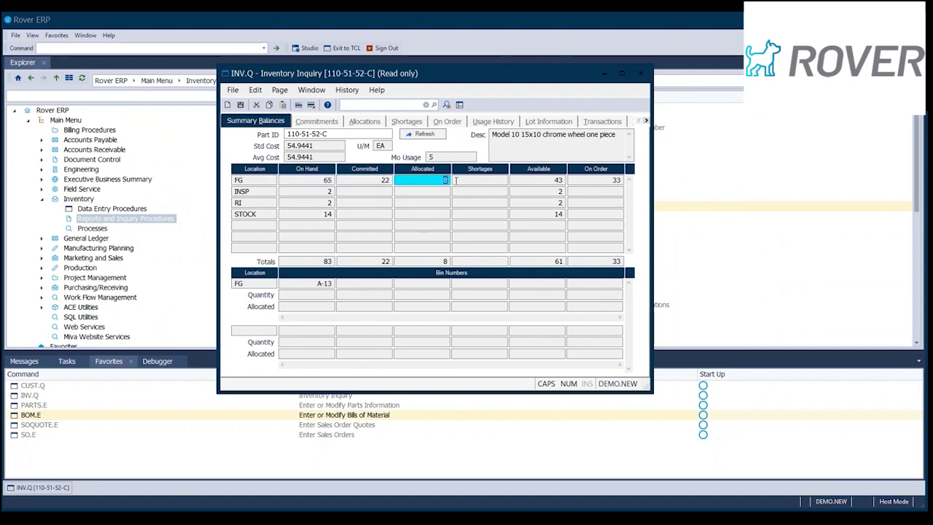
pyautogui.click(530, 180)
pyautogui.click(596, 182)
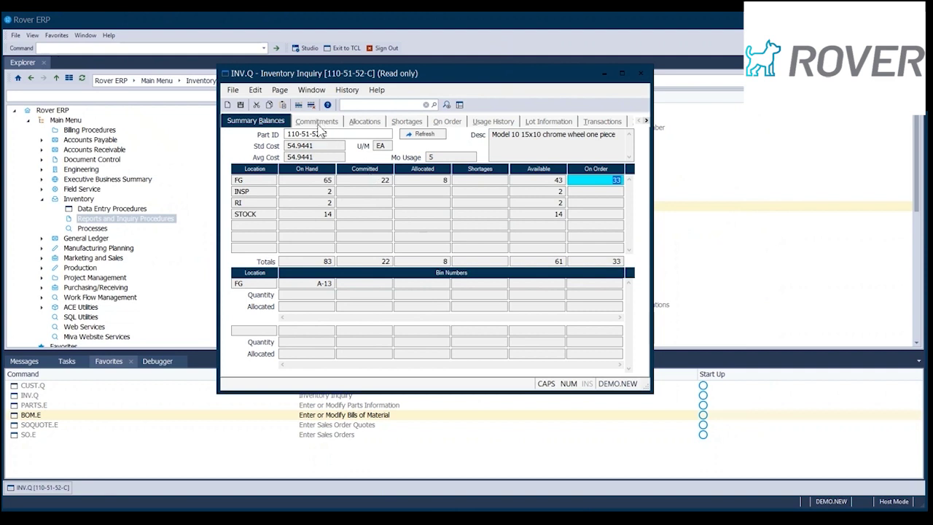
# Step: Review the part's commitments and on-order records, checking the 05-01-23 work order's record ID, name and inventory location
pyautogui.click(316, 121)
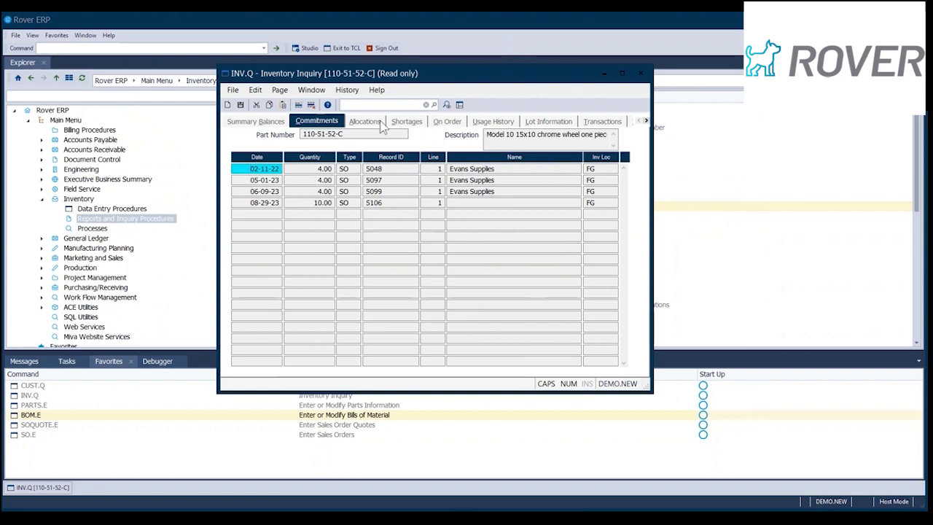
pyautogui.click(448, 121)
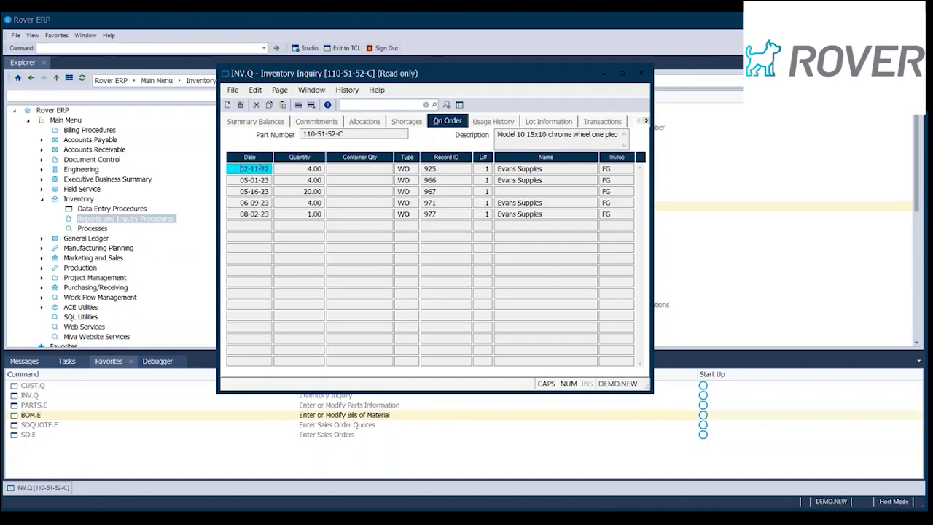
pyautogui.click(448, 180)
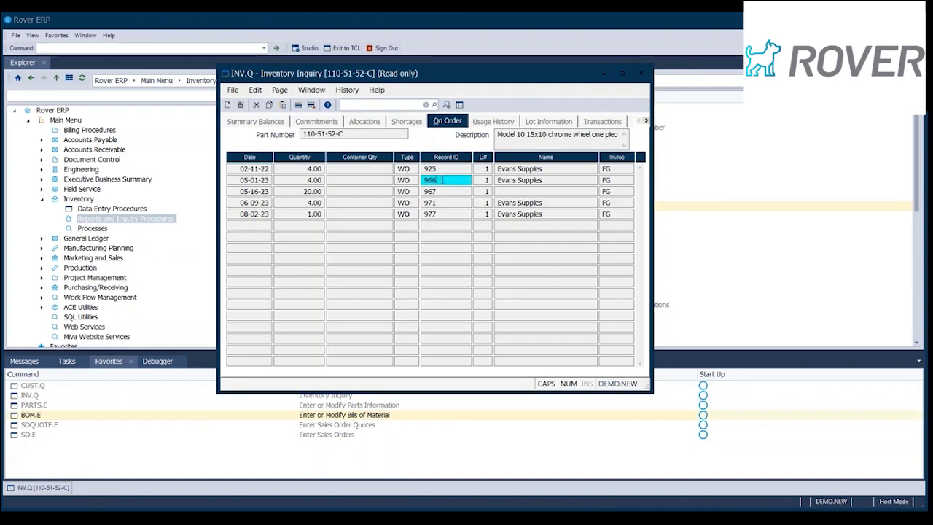
pyautogui.click(546, 179)
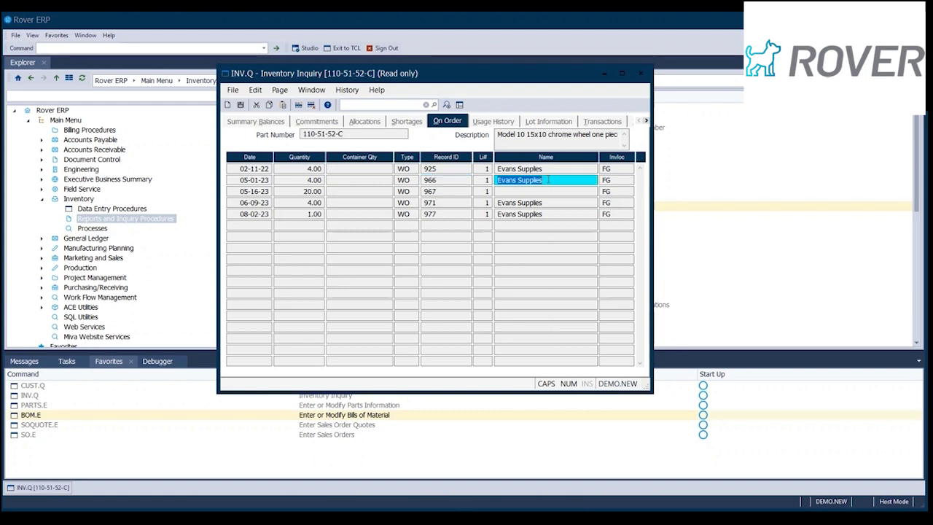
pyautogui.click(616, 181)
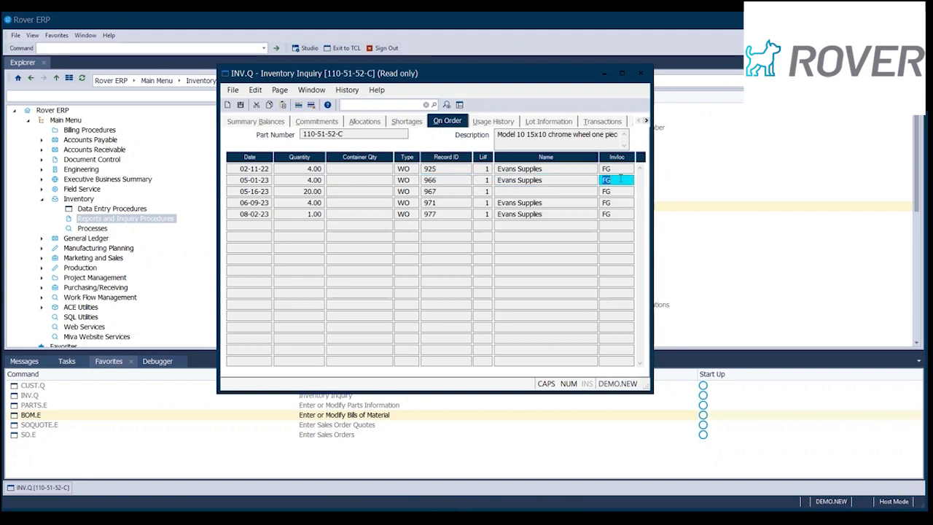
# Step: View the part's most recent monthly usage history and chart it over 24 months, followed by 6 months
pyautogui.click(495, 124)
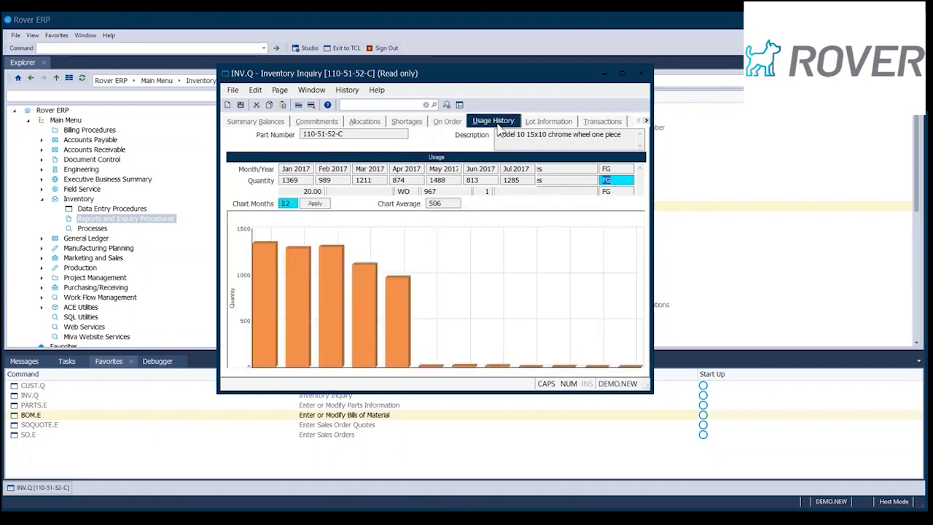
pyautogui.moveTo(374, 194); pyautogui.dragTo(632, 191)
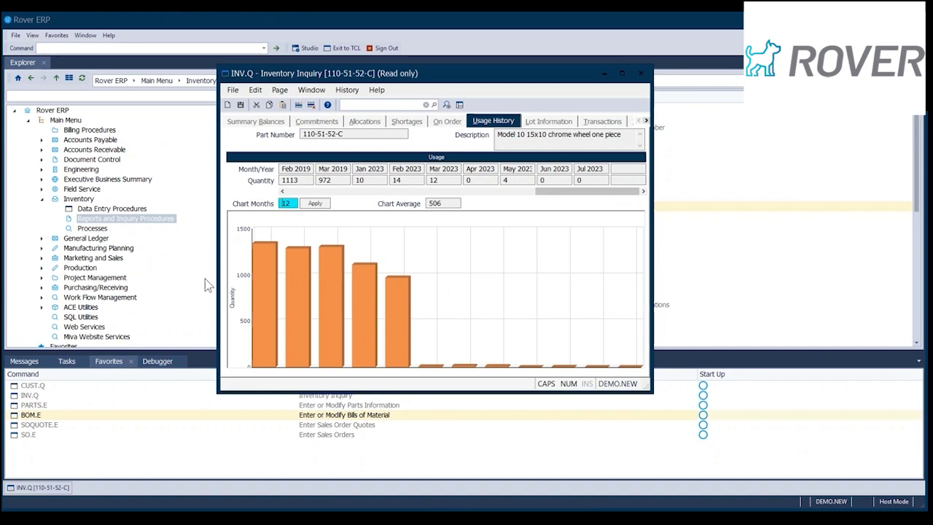
pyautogui.doubleClick(288, 203)
pyautogui.write('2')
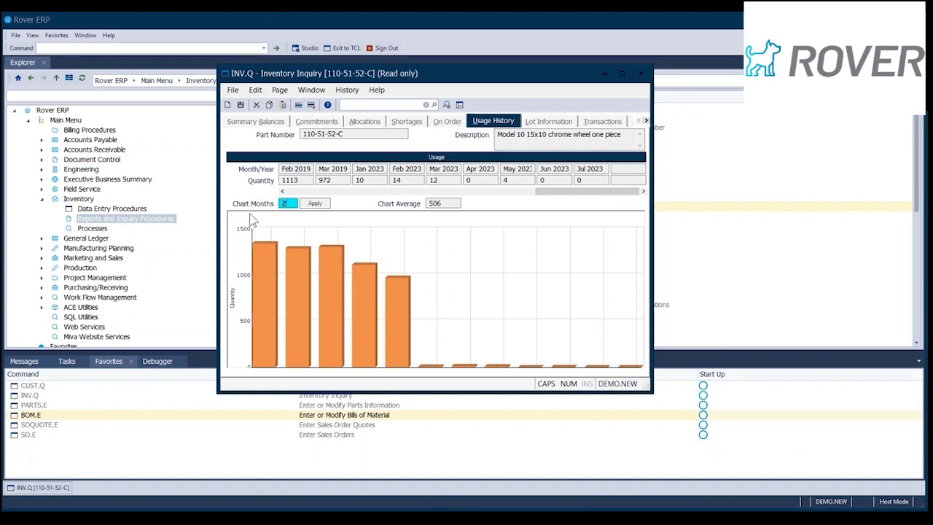
pyautogui.click(315, 203)
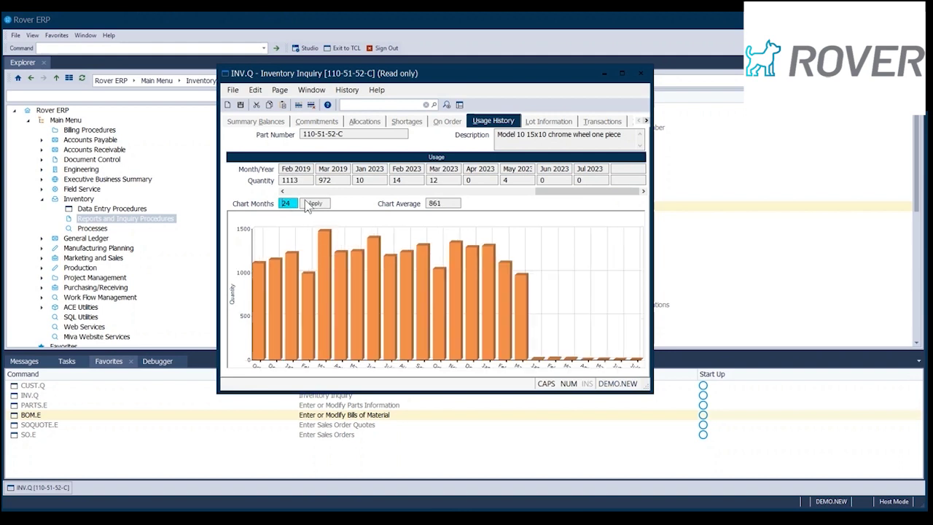
pyautogui.write('6')
pyautogui.click(315, 205)
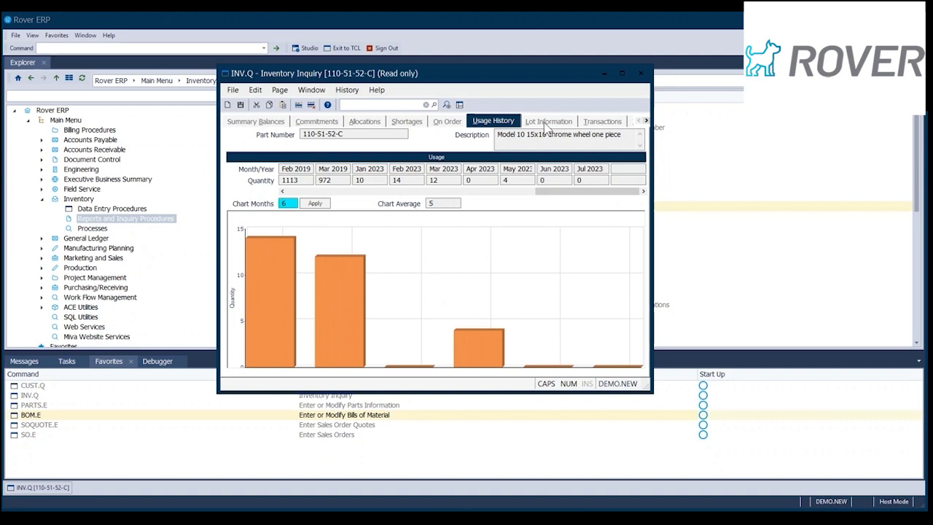
# Step: Check the part's lot information and the 06-21-23 transaction's from and to locations and document type
pyautogui.click(547, 122)
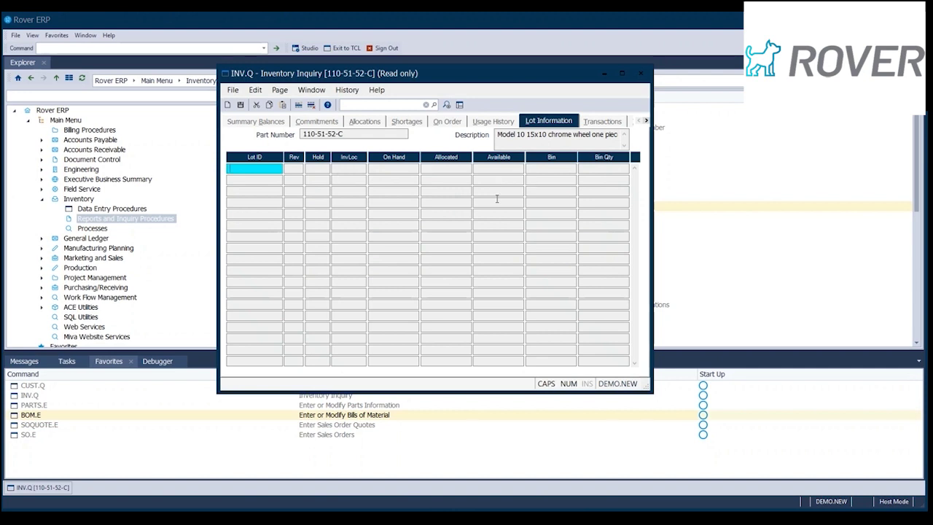
pyautogui.click(616, 124)
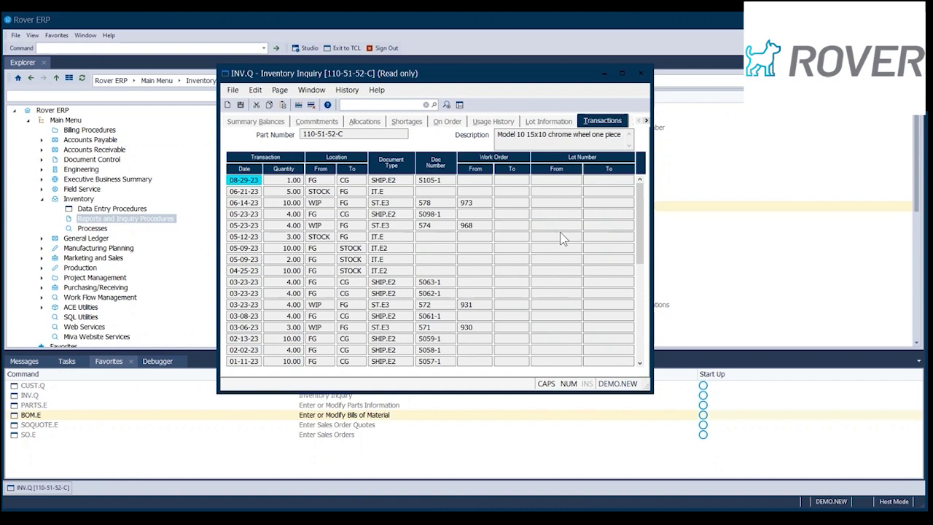
pyautogui.click(312, 190)
pyautogui.click(356, 191)
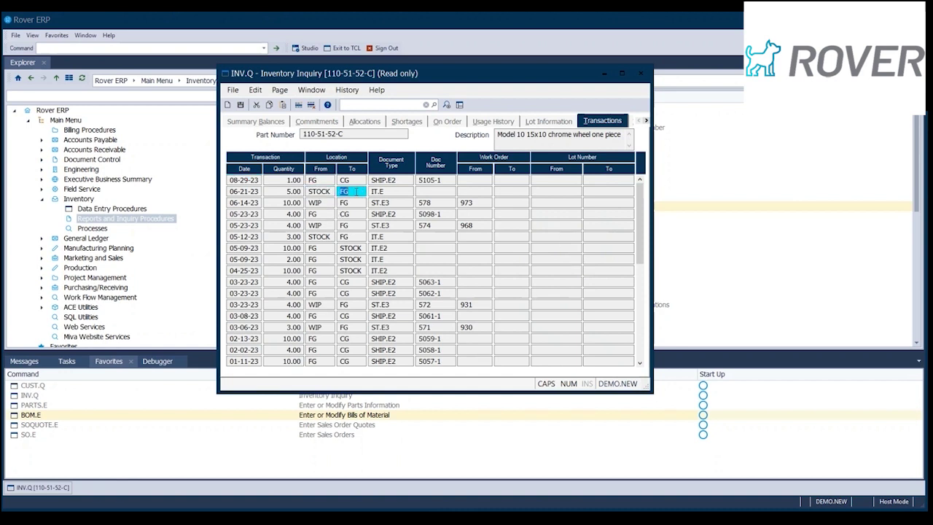
pyautogui.click(355, 190)
pyautogui.click(398, 191)
pyautogui.click(392, 191)
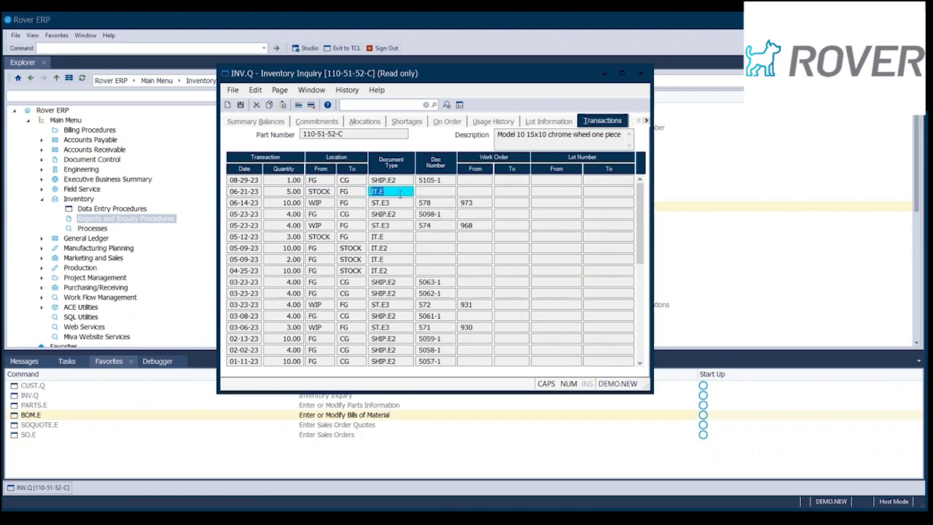
# Step: Compare the latest transactions' SHIP.E2 and ST.E3 document types, and check the 08-29-23 shipment's quantity and destination location
pyautogui.click(403, 180)
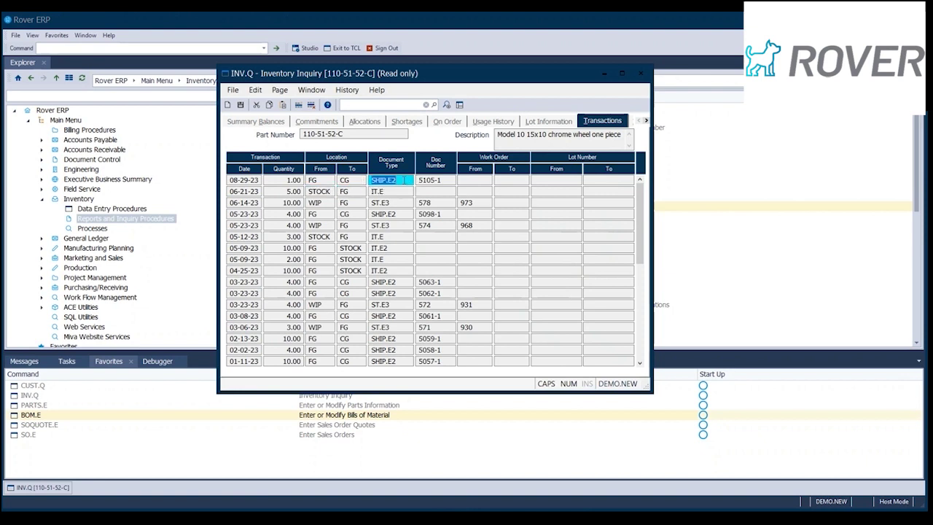
pyautogui.click(396, 203)
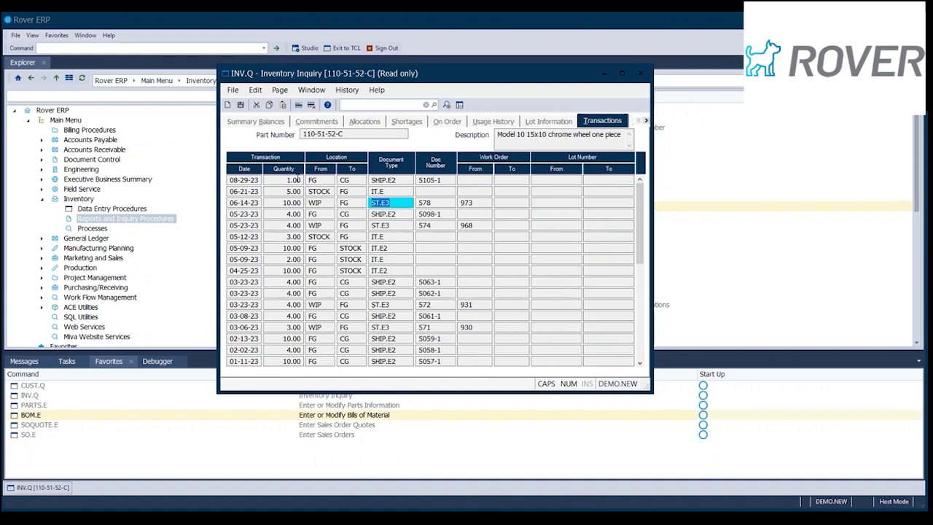
pyautogui.click(297, 179)
pyautogui.click(352, 179)
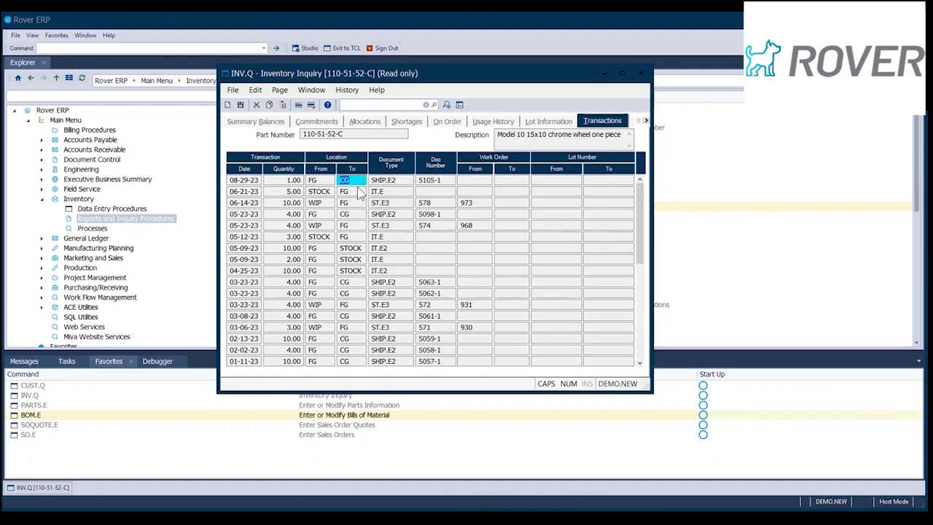
pyautogui.click(350, 191)
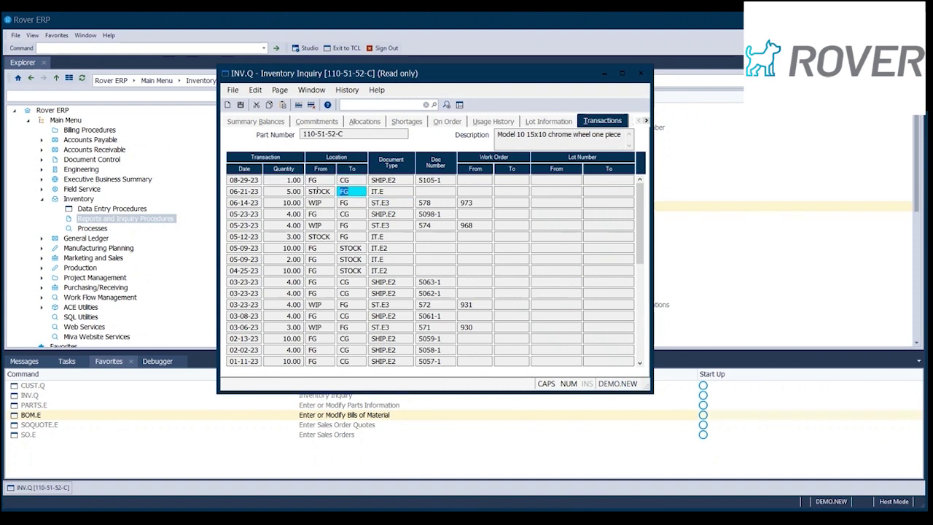
# Step: Open the transaction details of the 06-21-23 transfer from STOCK to FG and inspect its unit cost and user ID
pyautogui.click(292, 191)
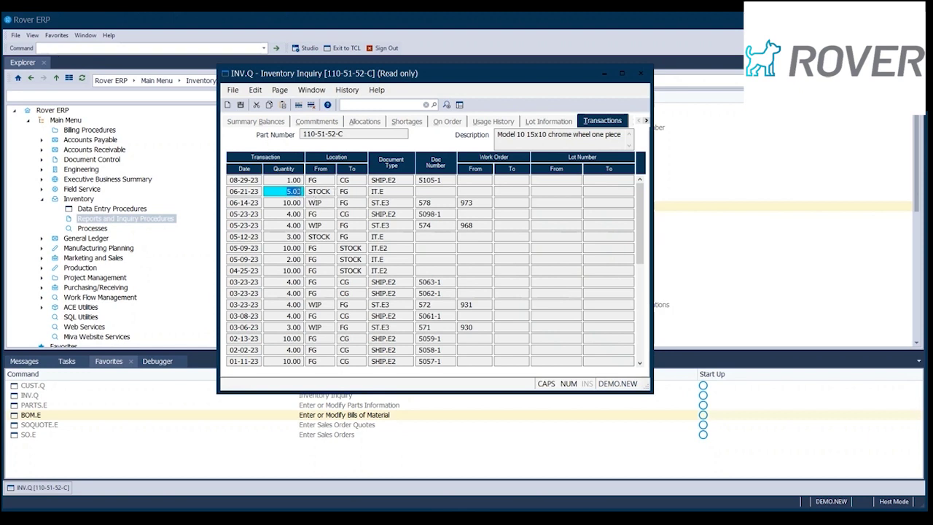
pyautogui.rightClick(296, 191)
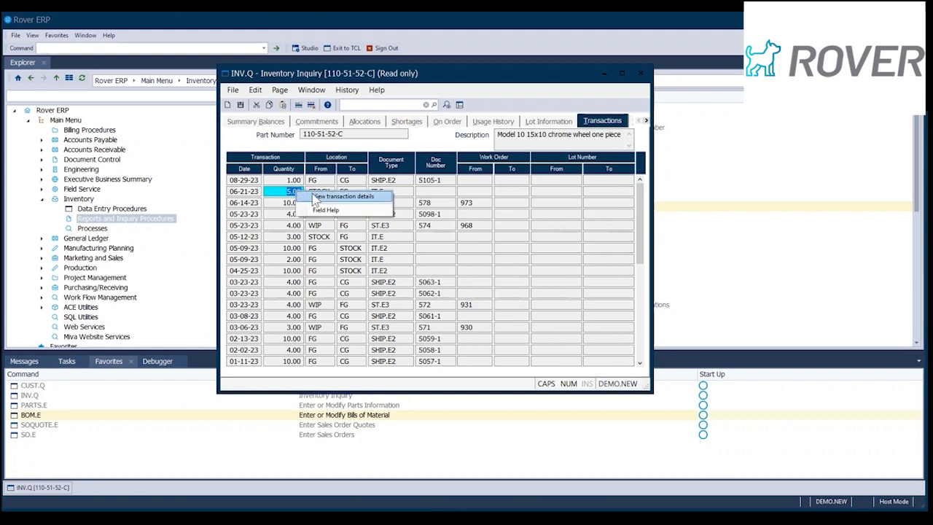
pyautogui.click(315, 198)
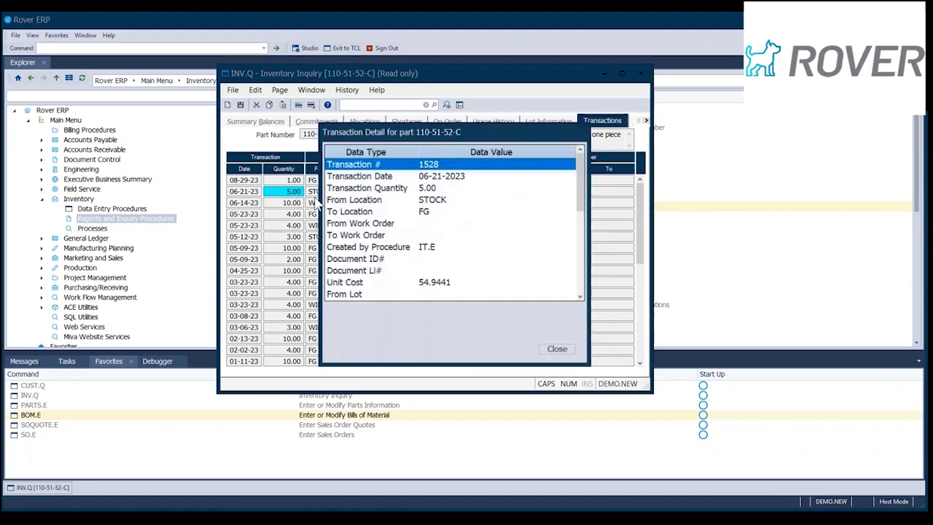
pyautogui.click(443, 281)
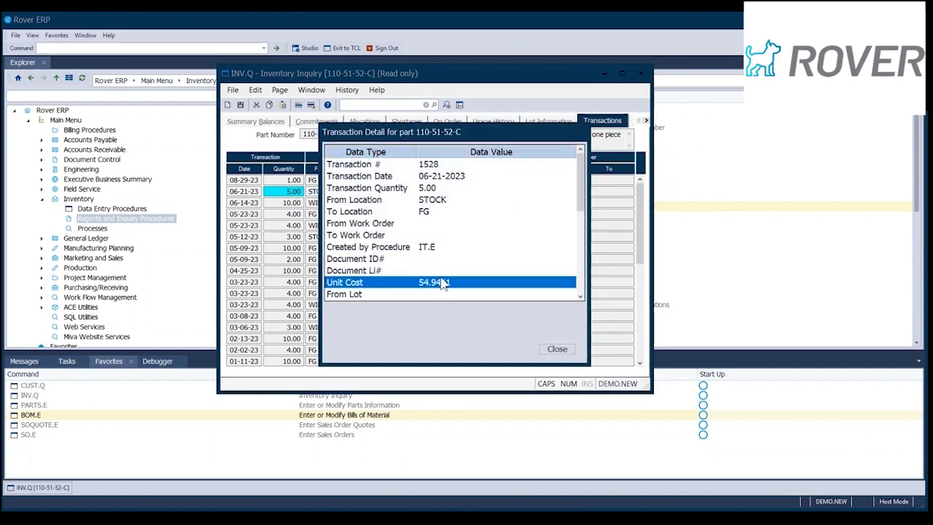
pyautogui.scroll(-1, 583, 200)
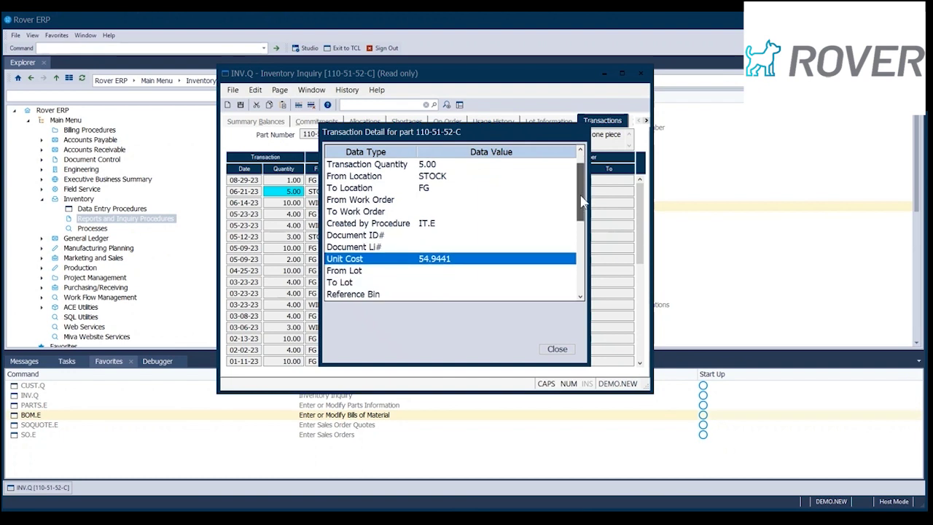
pyautogui.scroll(-3, 583, 200)
pyautogui.click(447, 249)
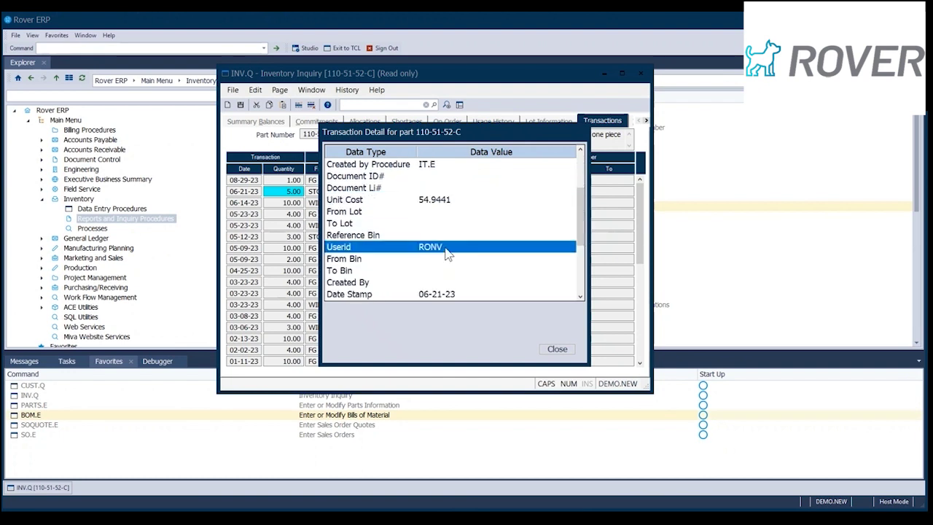
# Step: Compare the transfer's before and after location quantities and costs, and close the transaction details
pyautogui.moveTo(580, 243); pyautogui.dragTo(579, 291)
pyautogui.click(457, 294)
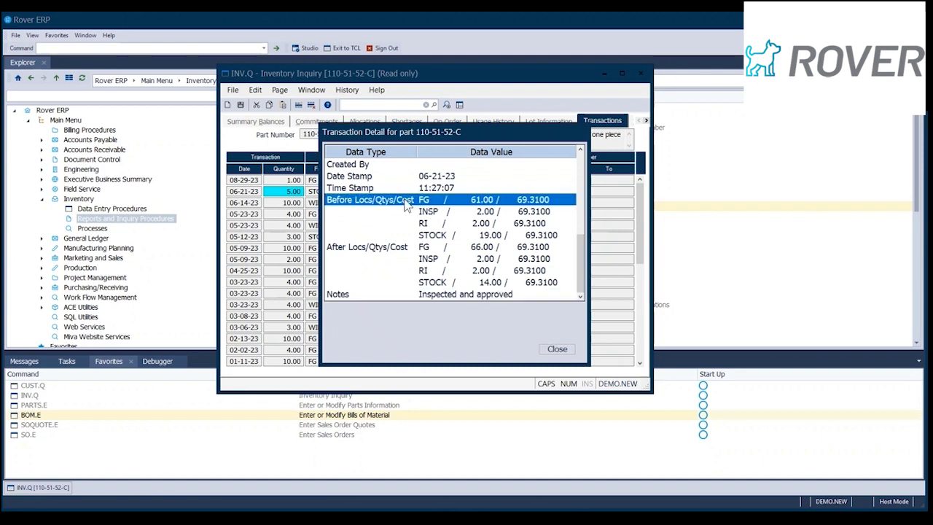
pyautogui.click(405, 252)
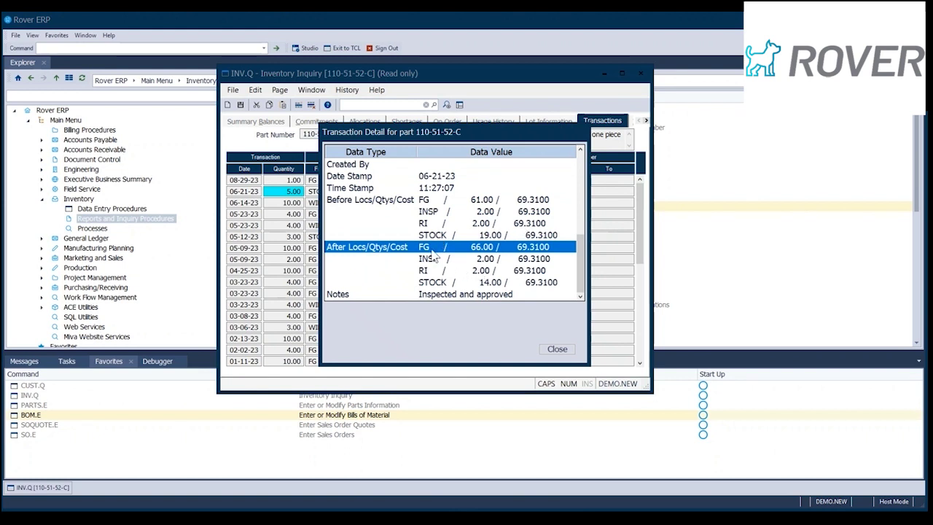
pyautogui.click(556, 350)
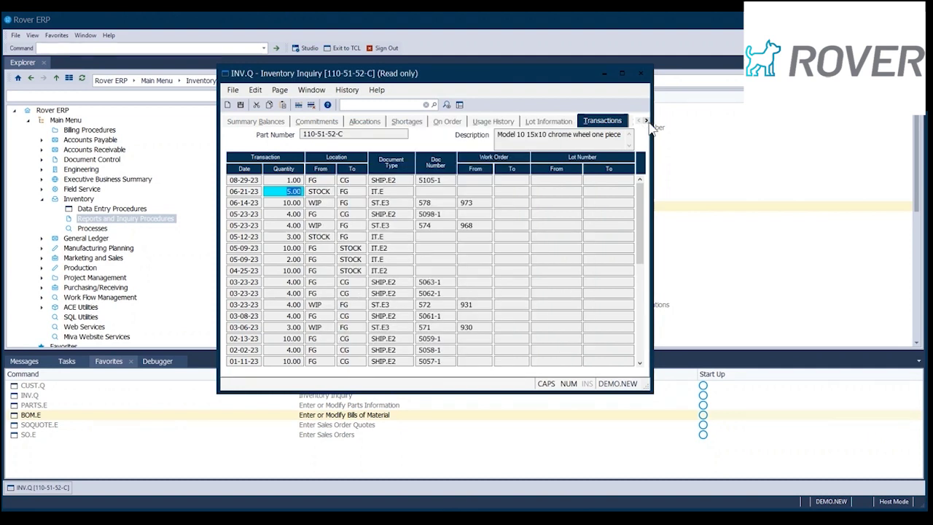
# Step: View the part's "Wheel image prism" picture and return to the summary balances
pyautogui.click(646, 121)
pyautogui.click(619, 124)
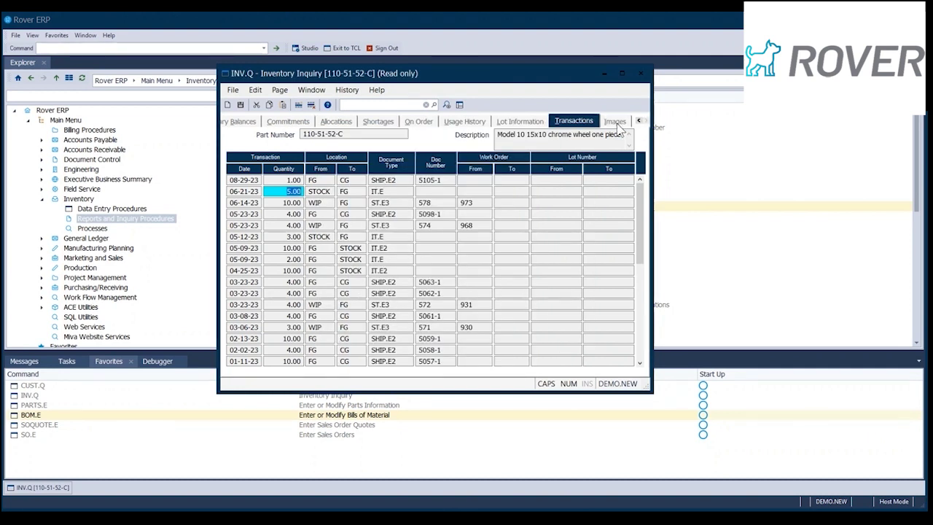
pyautogui.click(376, 158)
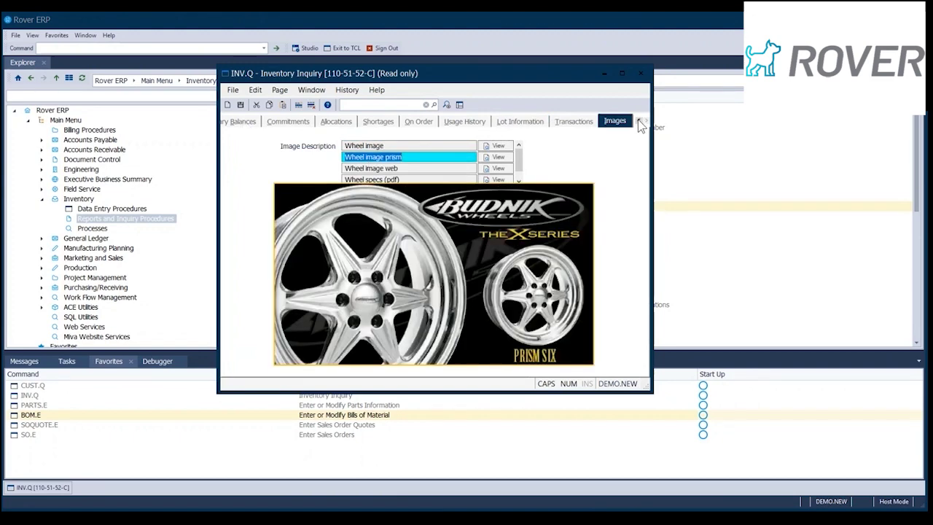
pyautogui.click(639, 122)
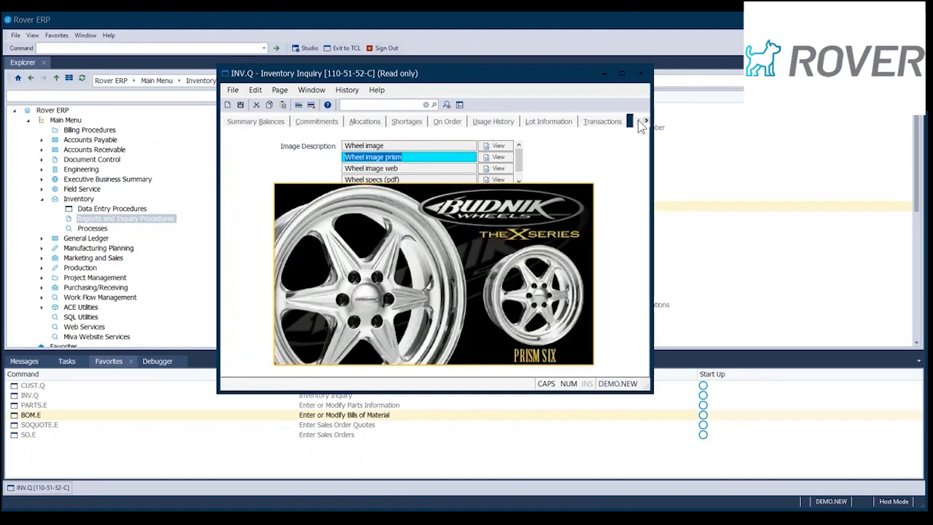
pyautogui.click(268, 122)
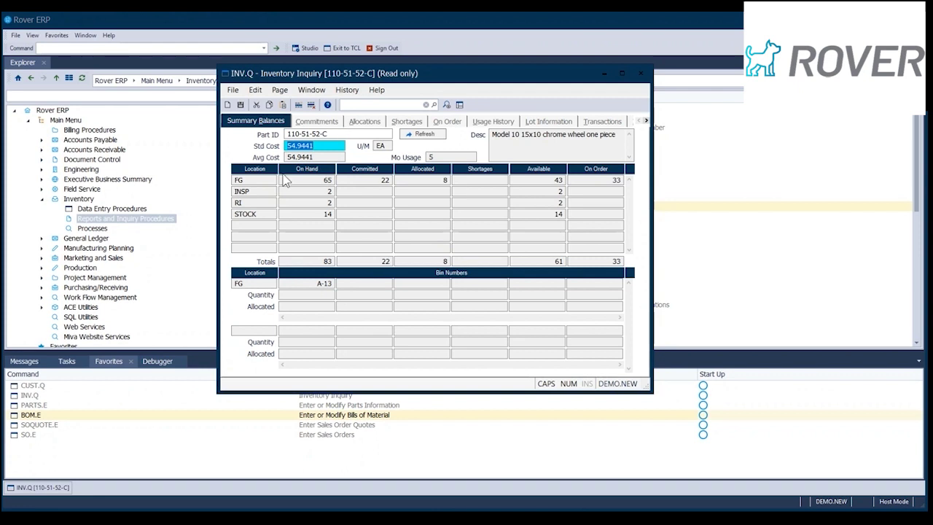
# Step: Check the FG location and its bin number in the summary balances, and close the inventory inquiry
pyautogui.click(254, 182)
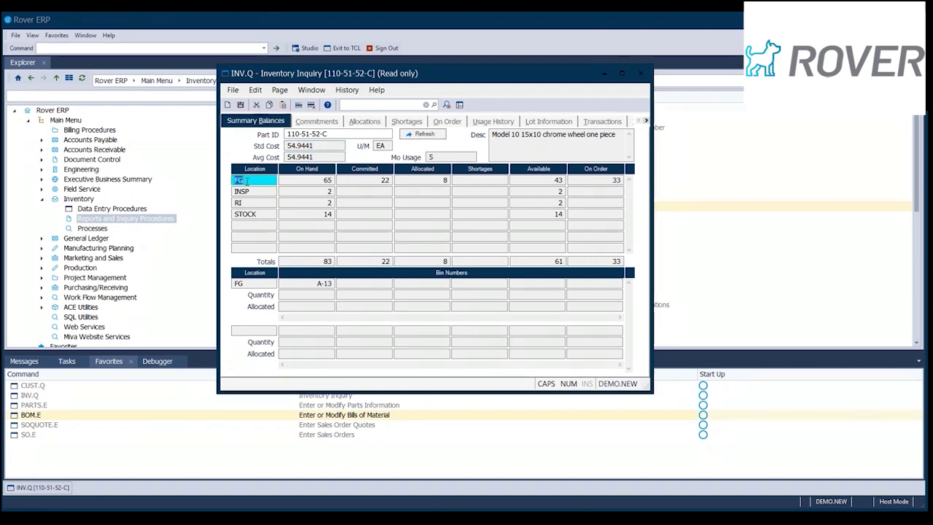
pyautogui.click(299, 283)
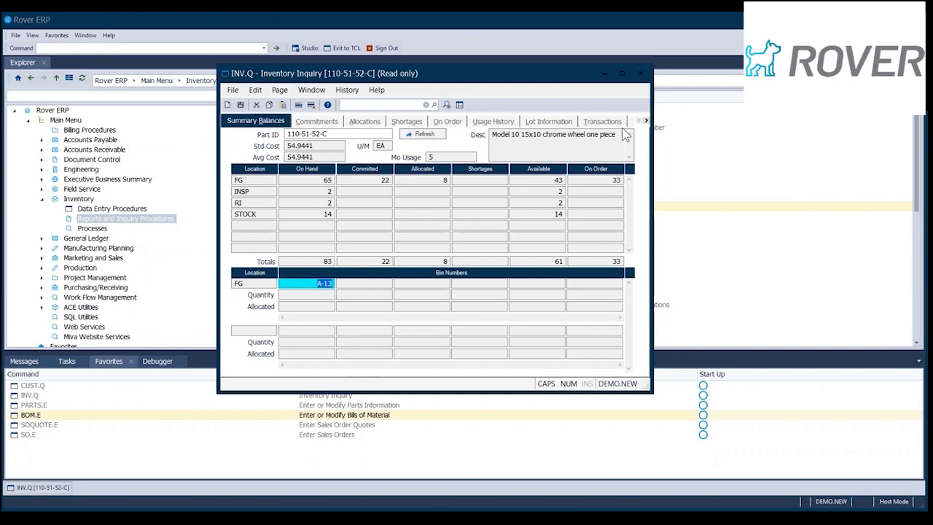
pyautogui.click(641, 75)
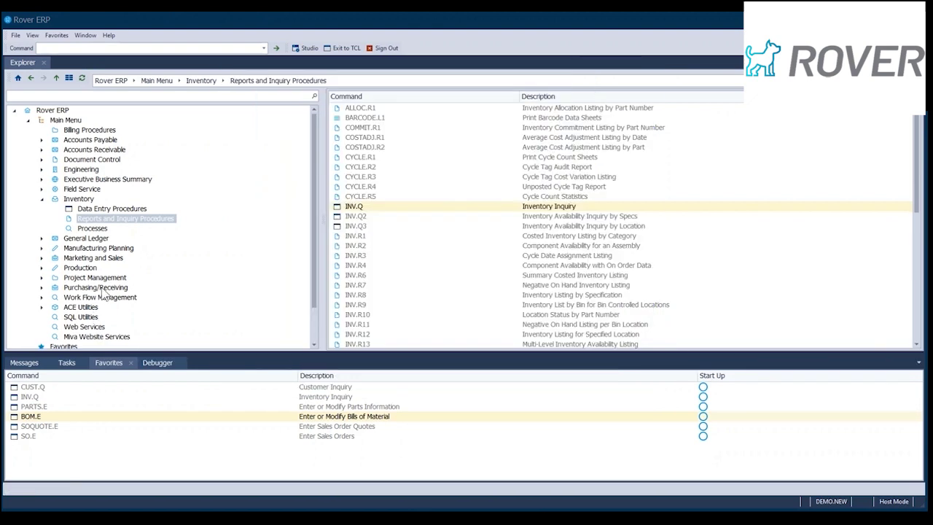
# Step: Open the Production Routing Listing report (ROUTING.R1) and select routing 110-51-52-C
pyautogui.click(94, 270)
pyautogui.click(94, 269)
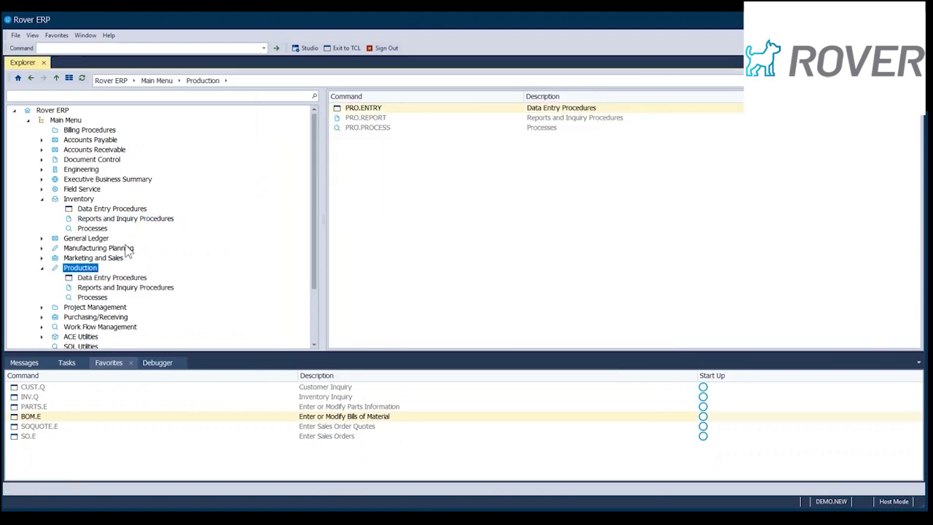
pyautogui.doubleClick(387, 120)
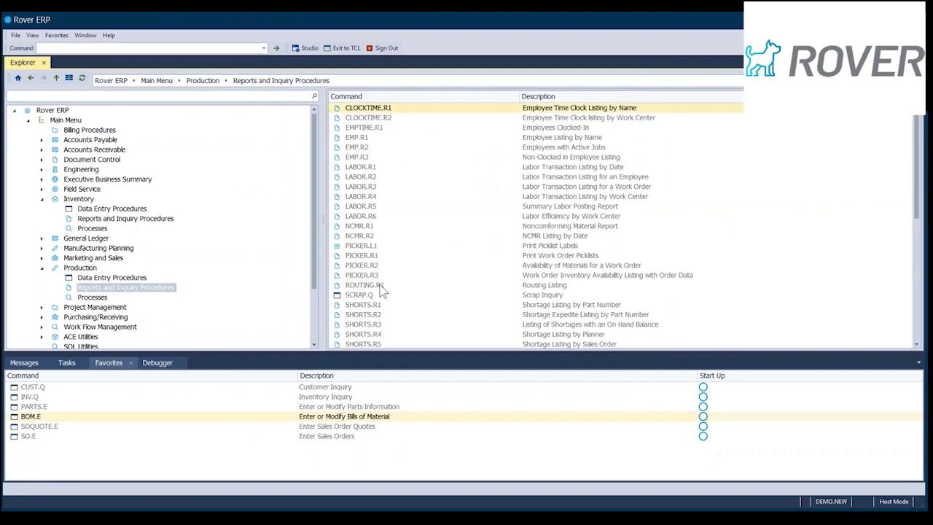
pyautogui.doubleClick(378, 286)
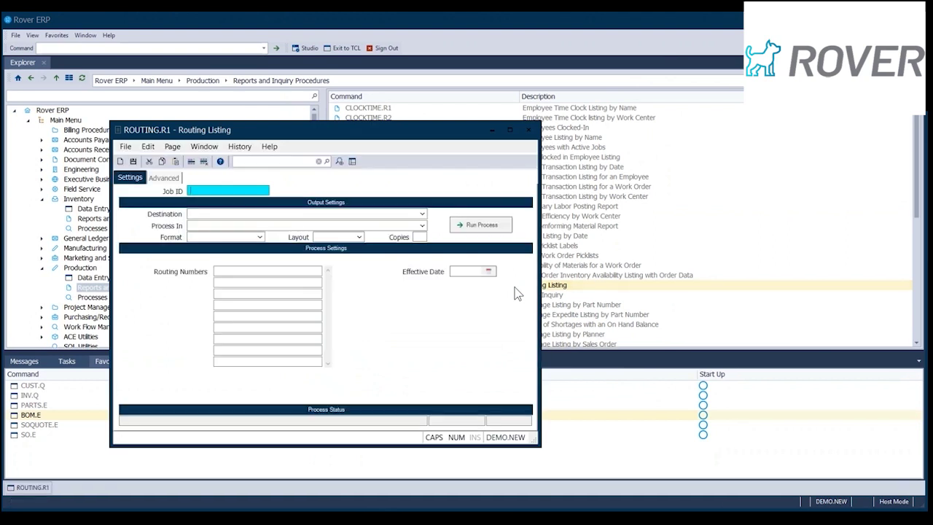
pyautogui.press('Return')
pyautogui.write('110-')
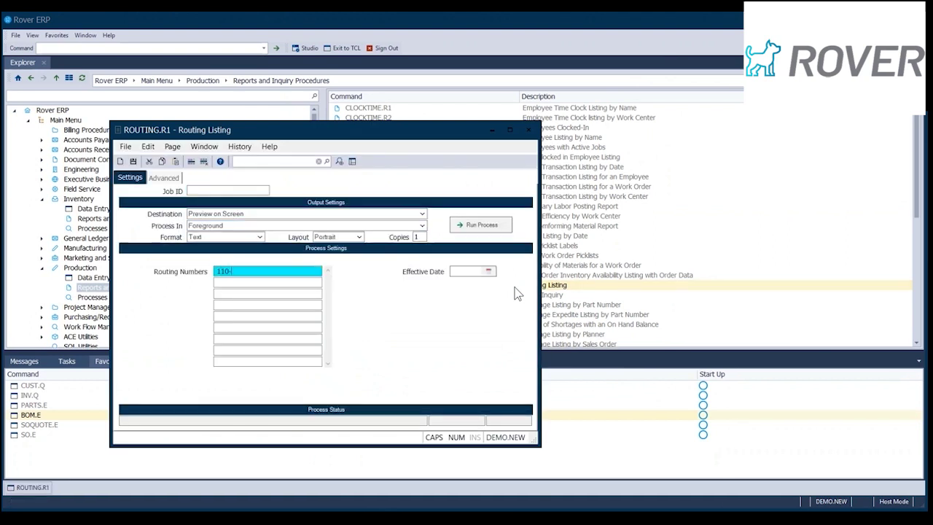
pyautogui.press('Return')
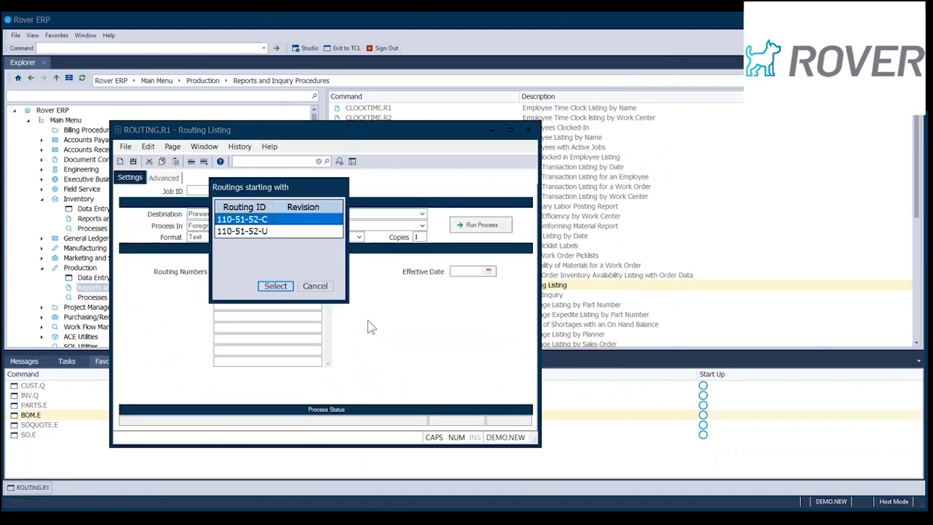
pyautogui.click(277, 285)
# Step: Review the output destinations, run the routing listing with Preview on Screen, and close the report
pyautogui.click(423, 214)
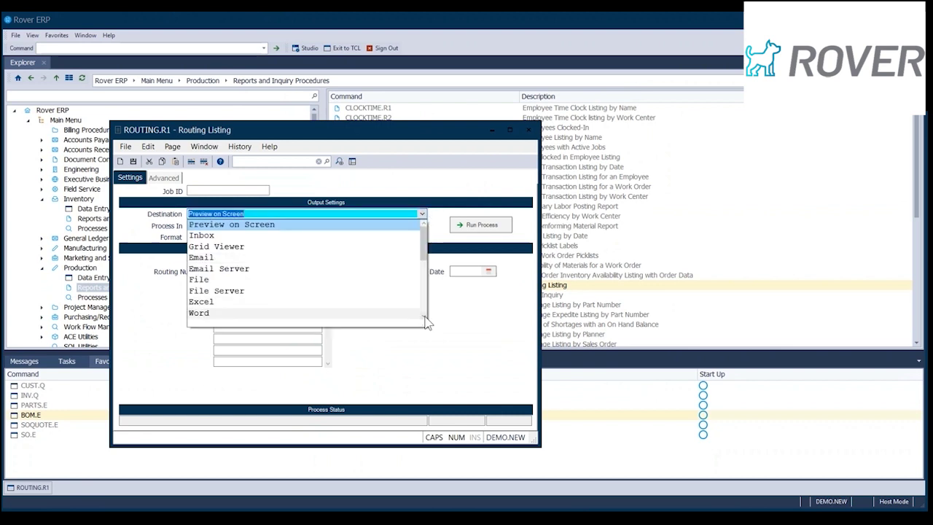
pyautogui.click(397, 211)
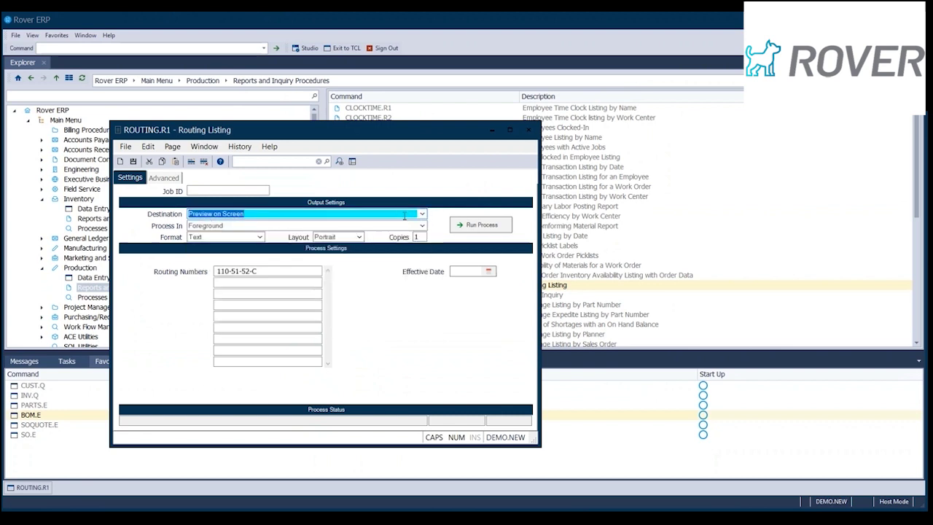
pyautogui.click(475, 225)
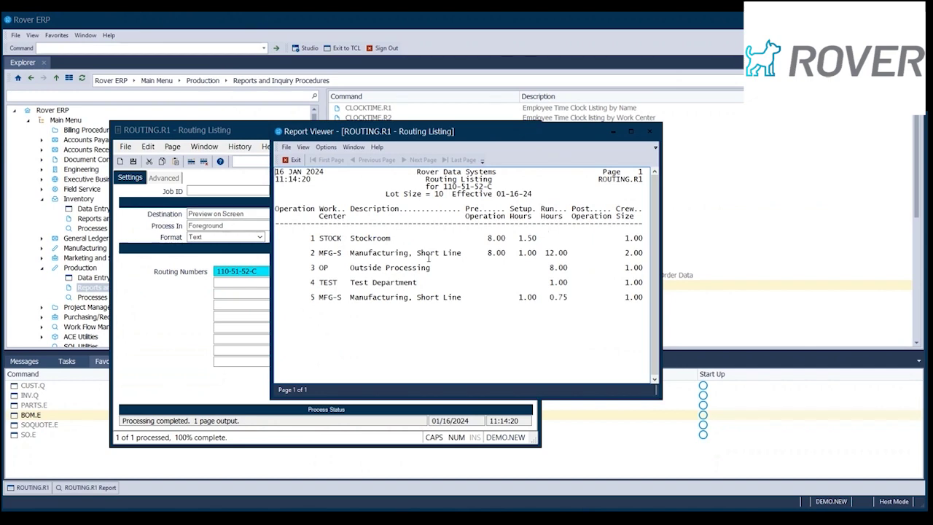
pyautogui.click(649, 132)
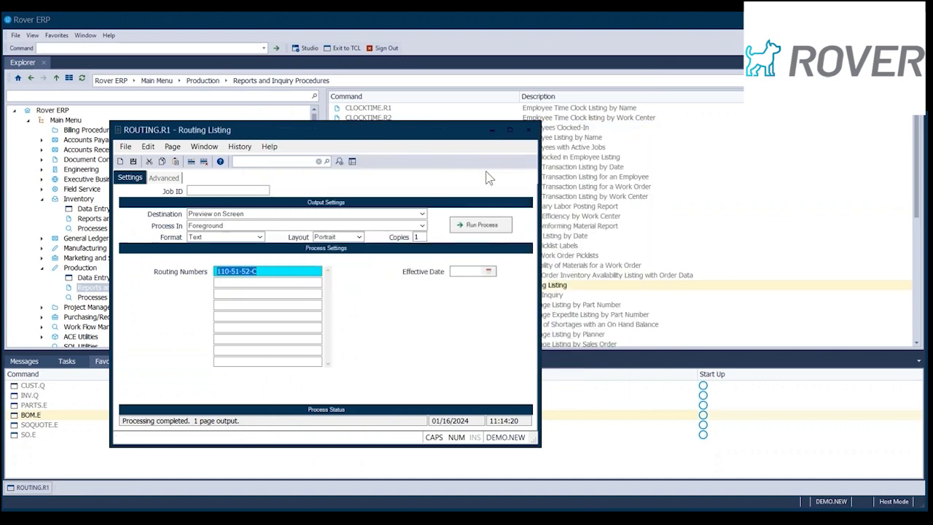
# Step: Run the routing listing again with PDF Viewer as destination, and close the Adobe Acrobat program
pyautogui.click(421, 215)
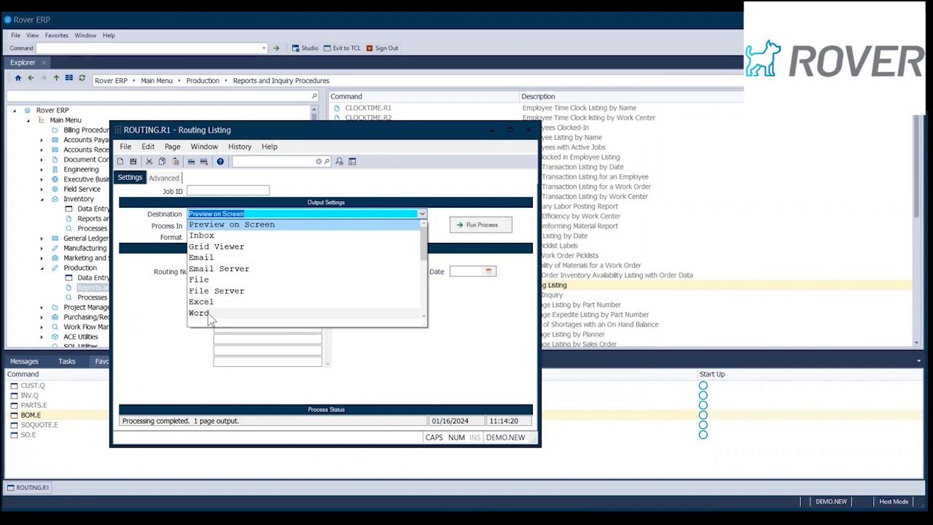
pyautogui.scroll(-1, 426, 319)
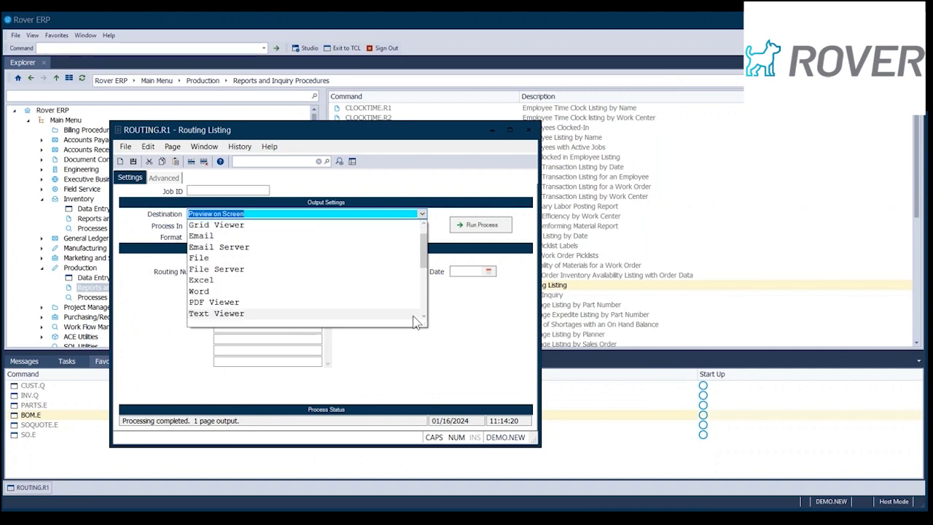
pyautogui.click(281, 302)
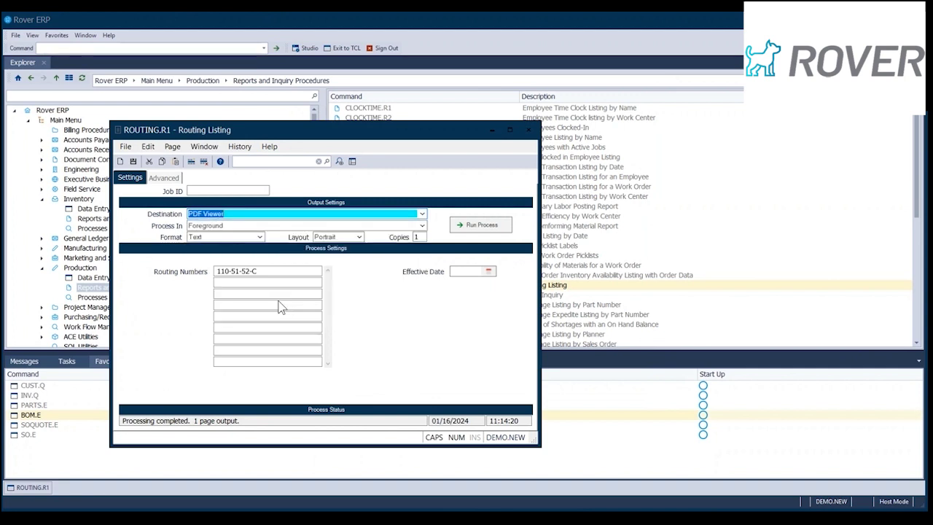
pyautogui.click(478, 226)
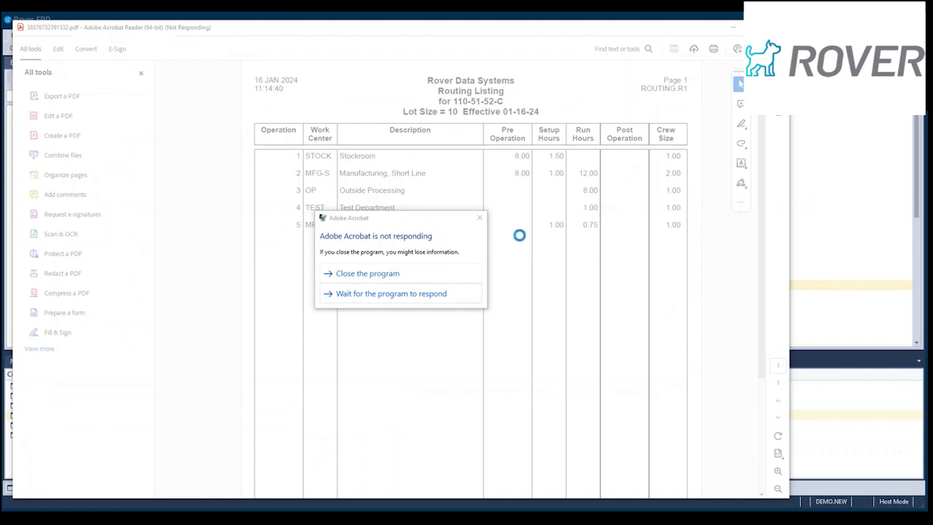
pyautogui.click(395, 275)
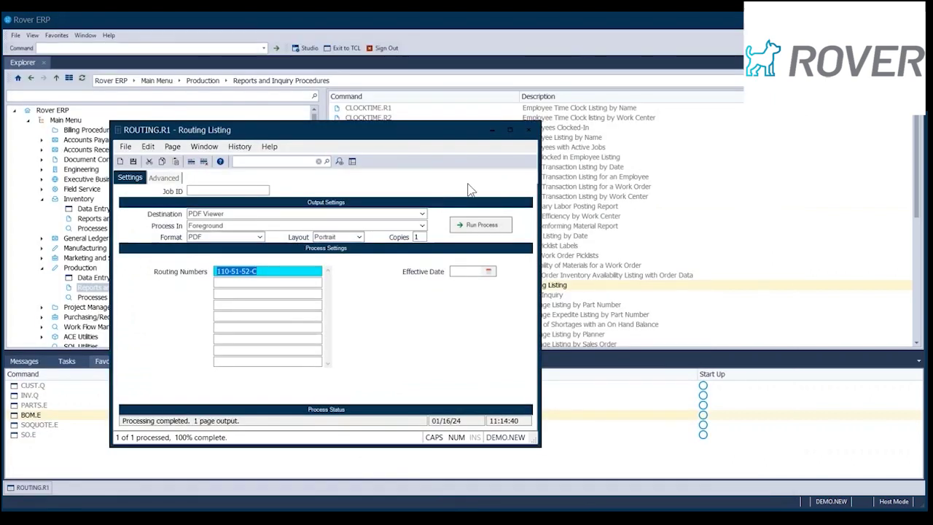
# Step: Close the Routing Listing, open Routing Entry (ROUTING.E) from Production data entry, and load routing 110-51-52-C
pyautogui.click(529, 132)
pyautogui.click(111, 278)
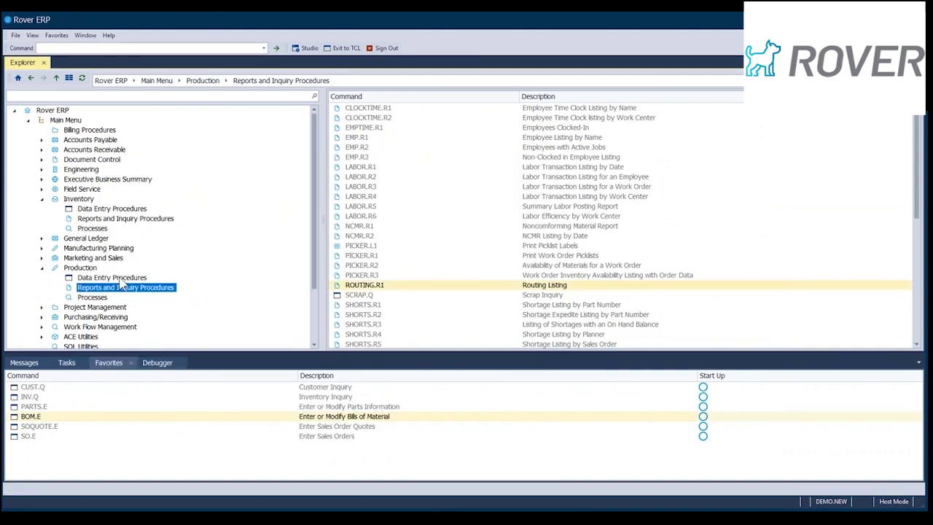
pyautogui.doubleClick(374, 316)
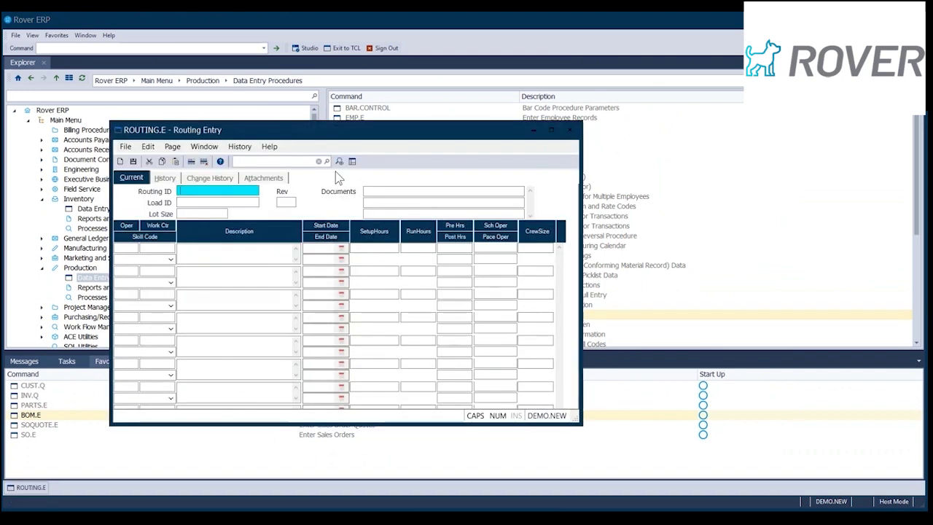
pyautogui.write('110-51')
pyautogui.press('Return')
pyautogui.press('Return')
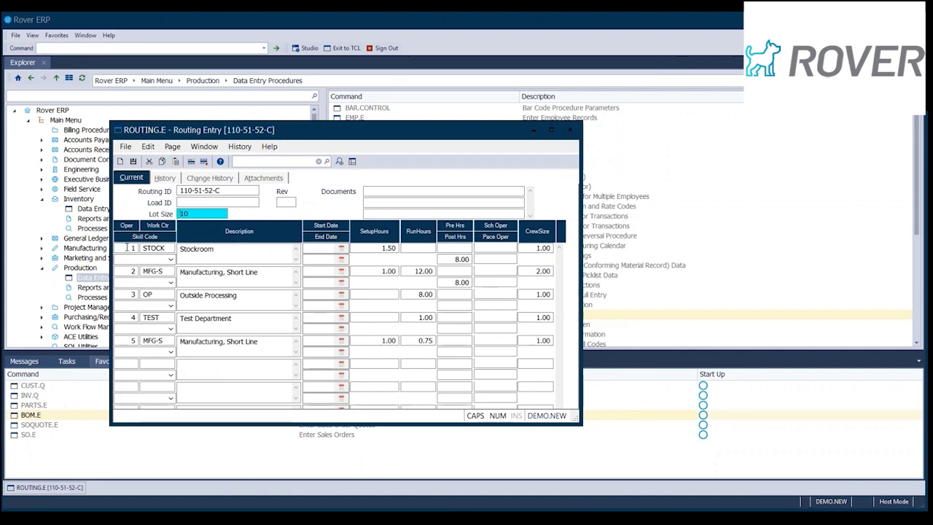
# Step: Inspect operation 1's work center and view its description in a separate dialog, closing it without changes
pyautogui.click(166, 246)
pyautogui.click(243, 251)
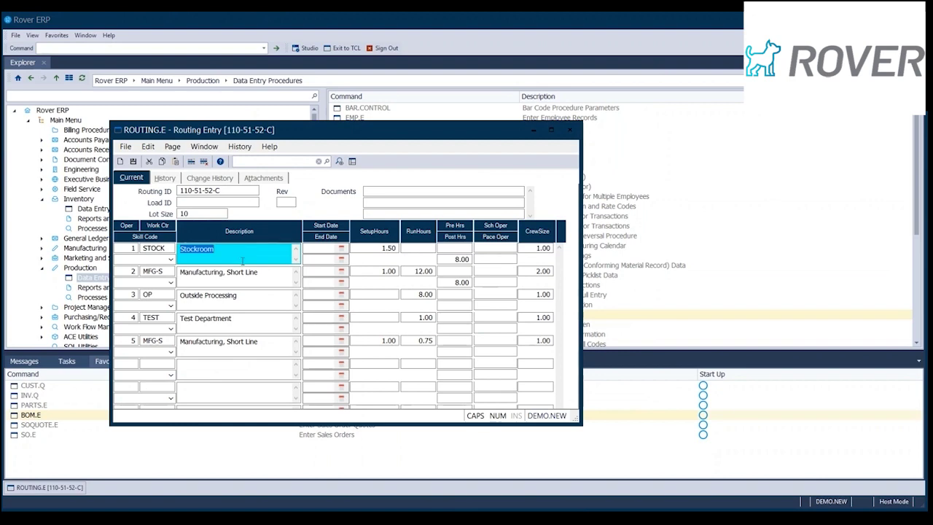
pyautogui.rightClick(239, 252)
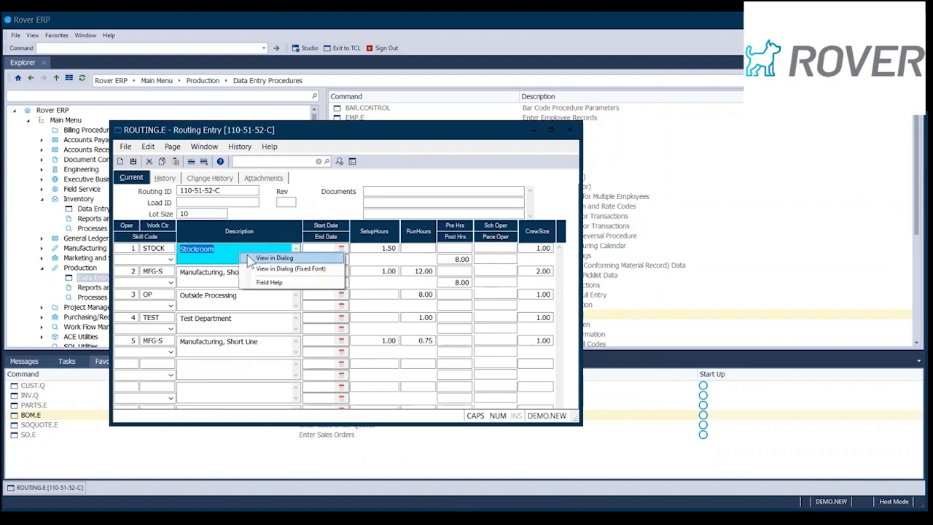
pyautogui.click(249, 258)
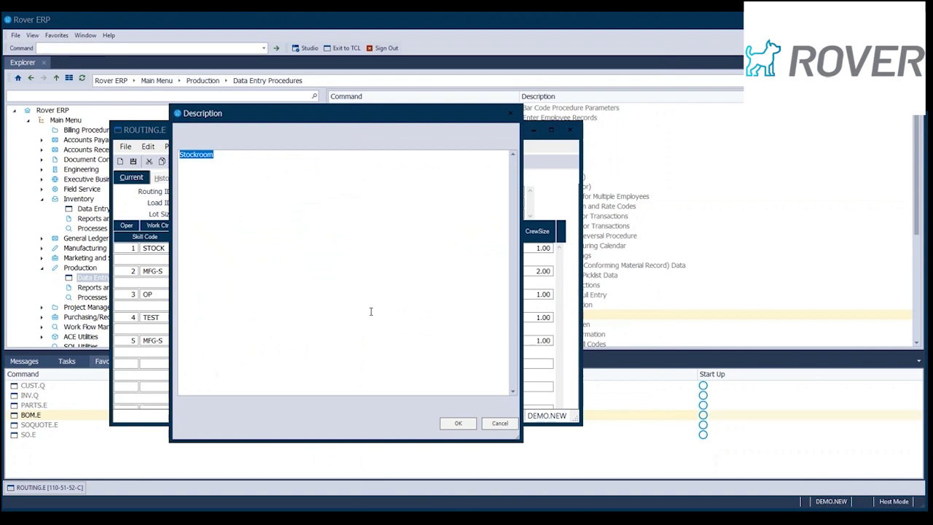
pyautogui.click(500, 422)
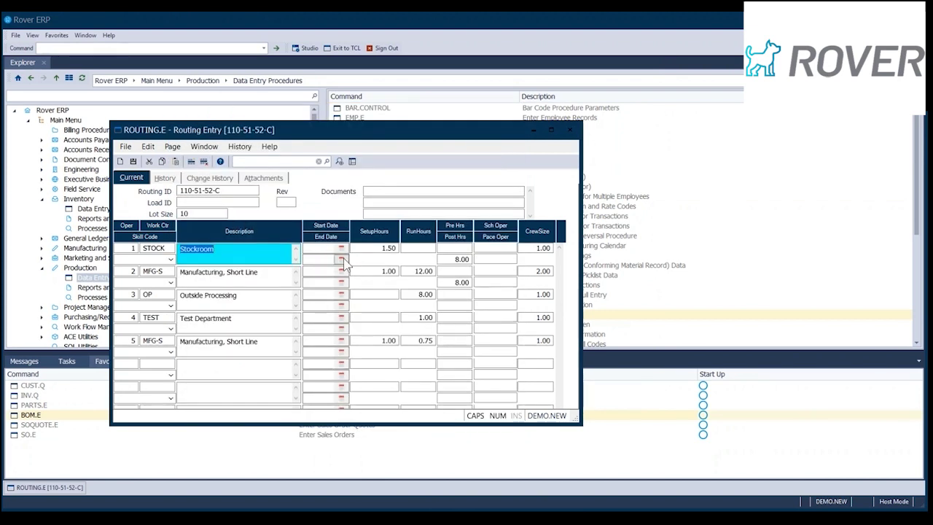
# Step: Check operation 1's setup hours and the routing's lot size, and close Routing Entry
pyautogui.click(375, 247)
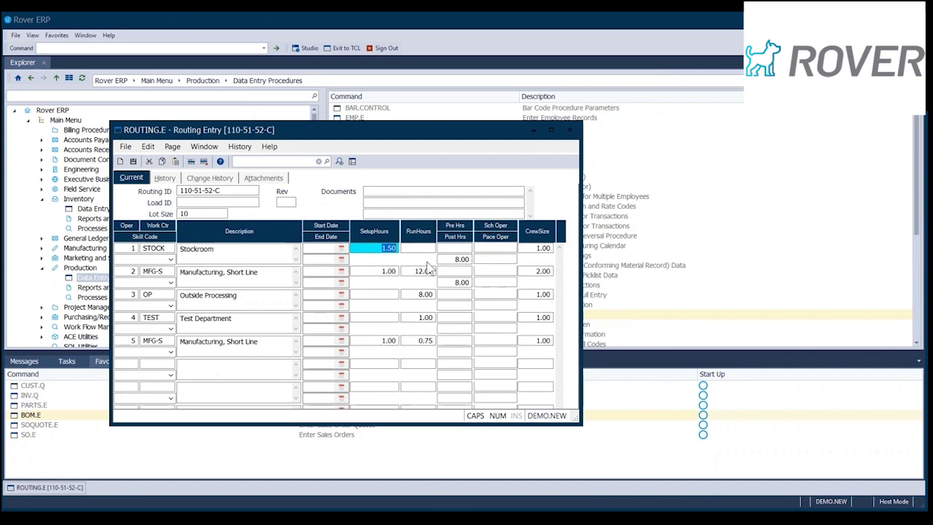
pyautogui.click(211, 212)
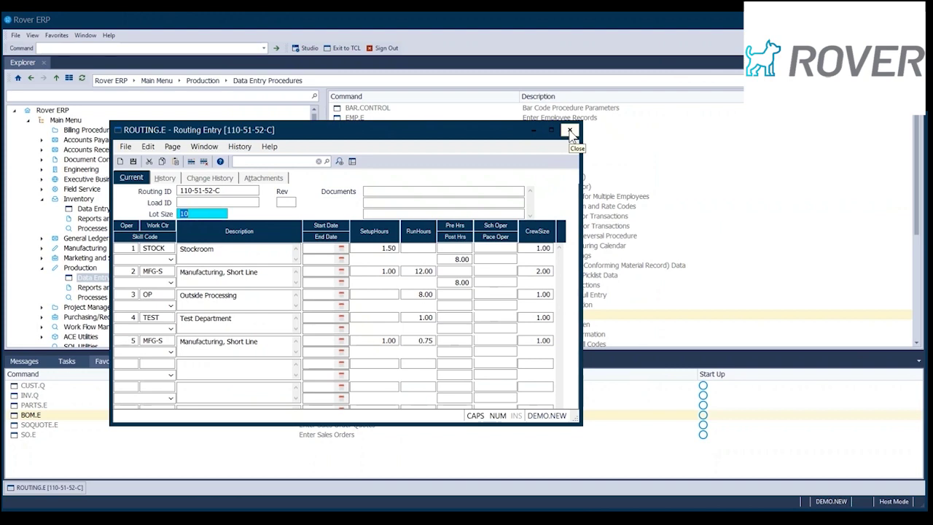
pyautogui.click(570, 130)
# Step: Open Work Order Entry (WO.E) and load the 06-14-23 work order for part 110-51-52-C by its work order ID
pyautogui.scroll(-3, 428, 284)
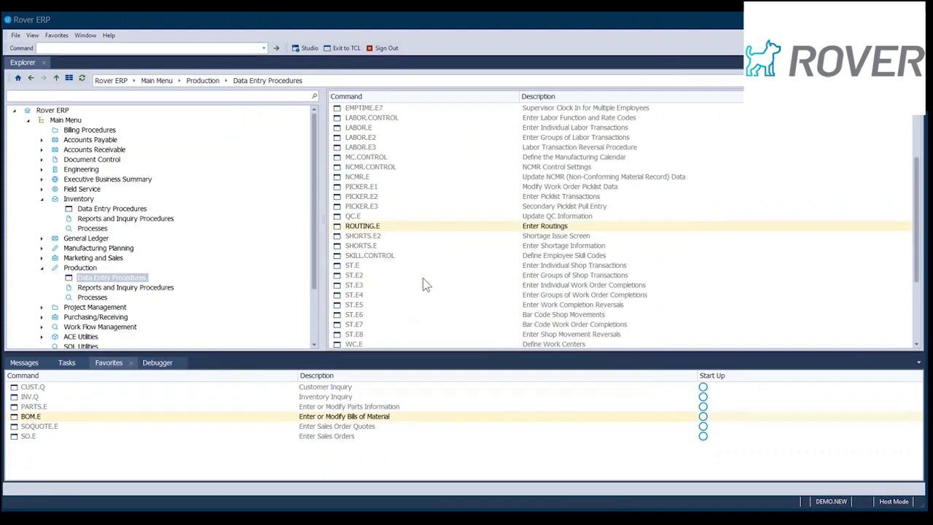
pyautogui.scroll(-2, 415, 283)
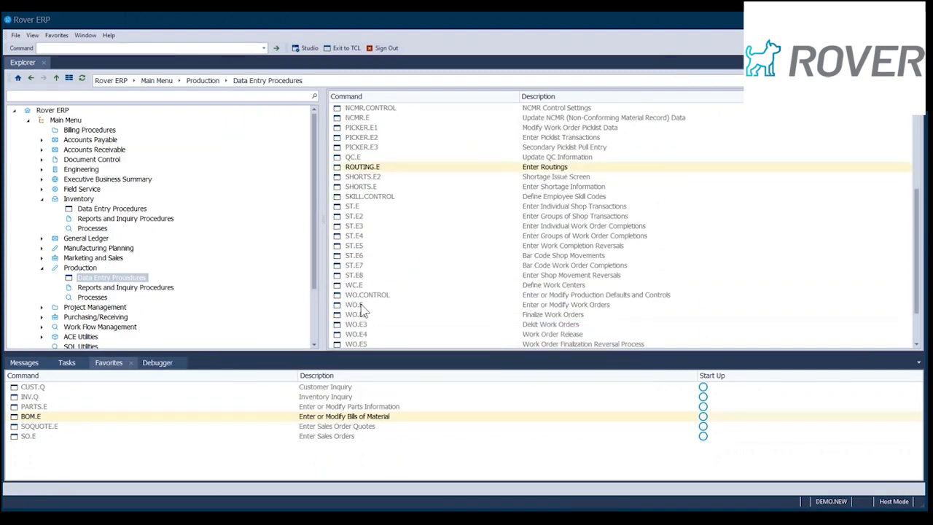
pyautogui.doubleClick(361, 305)
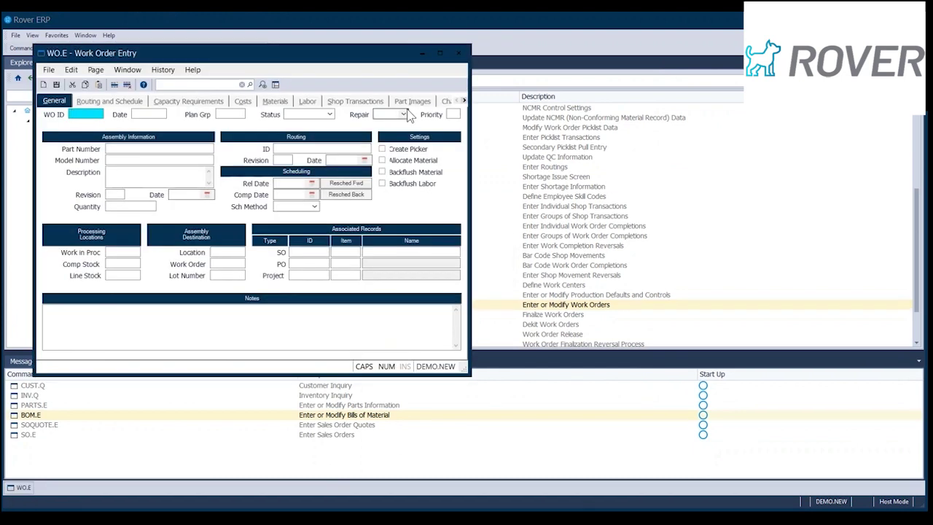
pyautogui.write('973')
pyautogui.press('Return')
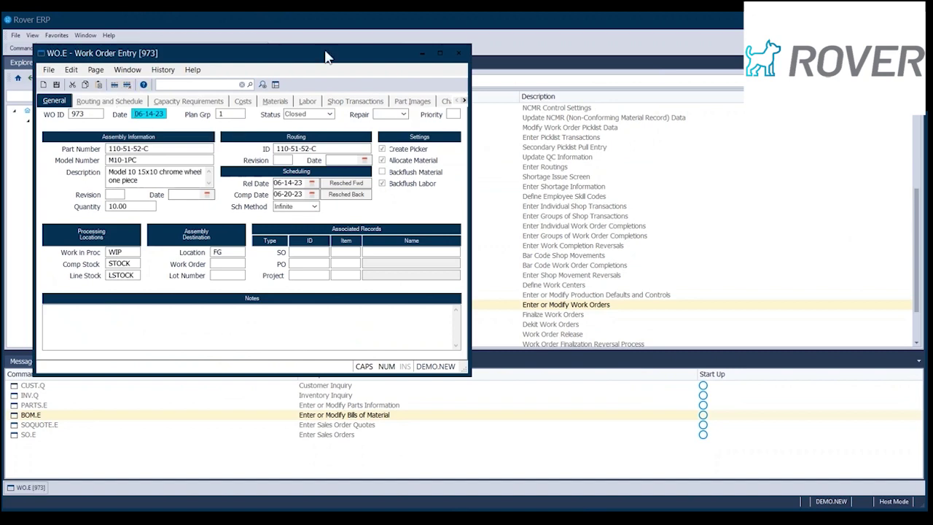
# Step: Review the work order's quantity, routing ID, scheduling method options and work in process location
pyautogui.moveTo(327, 55); pyautogui.dragTo(476, 72)
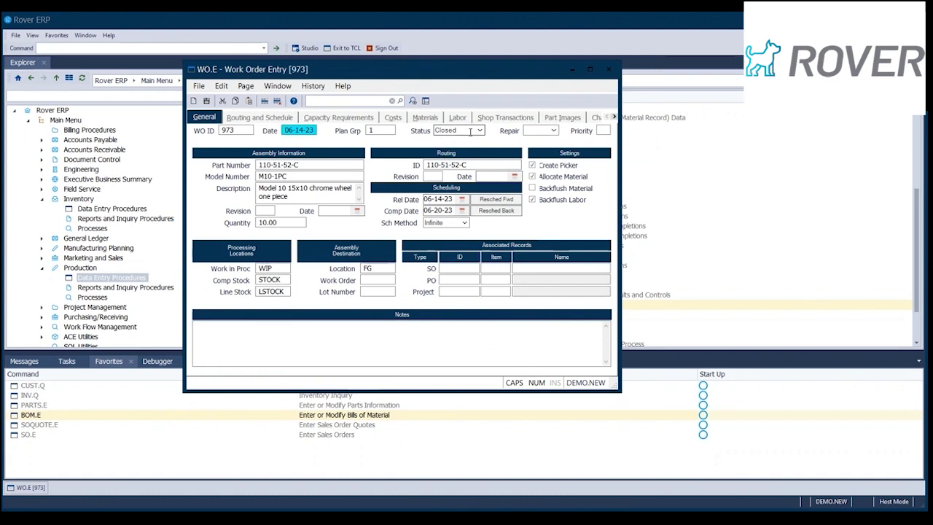
pyautogui.click(281, 222)
pyautogui.click(477, 164)
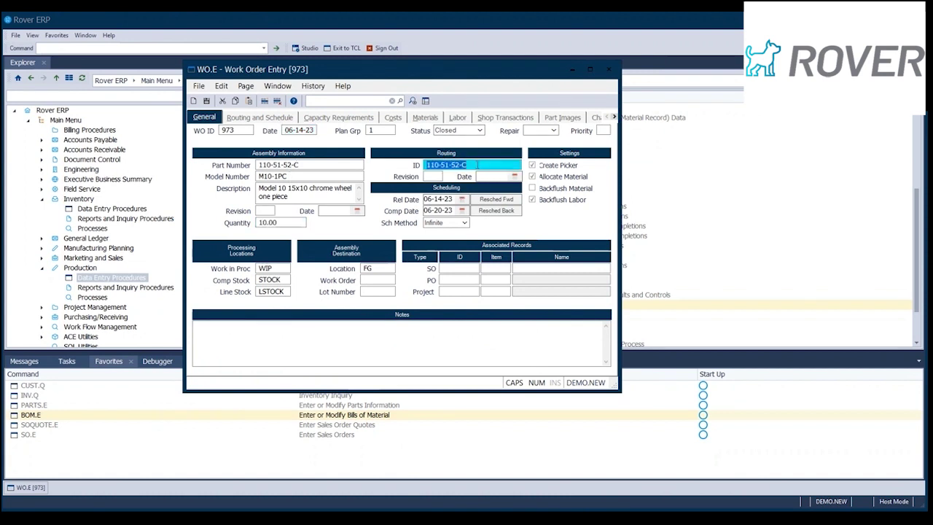
pyautogui.click(468, 224)
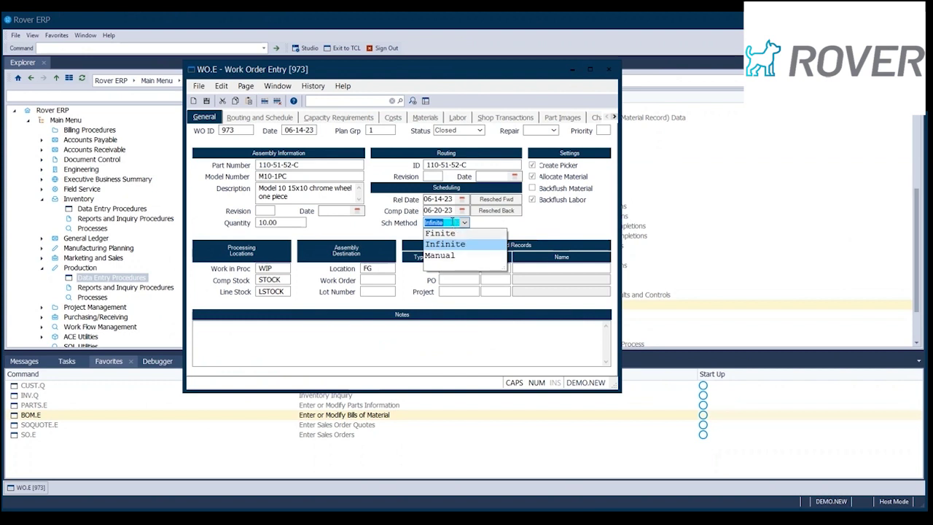
pyautogui.click(453, 221)
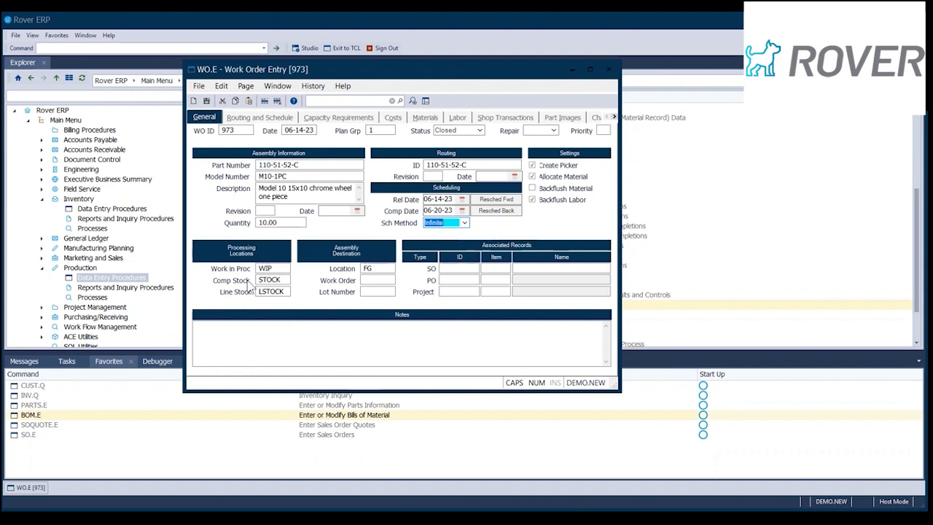
pyautogui.click(274, 268)
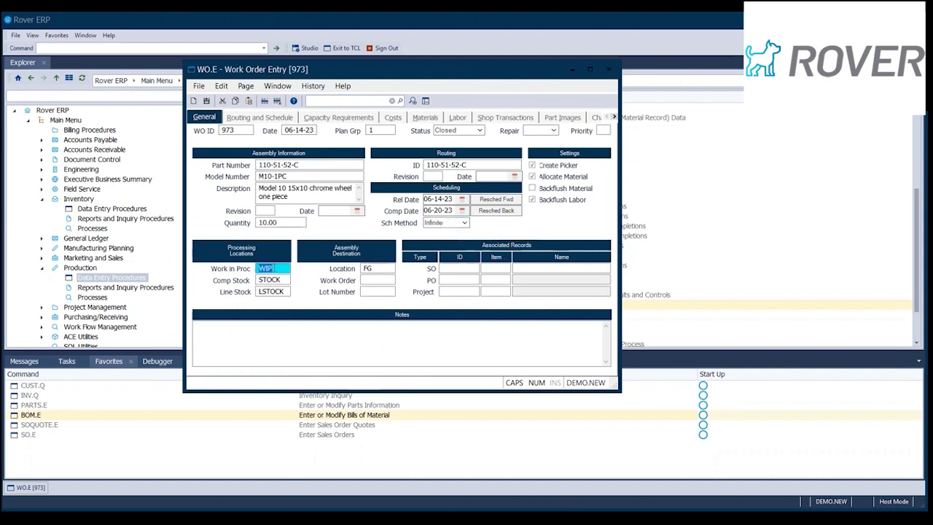
# Step: Check the work order's assembly destination location and its associated sales order, purchase order and project IDs
pyautogui.click(369, 269)
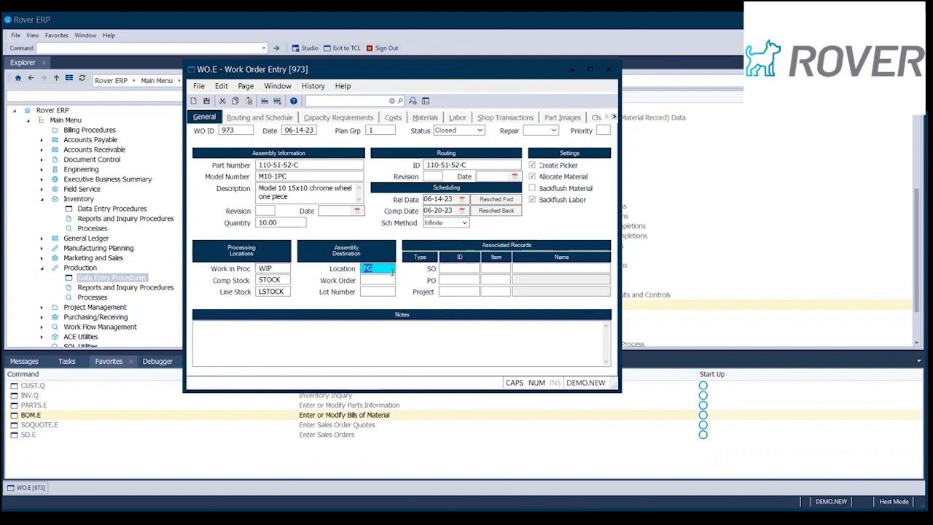
pyautogui.click(458, 267)
pyautogui.click(463, 279)
pyautogui.click(465, 291)
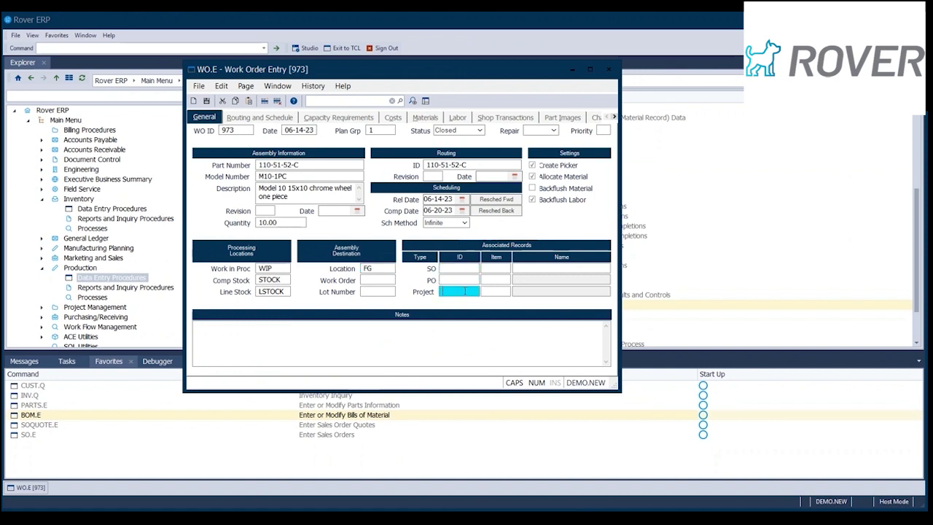
# Step: Review the work order's routing and schedule, checking operation 2's run hours and looking up its work center without changing it
pyautogui.click(270, 118)
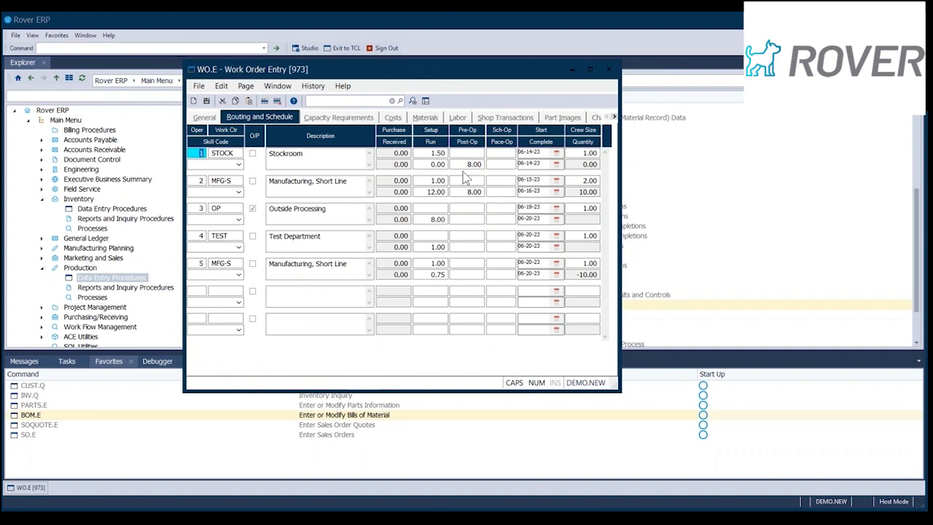
pyautogui.click(436, 191)
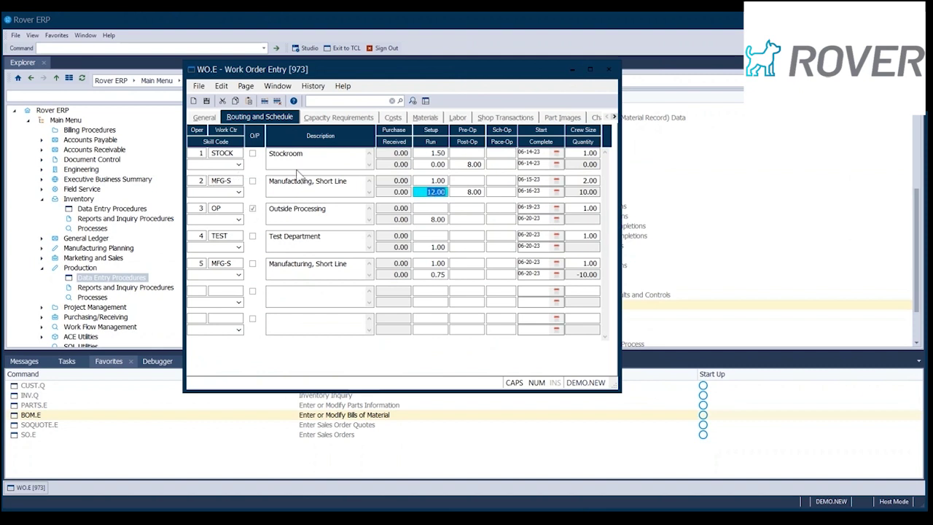
pyautogui.click(232, 182)
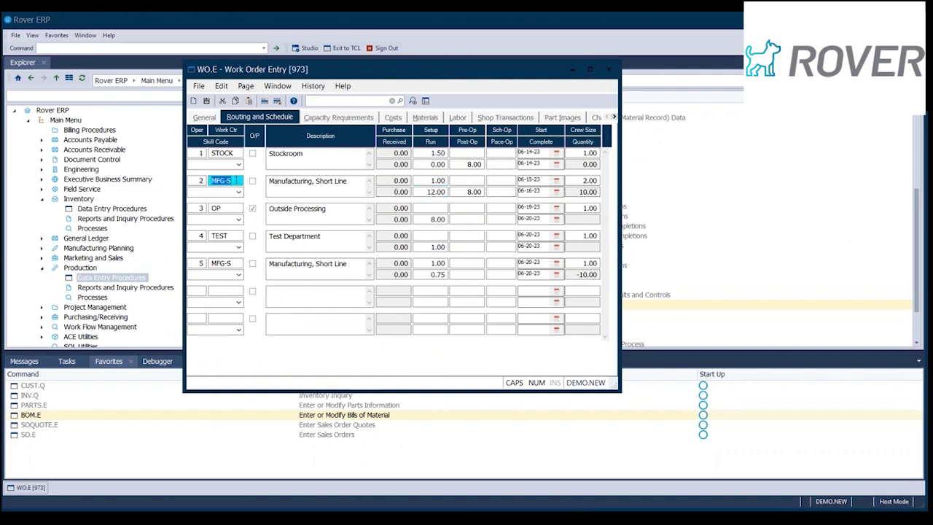
pyautogui.rightClick(236, 180)
pyautogui.click(263, 195)
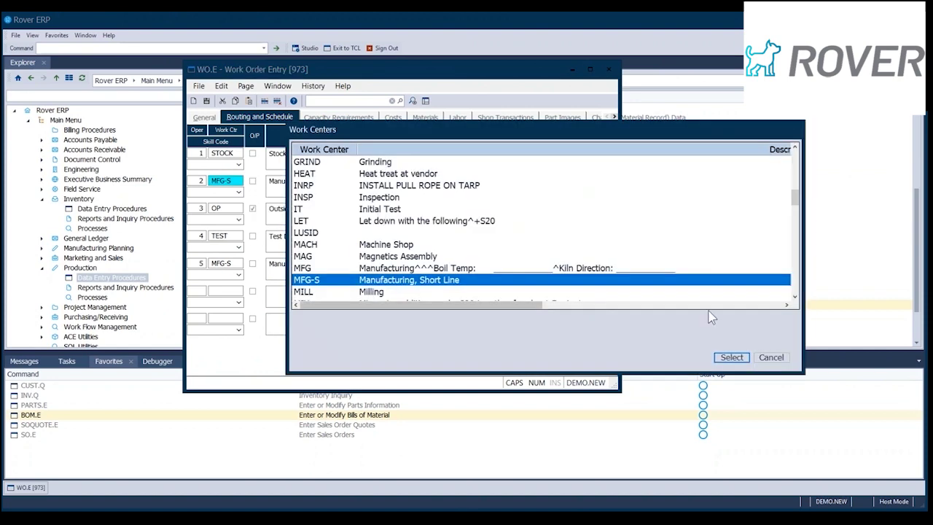
pyautogui.click(771, 357)
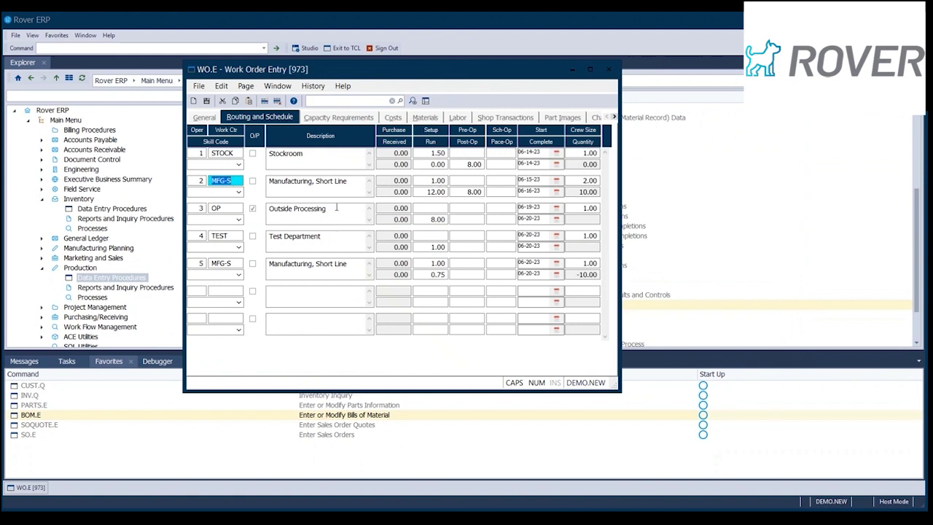
# Step: Review the work order's materials, comparing the quantity required with the quantity consumed for each component
pyautogui.click(425, 118)
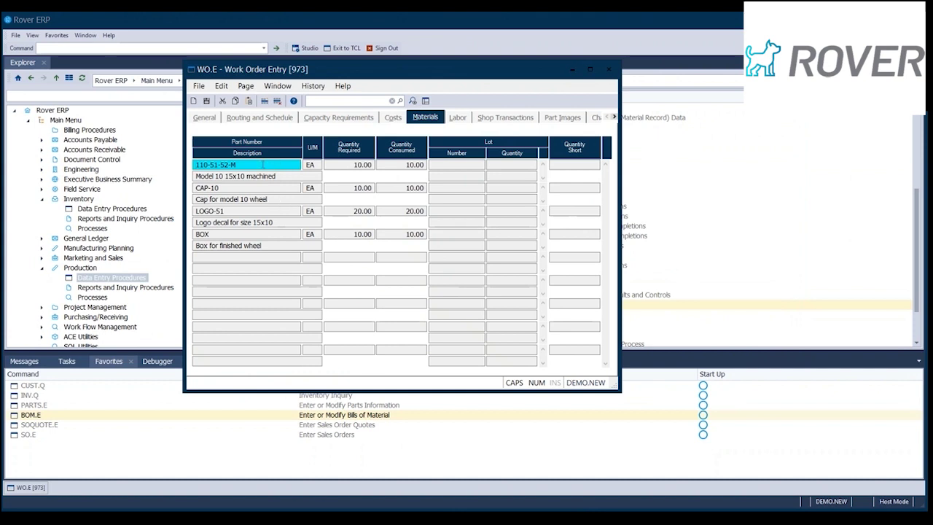
pyautogui.click(355, 165)
pyautogui.click(352, 188)
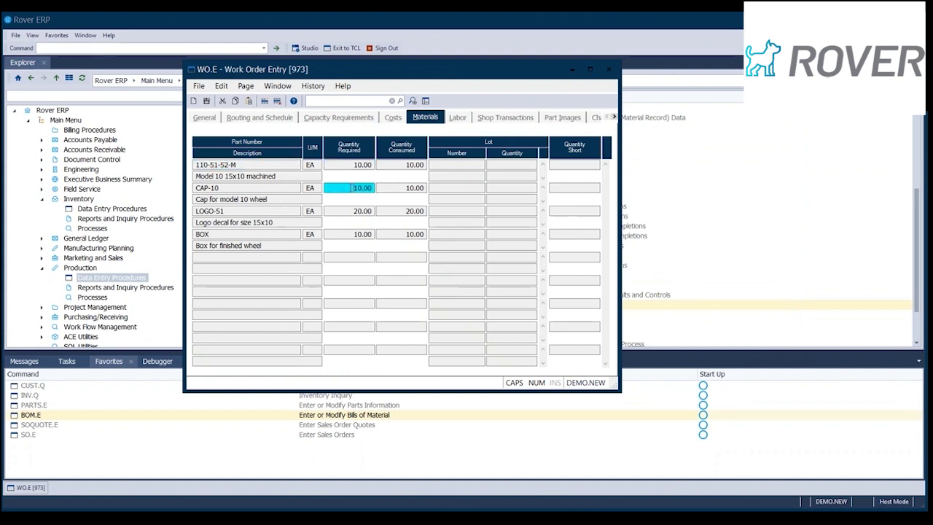
pyautogui.click(350, 212)
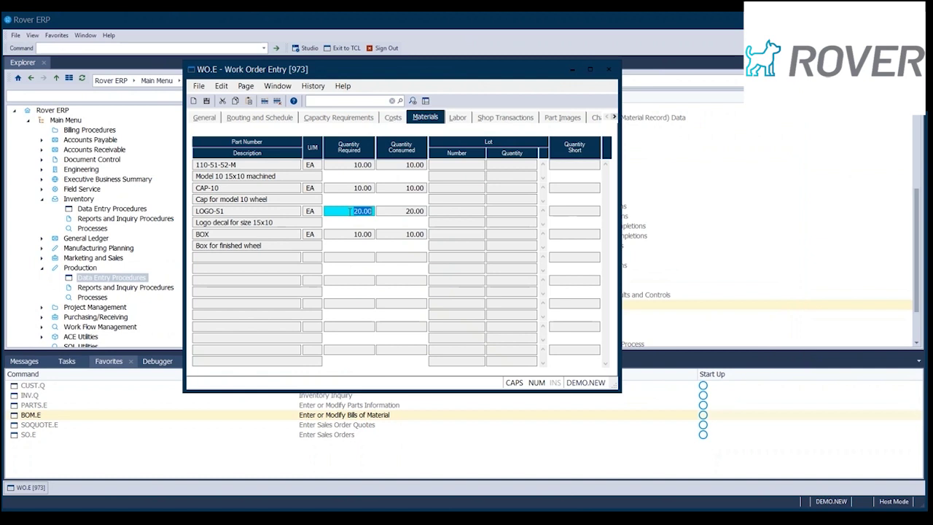
pyautogui.click(400, 165)
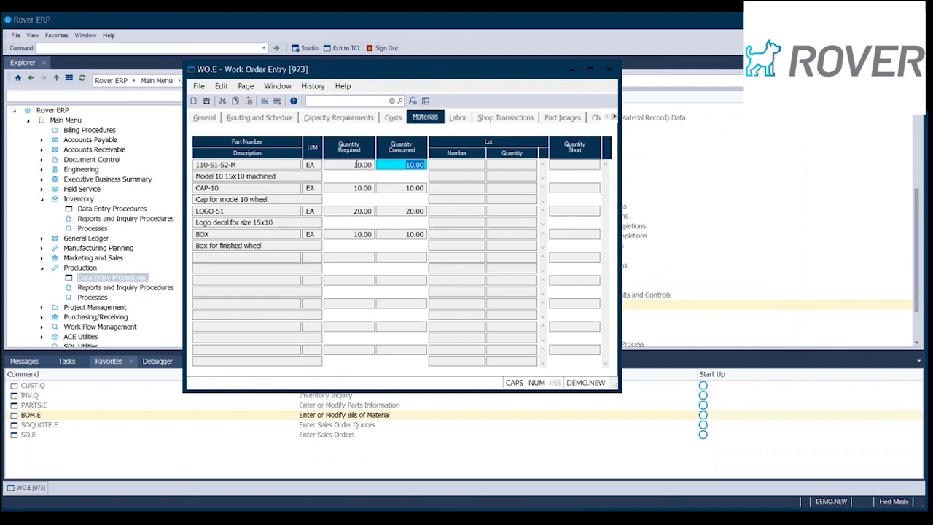
pyautogui.click(401, 188)
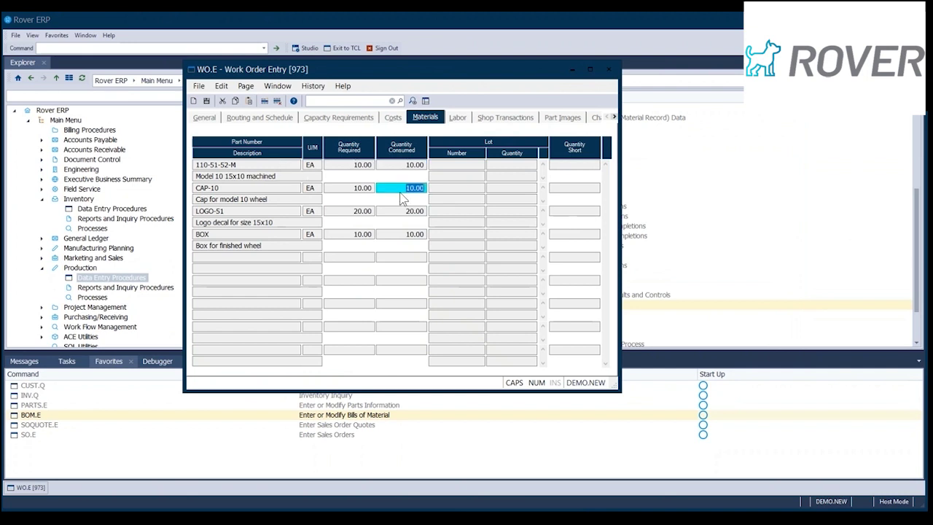
pyautogui.click(400, 211)
pyautogui.click(399, 233)
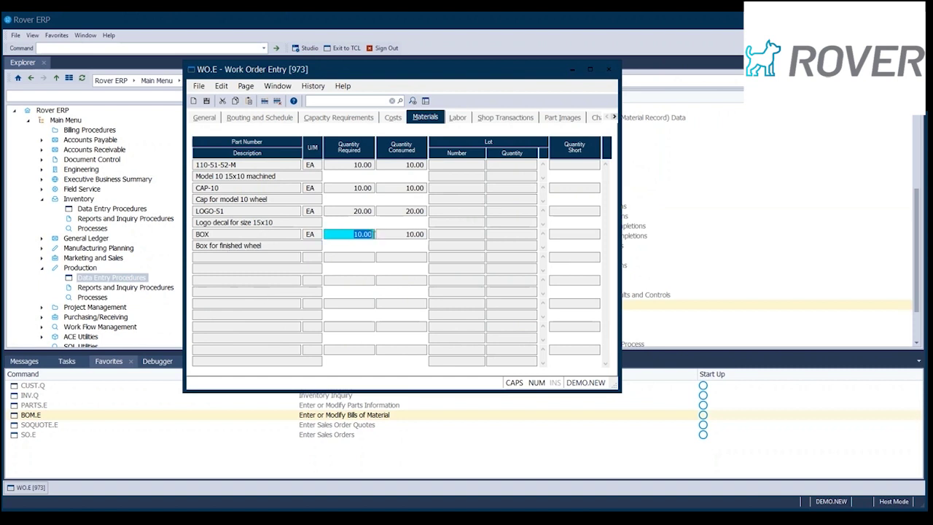
pyautogui.click(247, 259)
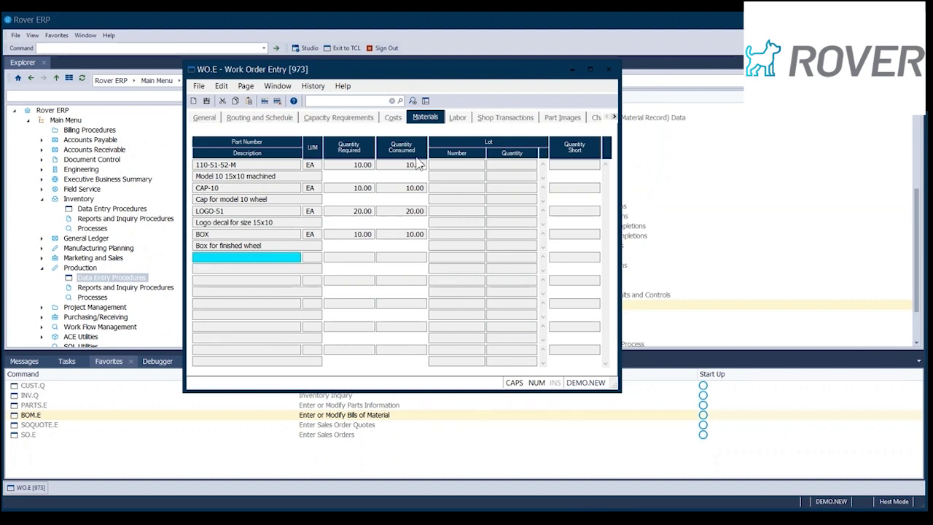
# Step: Examine the work order's labor transactions, checking the employee entries by operation and the first entry's hours
pyautogui.click(457, 117)
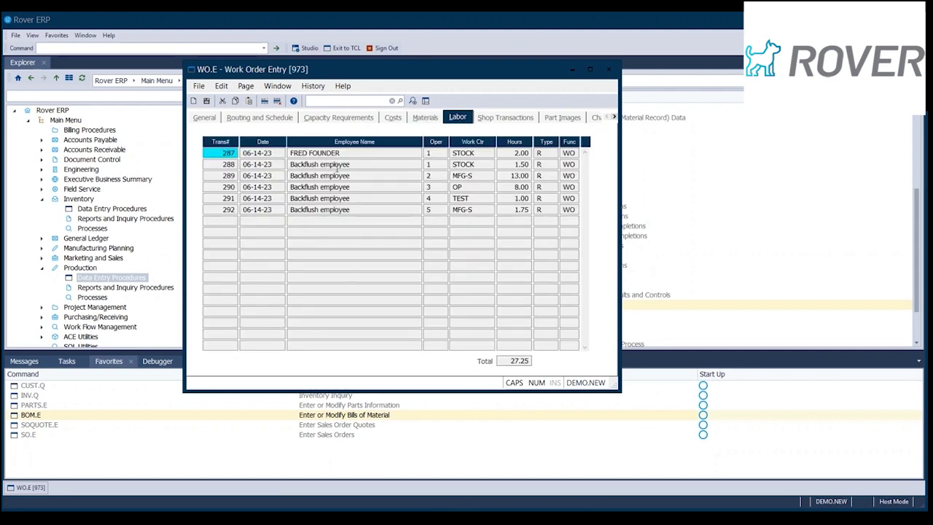
pyautogui.click(345, 154)
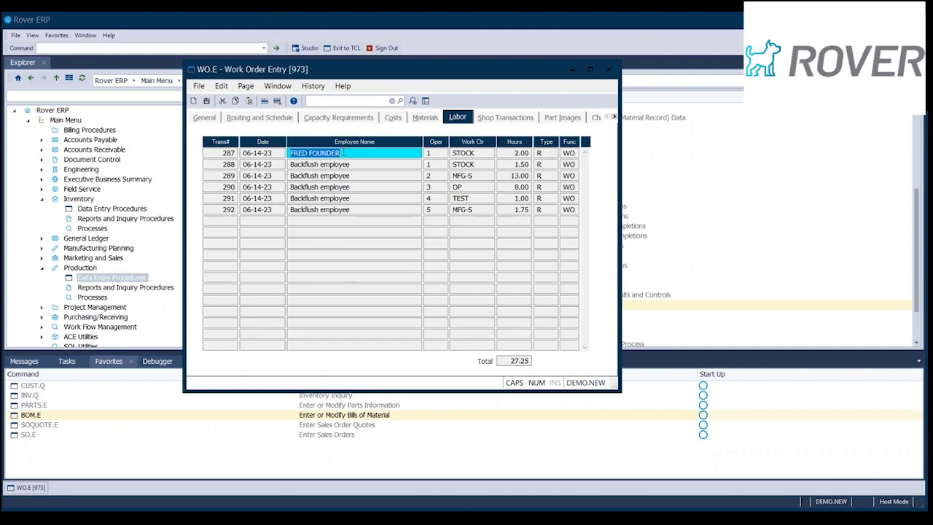
pyautogui.click(352, 164)
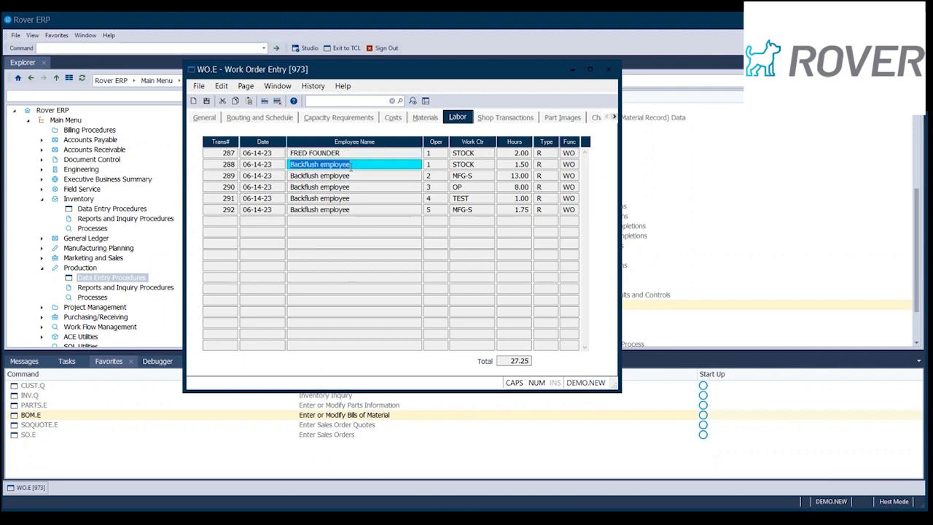
pyautogui.click(352, 176)
pyautogui.click(350, 188)
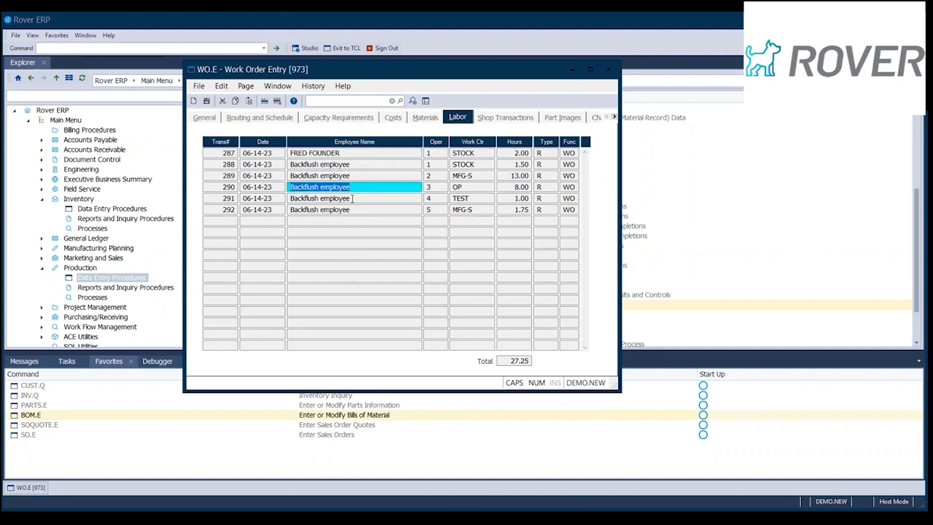
pyautogui.click(352, 198)
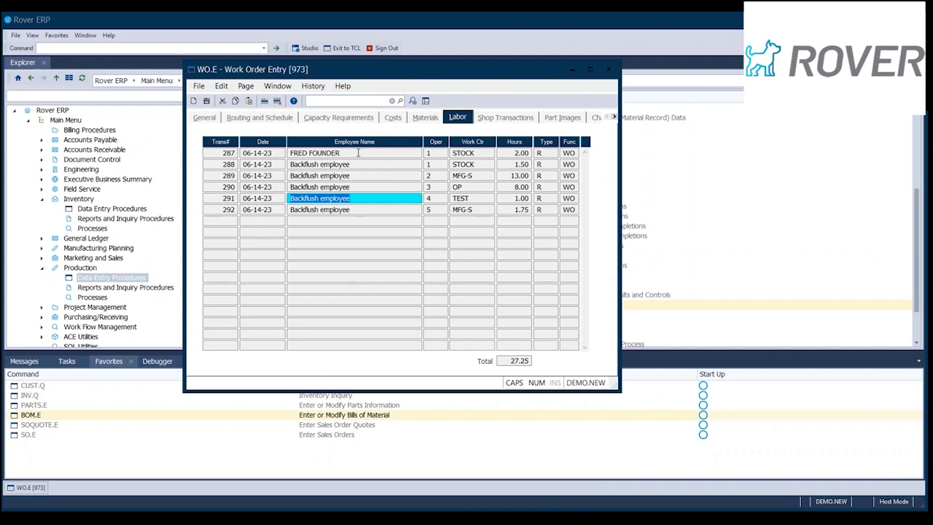
pyautogui.click(508, 152)
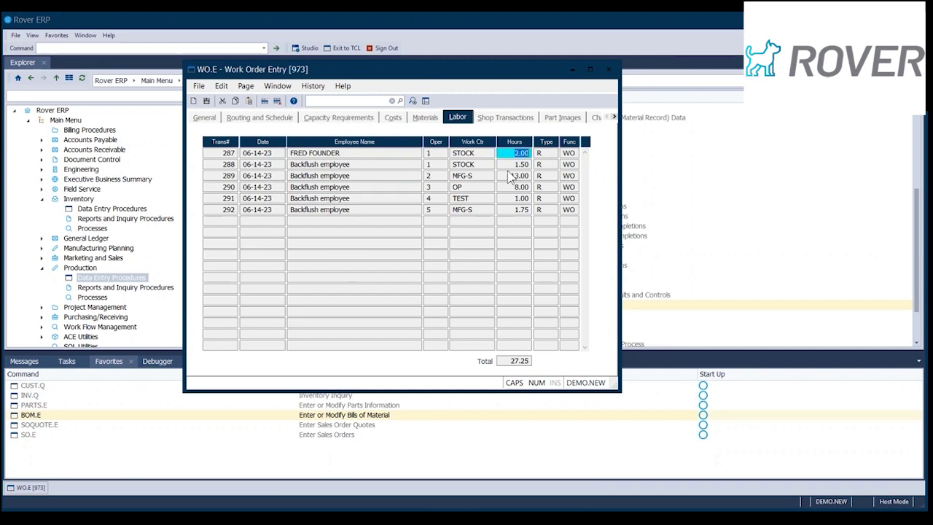
# Step: Review the work order's actual costs by type, from material and labor through the overheads to other costs
pyautogui.click(397, 121)
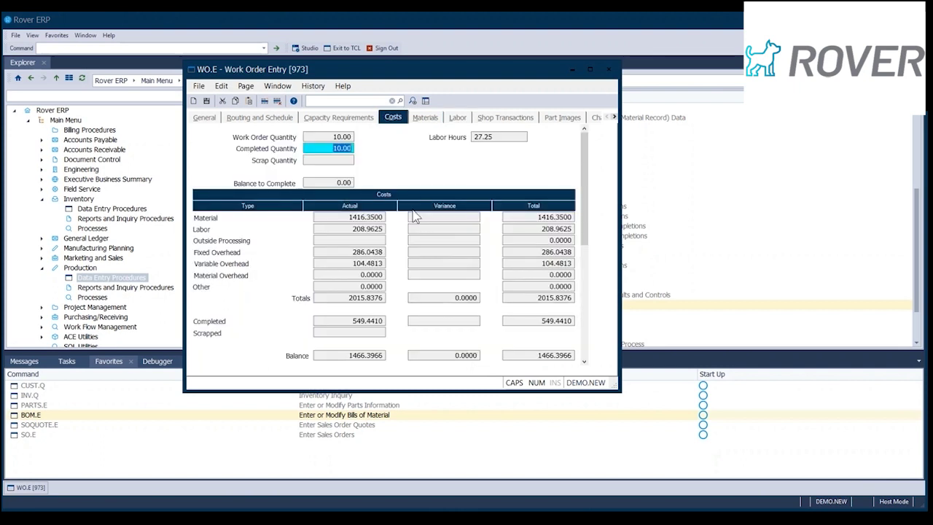
pyautogui.click(342, 218)
pyautogui.click(343, 229)
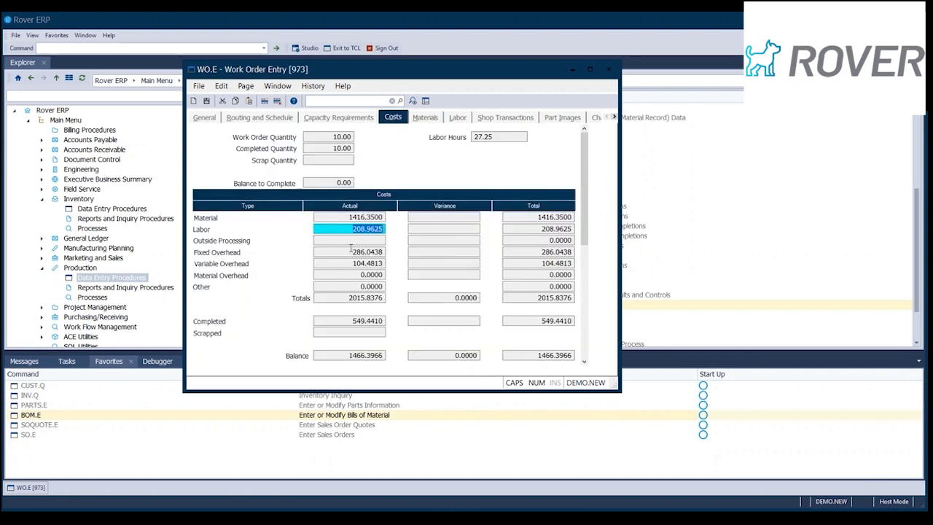
pyautogui.press('Tab')
pyautogui.click(348, 252)
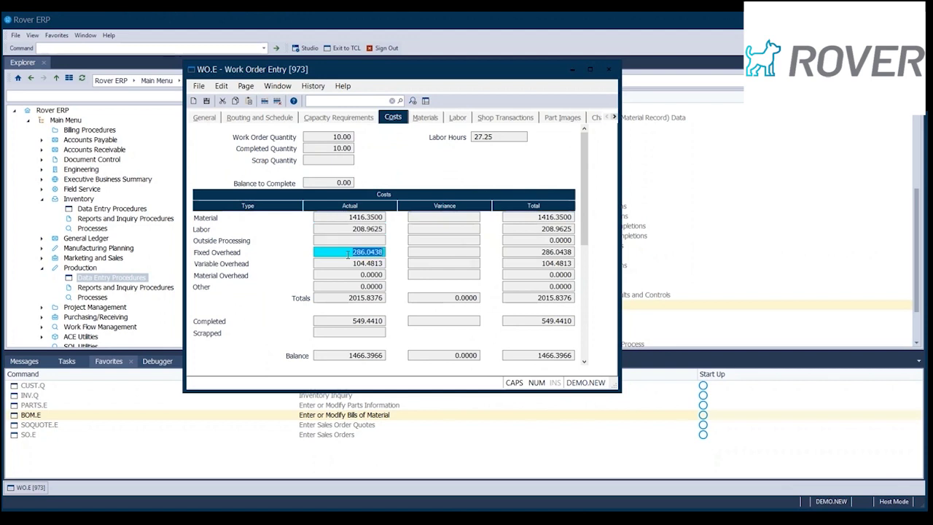
pyautogui.click(348, 263)
pyautogui.click(348, 275)
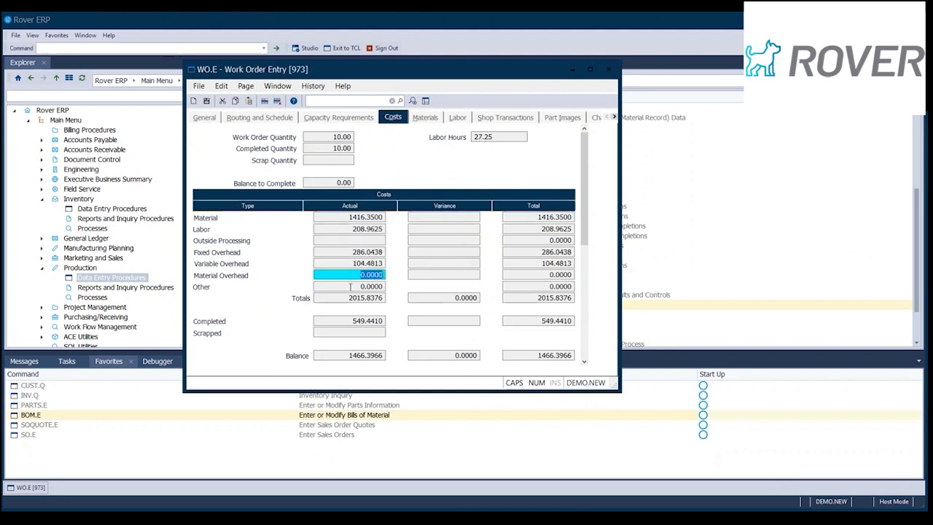
pyautogui.click(352, 285)
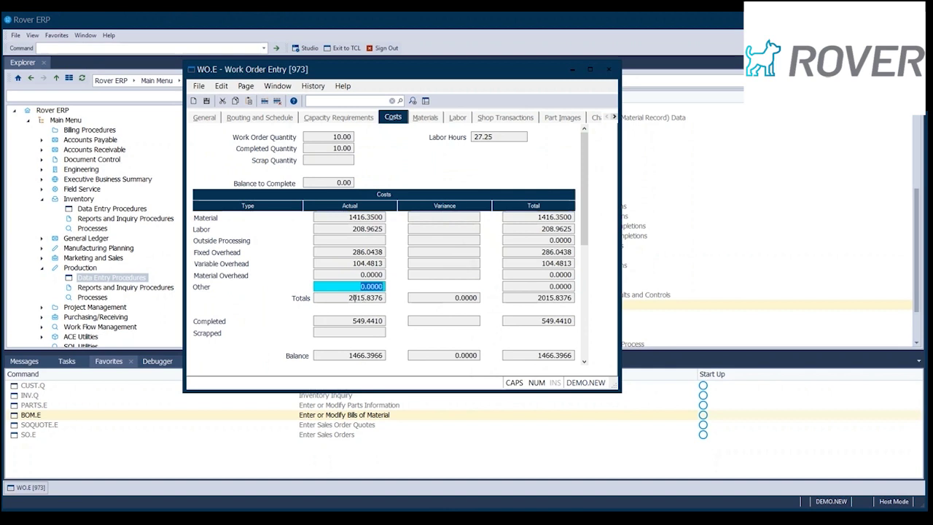
# Step: Compare the work order's total actual cost with its completed cost and remaining balance, and check the labor variance
pyautogui.click(351, 298)
pyautogui.click(358, 321)
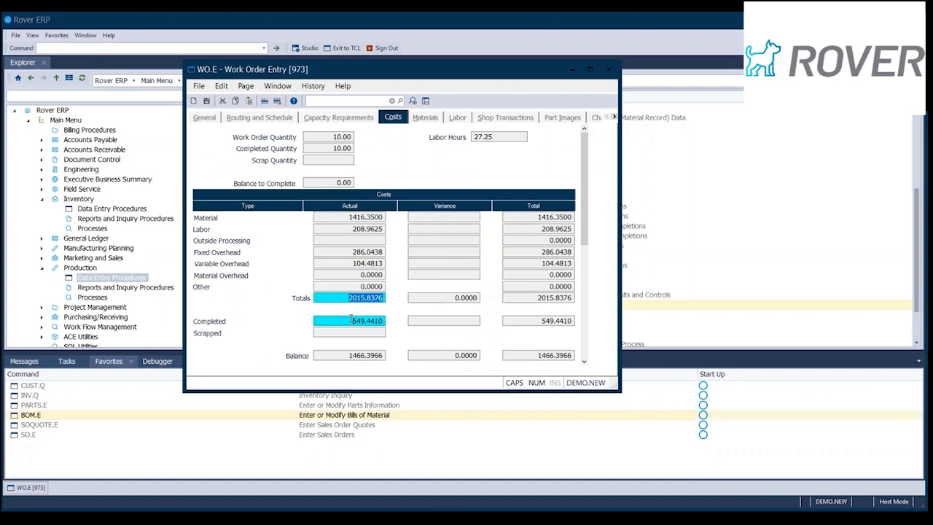
pyautogui.click(347, 355)
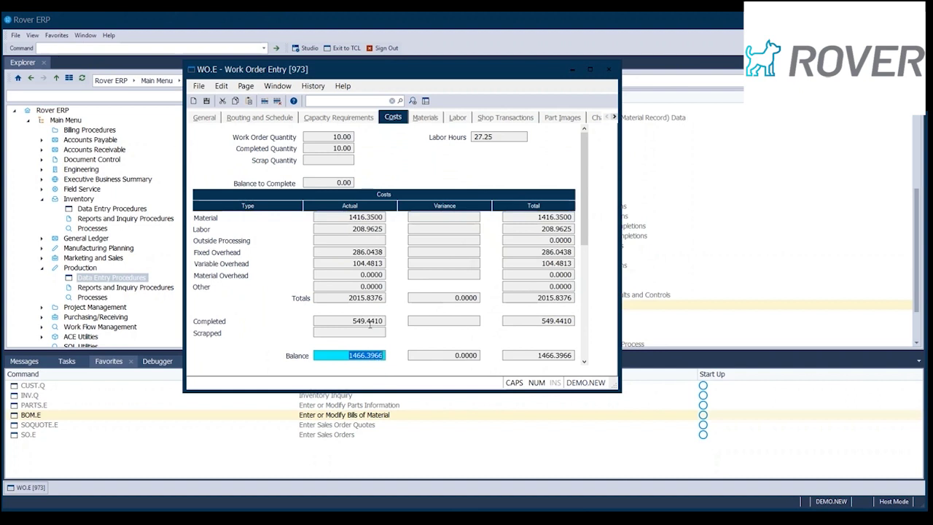
pyautogui.click(343, 319)
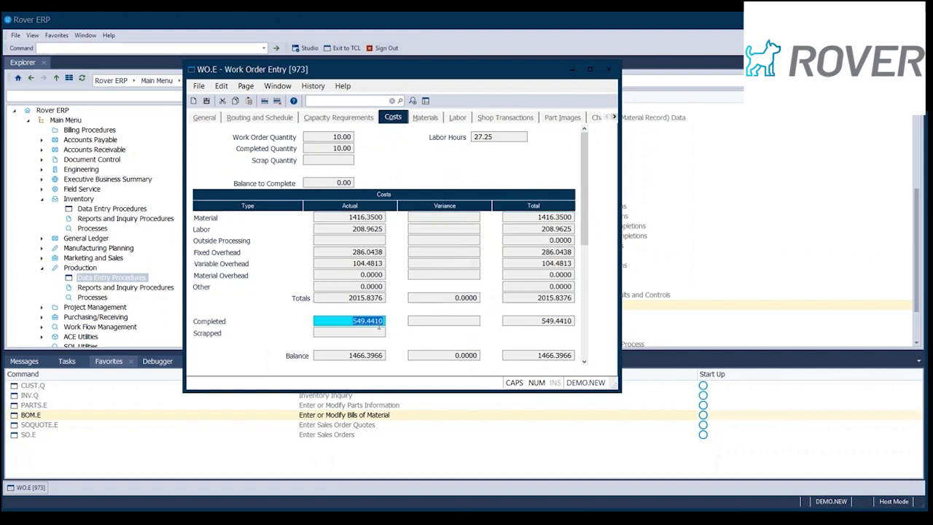
pyautogui.click(380, 355)
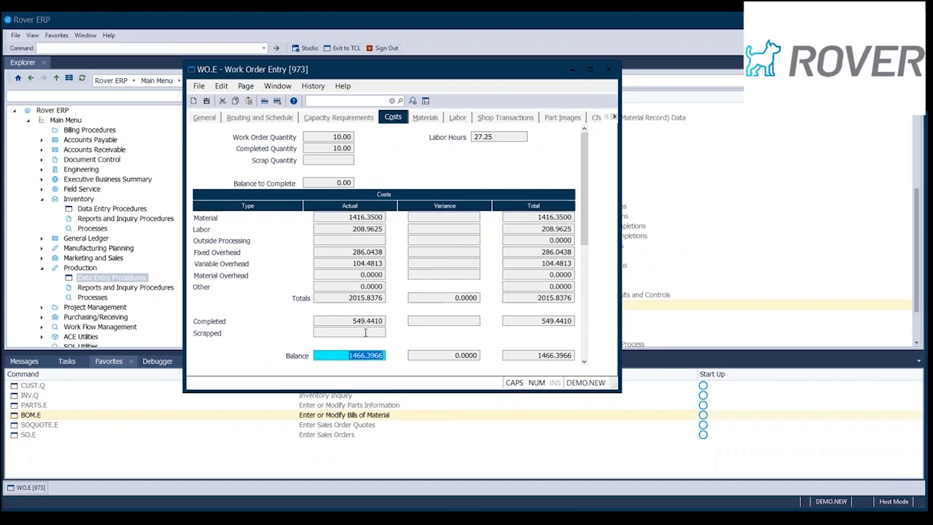
pyautogui.click(437, 228)
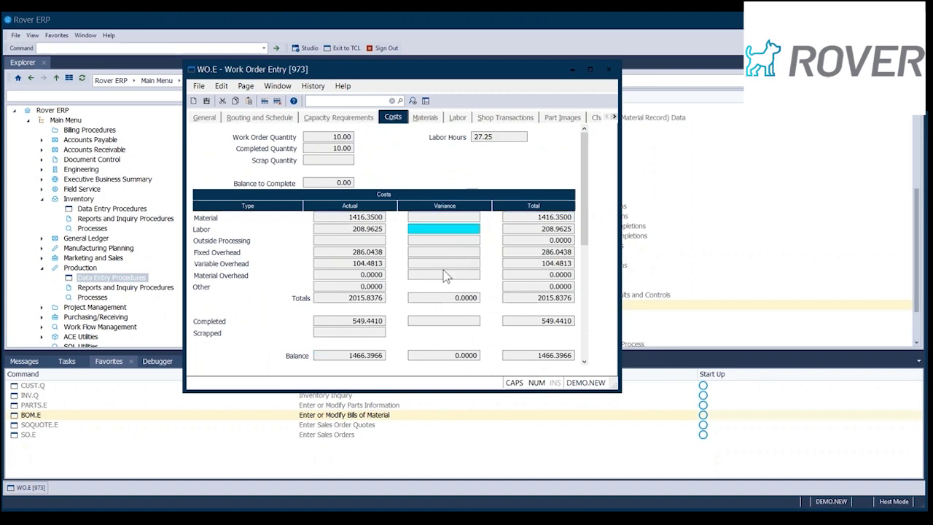
pyautogui.click(378, 355)
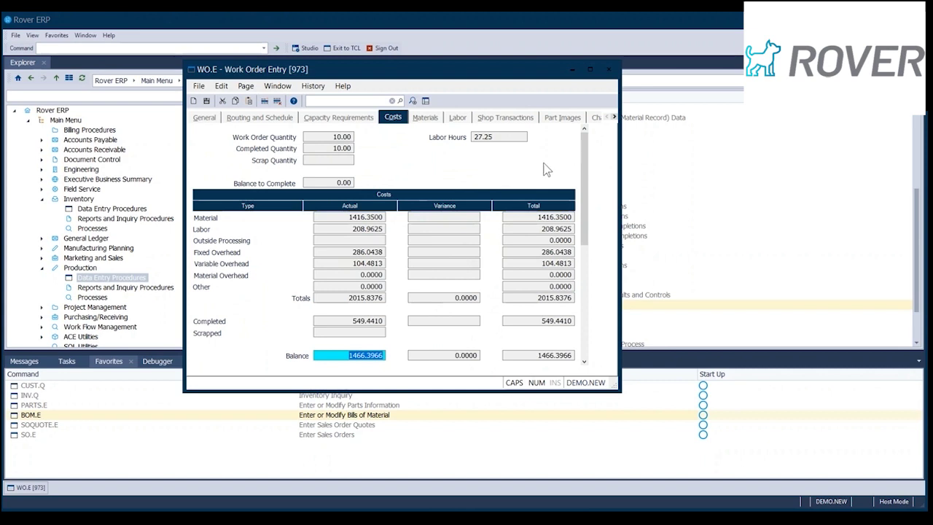
# Step: View the work order's shop transactions and its change history, examining the status change entry from 06-14-23
pyautogui.click(526, 119)
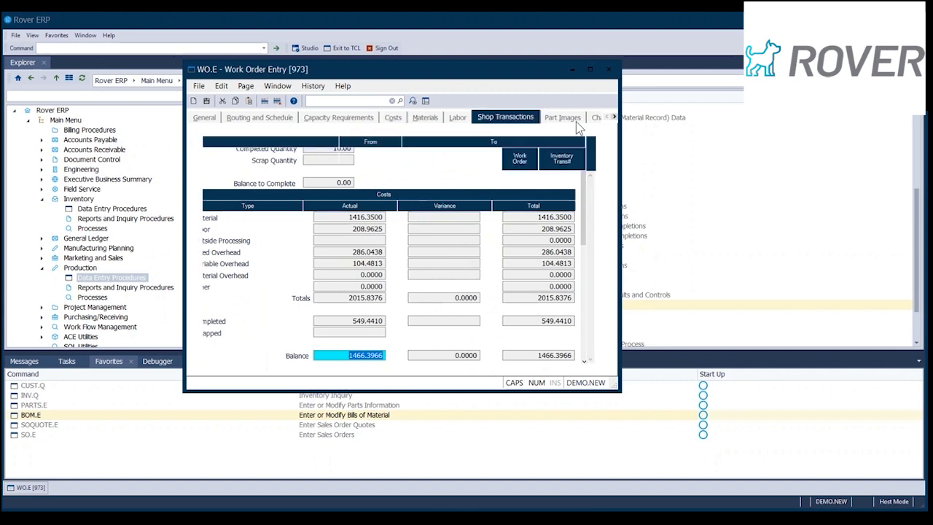
pyautogui.click(613, 117)
pyautogui.click(613, 116)
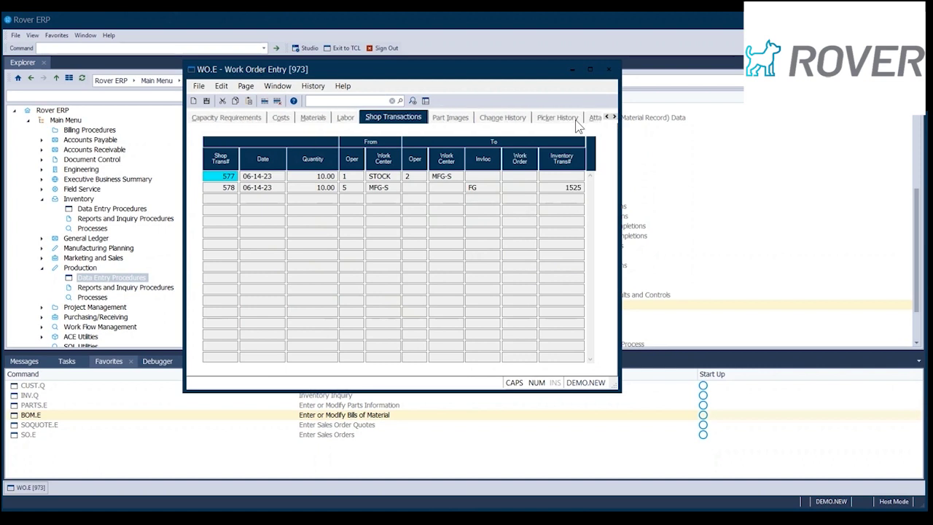
pyautogui.click(503, 118)
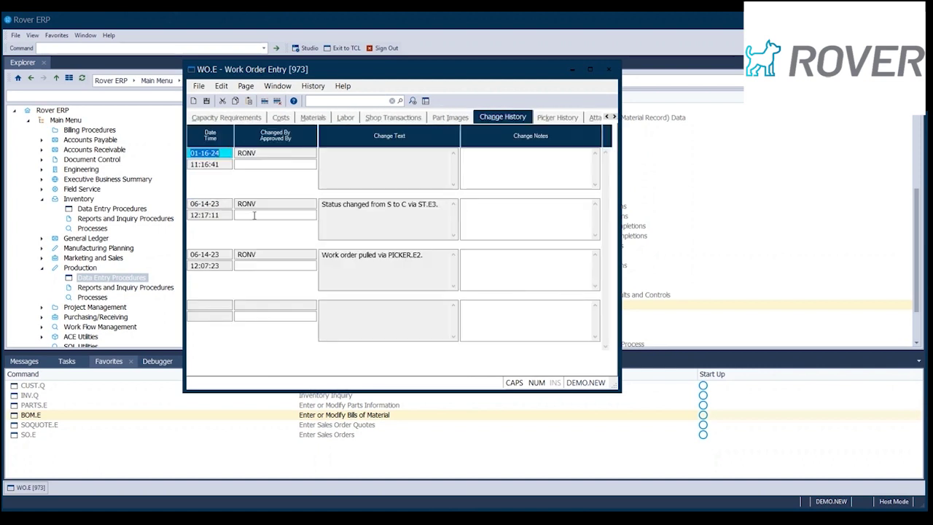
pyautogui.click(422, 220)
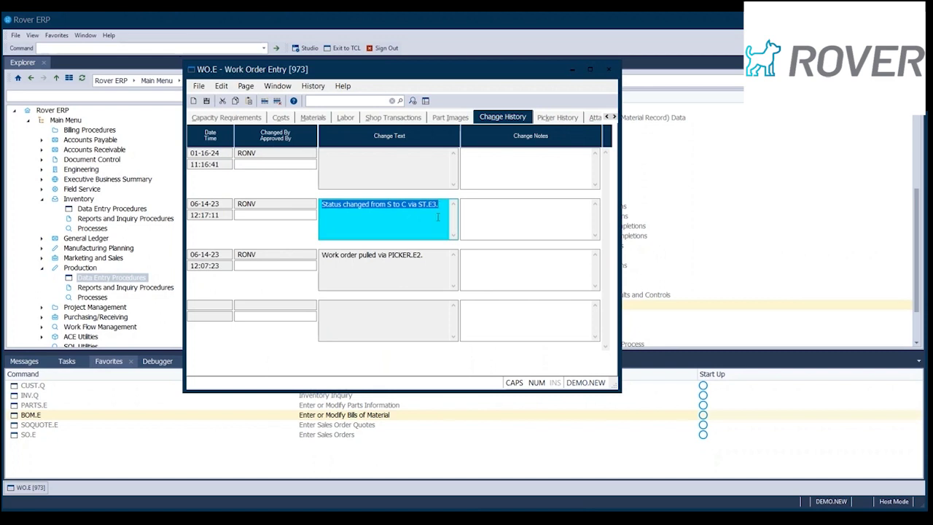
# Step: Examine the work order pulled entry in the change history, and view the work order's picker history
pyautogui.click(438, 260)
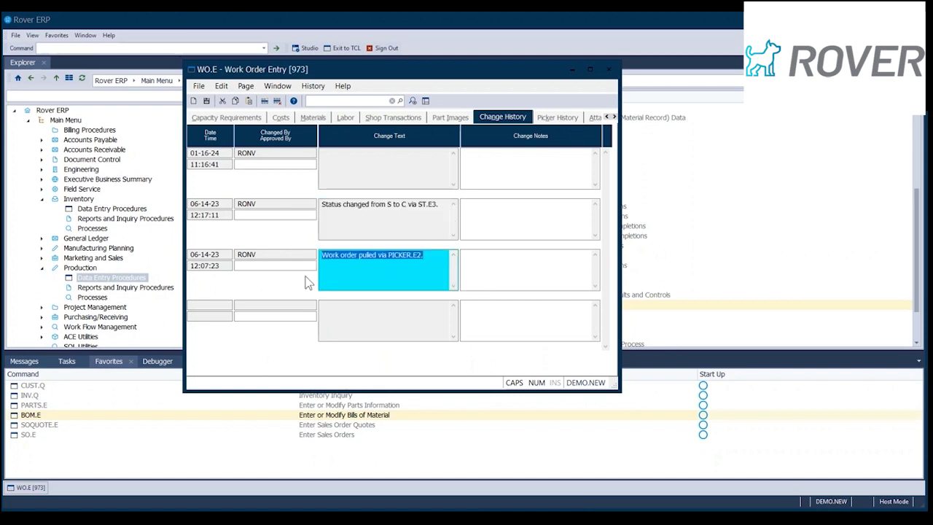
pyautogui.click(557, 118)
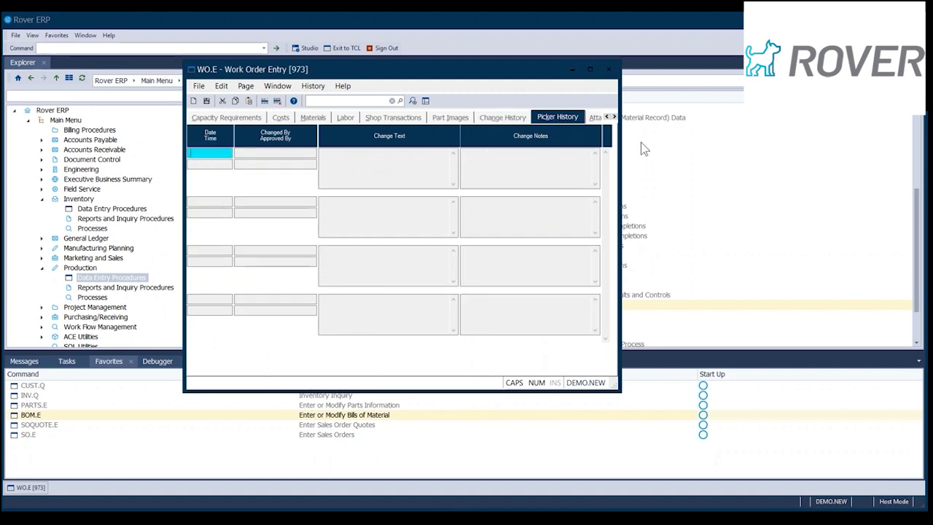
pyautogui.click(611, 117)
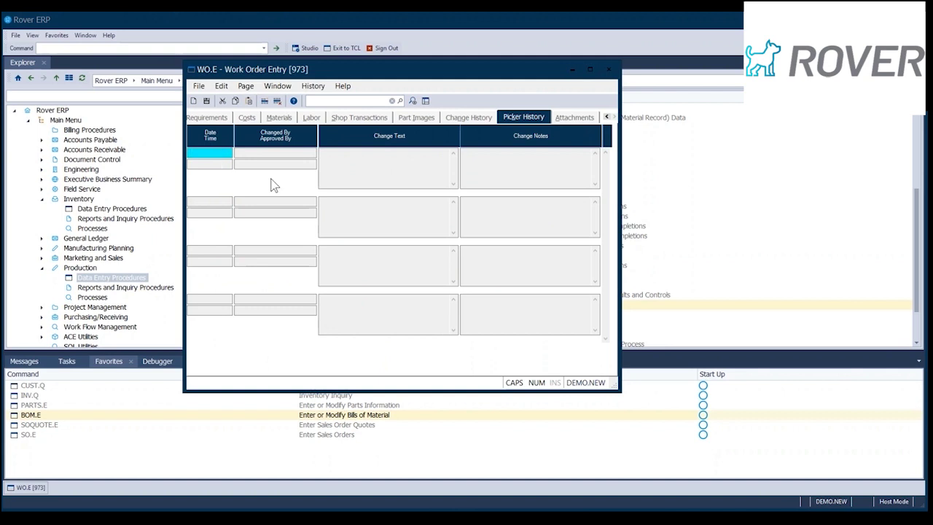
# Step: Return to the work order's general information and close the work order
pyautogui.click(606, 117)
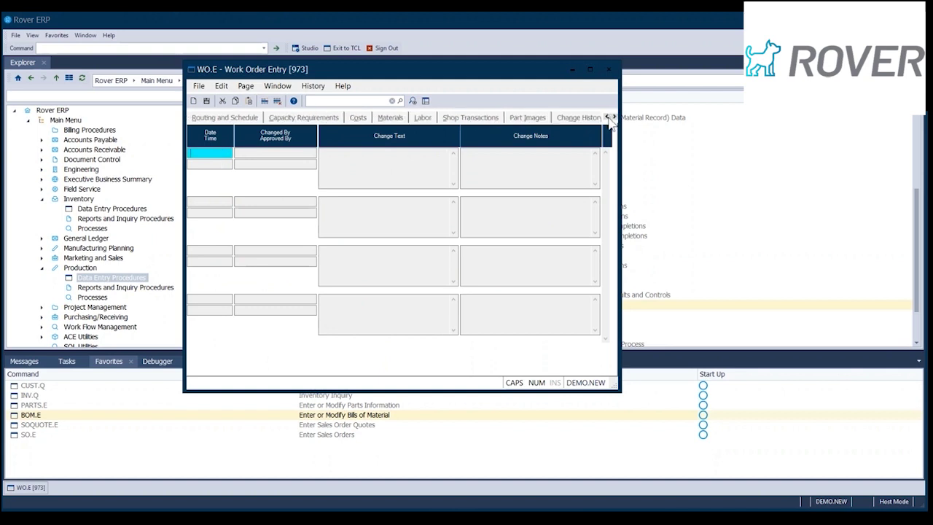
pyautogui.click(606, 117)
pyautogui.click(204, 118)
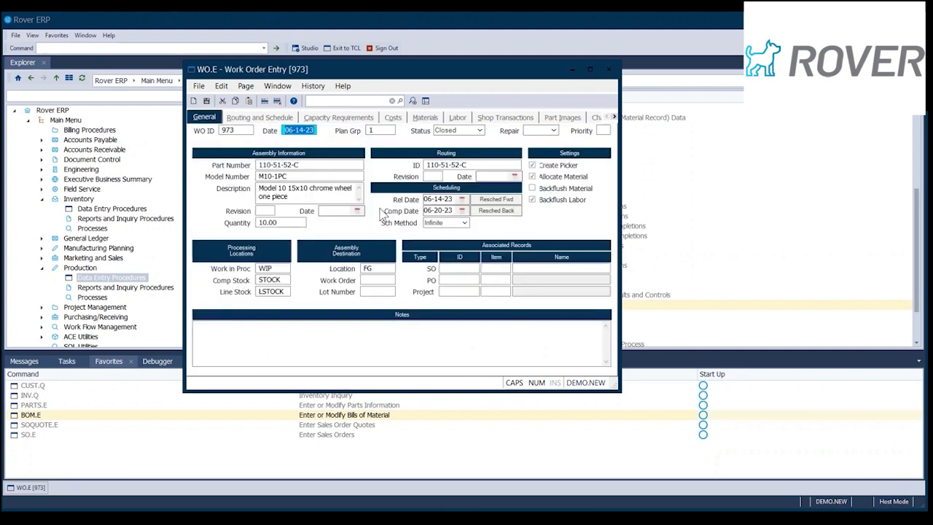
pyautogui.click(609, 70)
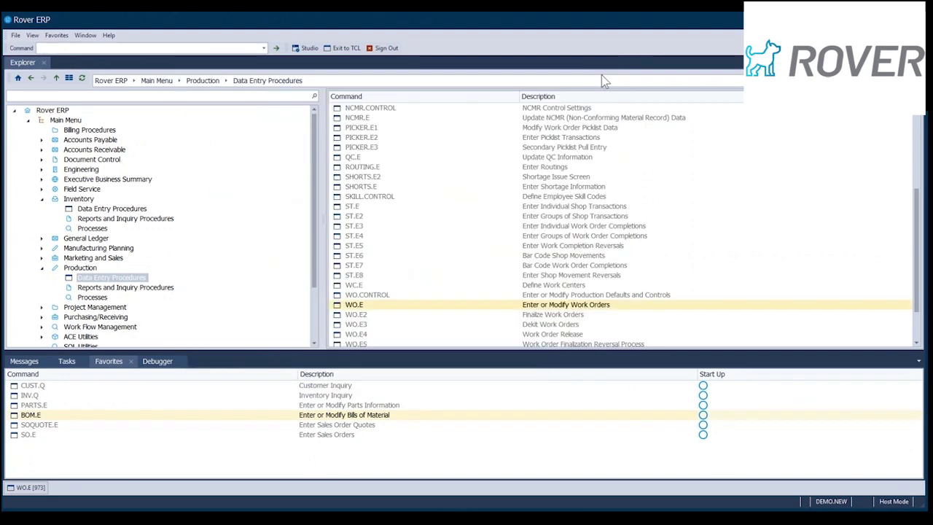
# Step: Open the Print Work Order Traveler report (WO.R1) from the Production reports and inquiry procedures
pyautogui.click(164, 288)
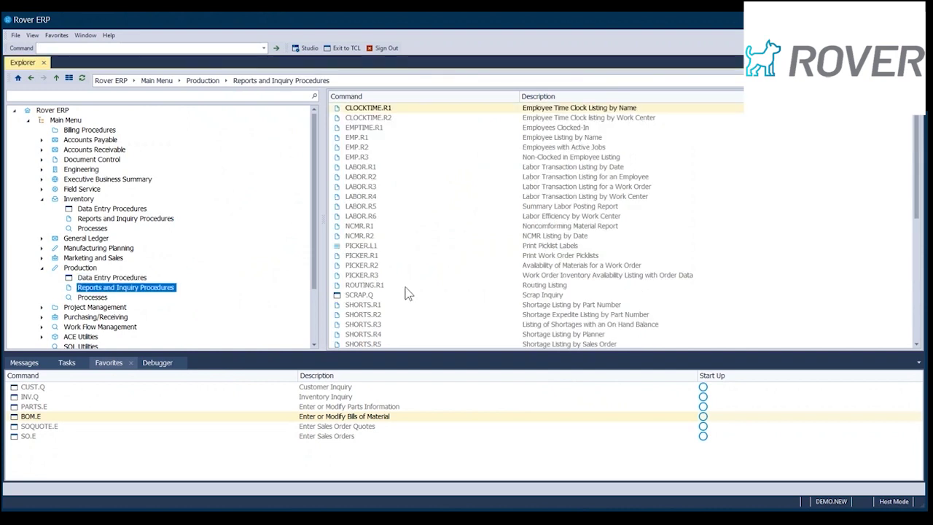
pyautogui.scroll(-2, 404, 292)
pyautogui.scroll(-1, 399, 292)
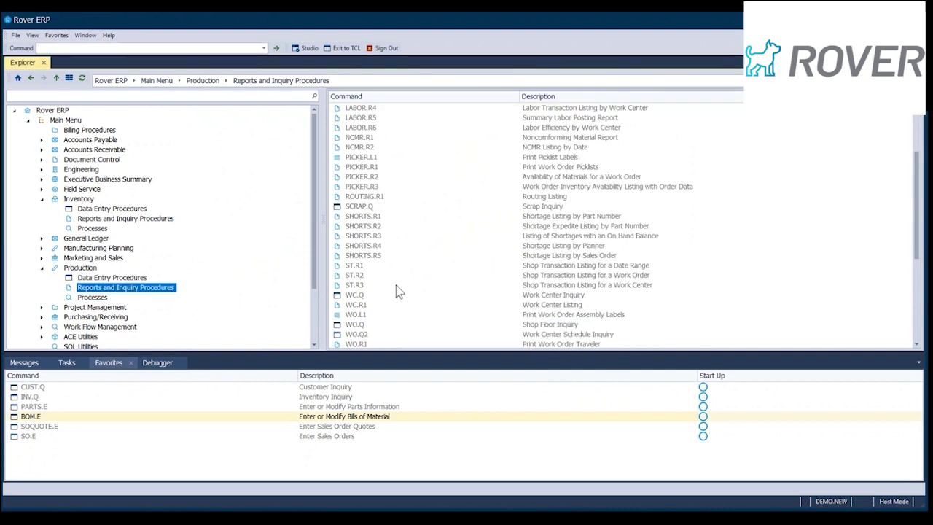
pyautogui.scroll(-2, 367, 328)
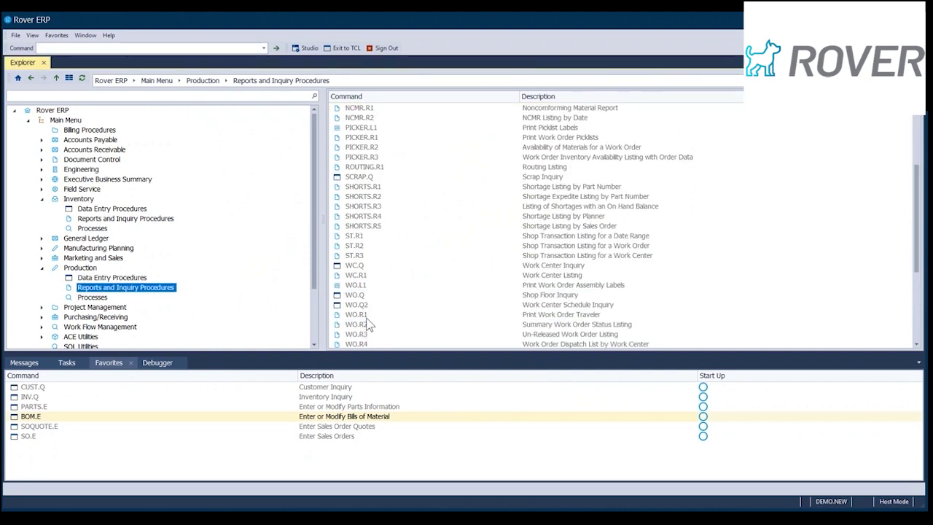
pyautogui.click(371, 287)
pyautogui.doubleClick(371, 287)
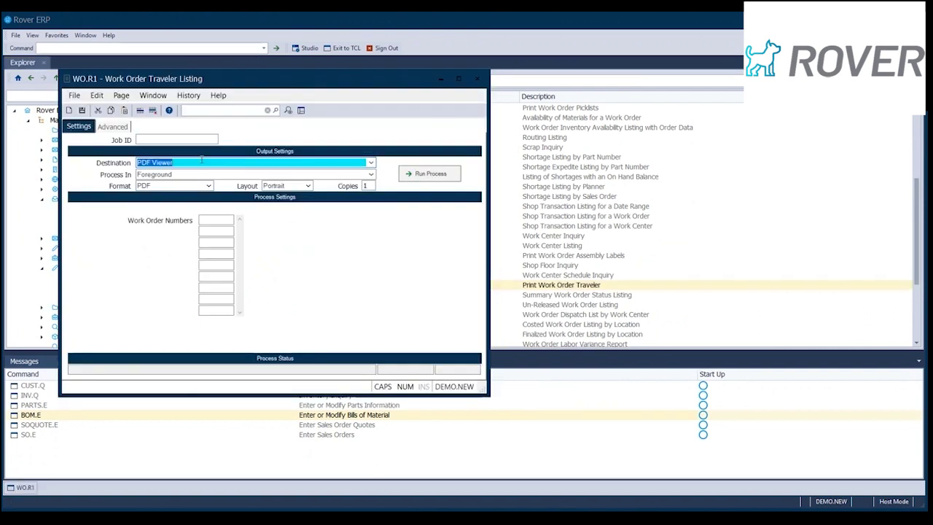
# Step: Enter the number of the work order just reviewed and generate its traveler in the PDF viewer
pyautogui.click(219, 219)
pyautogui.write('973')
pyautogui.press('Return')
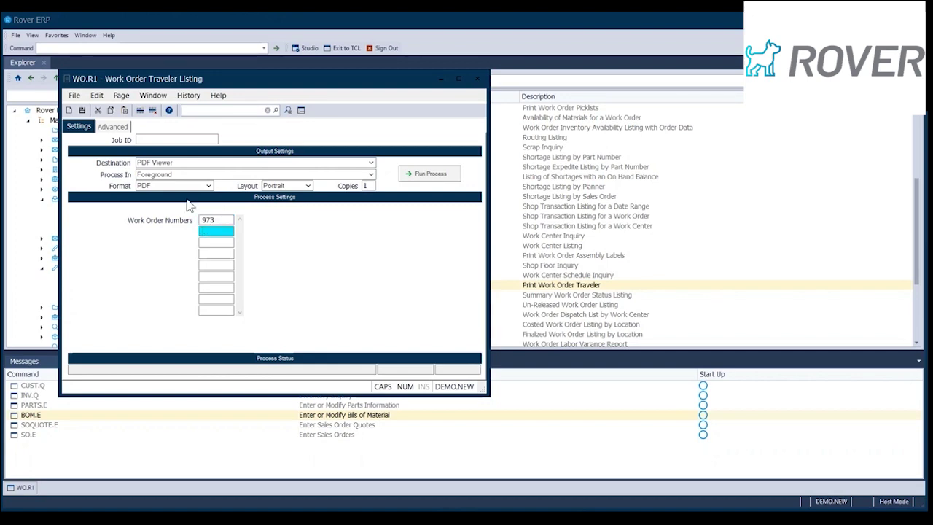
pyautogui.click(428, 173)
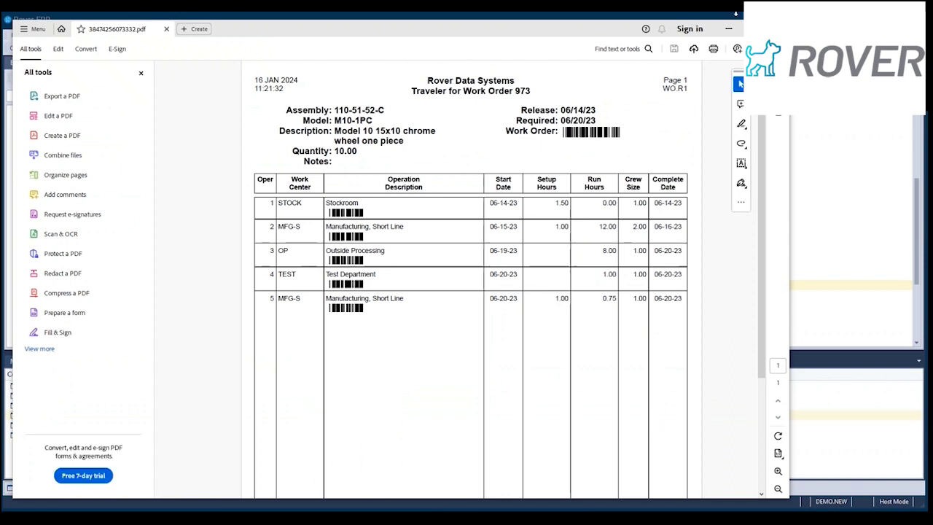
# Step: Examine the traveler's work order heading and barcode, and close the PDF and the traveler report form
pyautogui.doubleClick(521, 91)
pyautogui.click(561, 131)
pyautogui.tripleClick(561, 131)
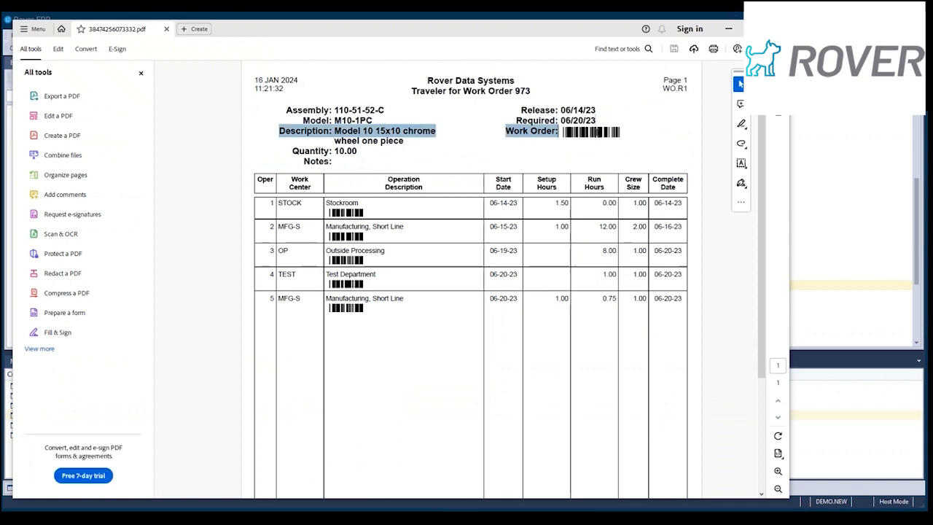
pyautogui.click(630, 134)
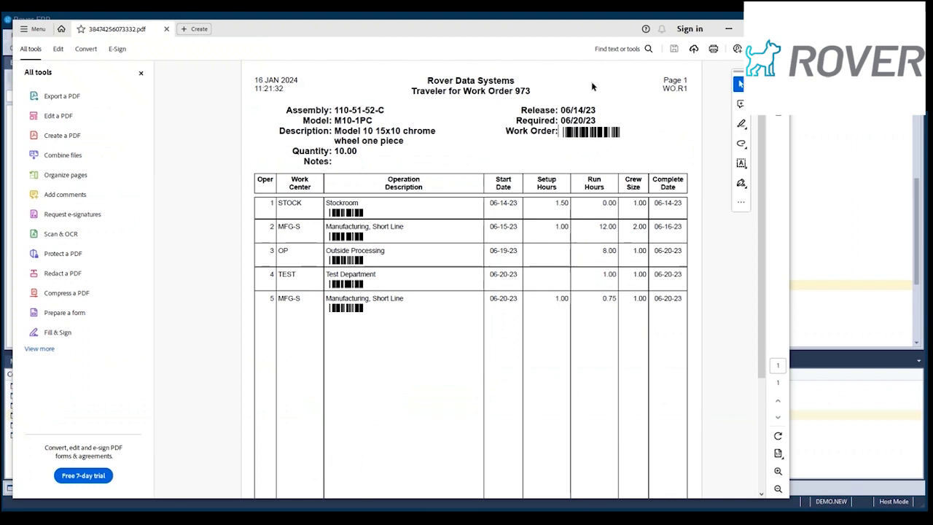
pyautogui.hotkey('alt', 'F4')
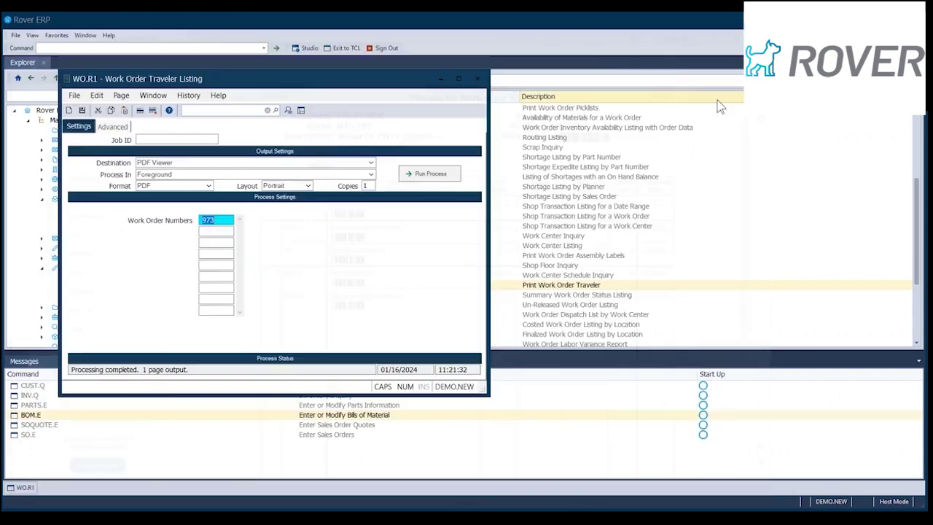
pyautogui.click(477, 79)
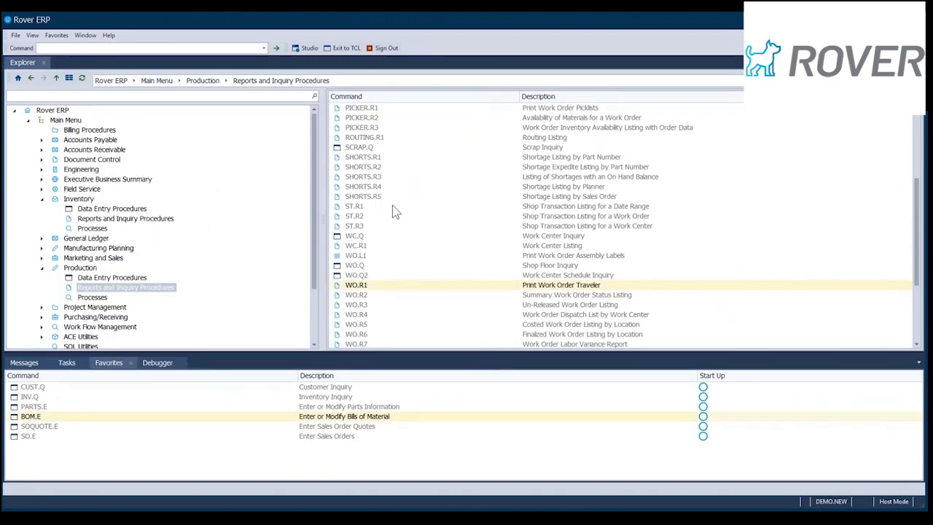
# Step: Open the Print Work Order Picklists report (PICKER.R1) and enter the same work order number
pyautogui.scroll(2, 392, 210)
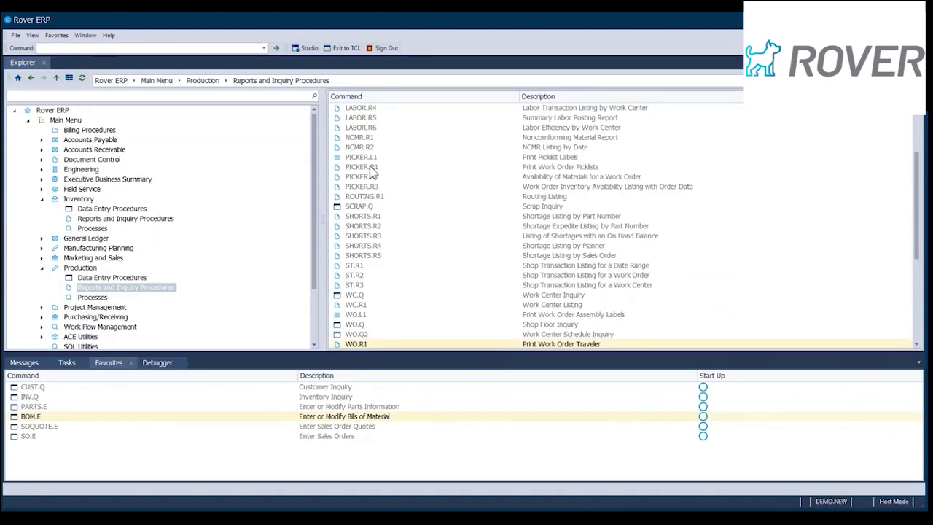
pyautogui.doubleClick(372, 168)
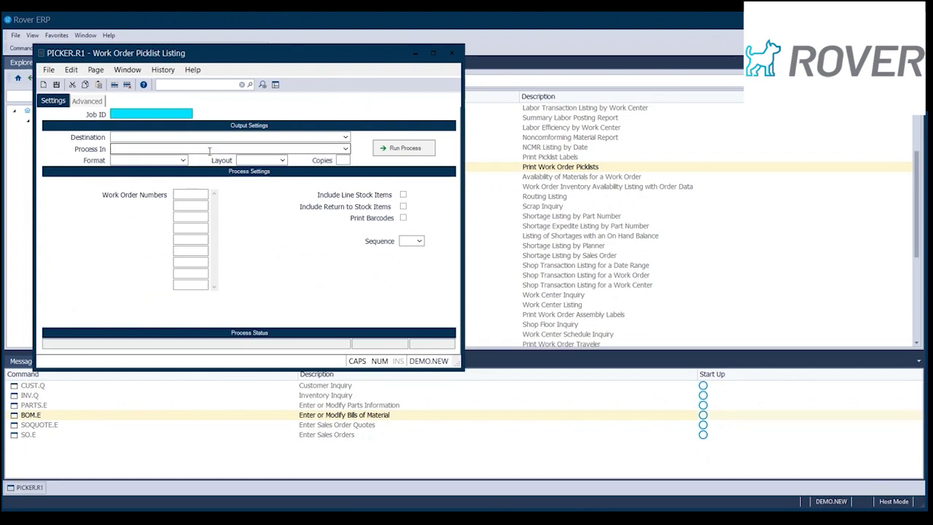
pyautogui.click(197, 195)
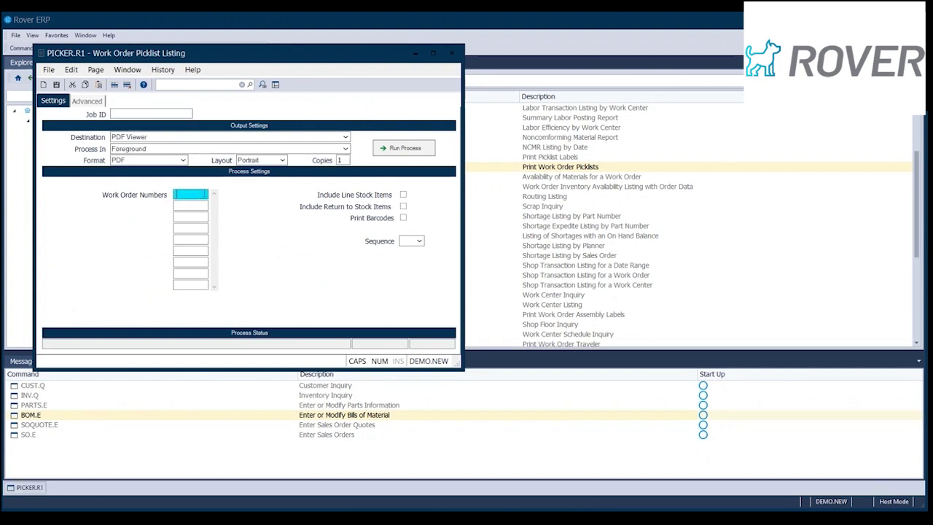
pyautogui.write('973')
pyautogui.press('Return')
# Step: Turn on Print Barcodes, look over the sequence options and run the picklist report
pyautogui.click(403, 218)
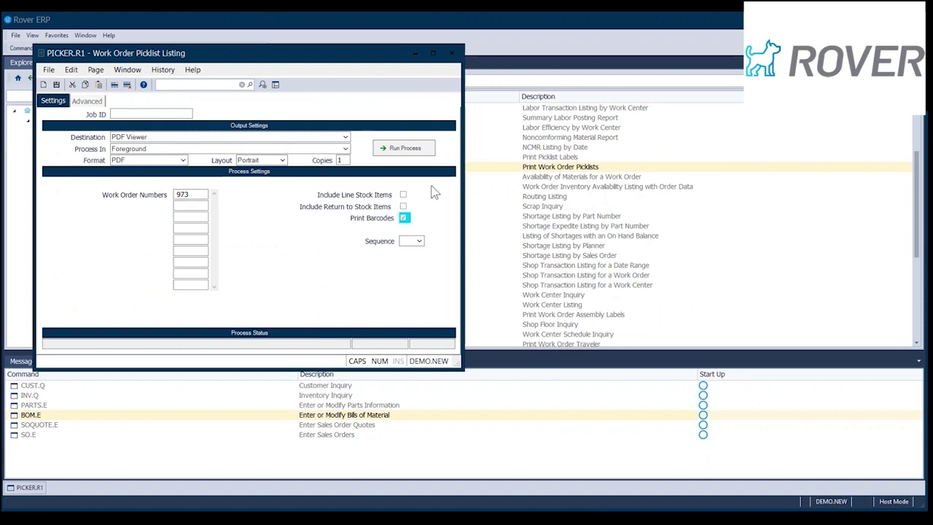
pyautogui.click(419, 242)
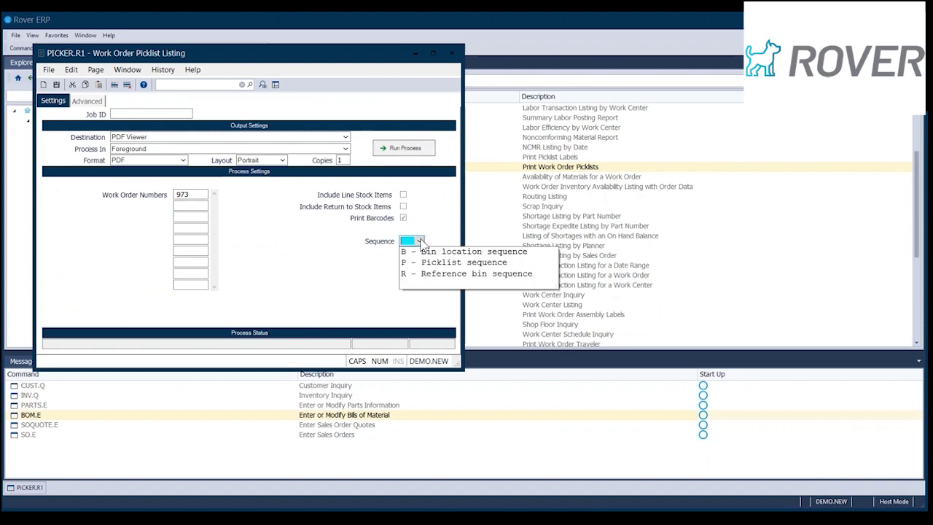
pyautogui.click(462, 252)
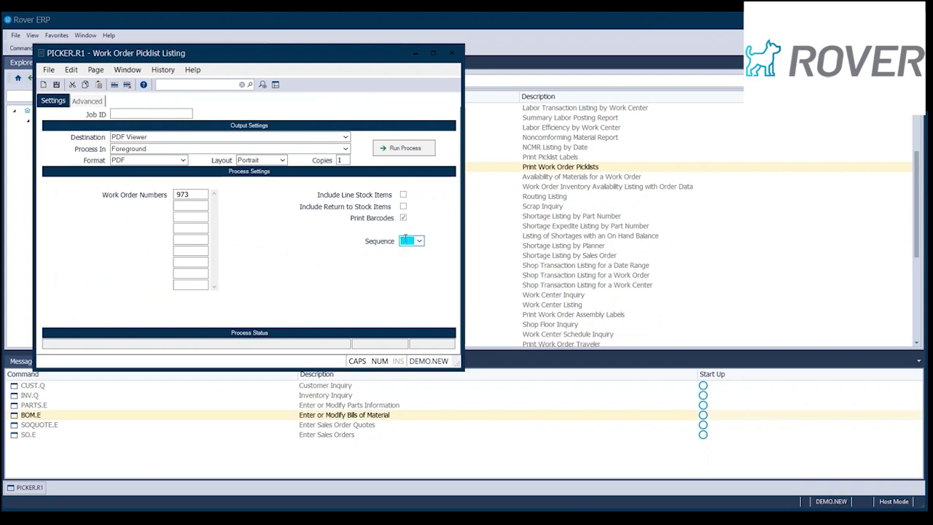
pyautogui.click(391, 149)
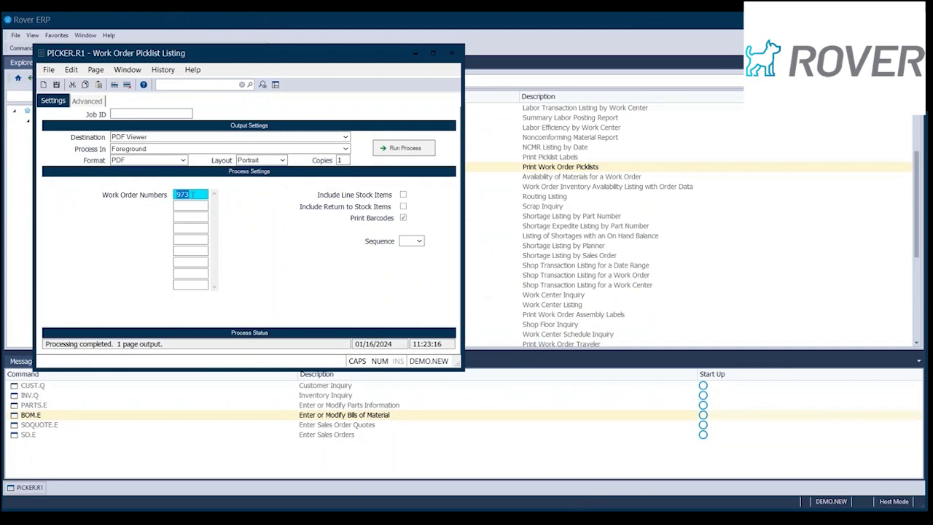
# Step: Open the picklist's work order in Work Order Entry (WO.E) and examine its Backflush Material and Backflush Labor settings
pyautogui.rightClick(191, 194)
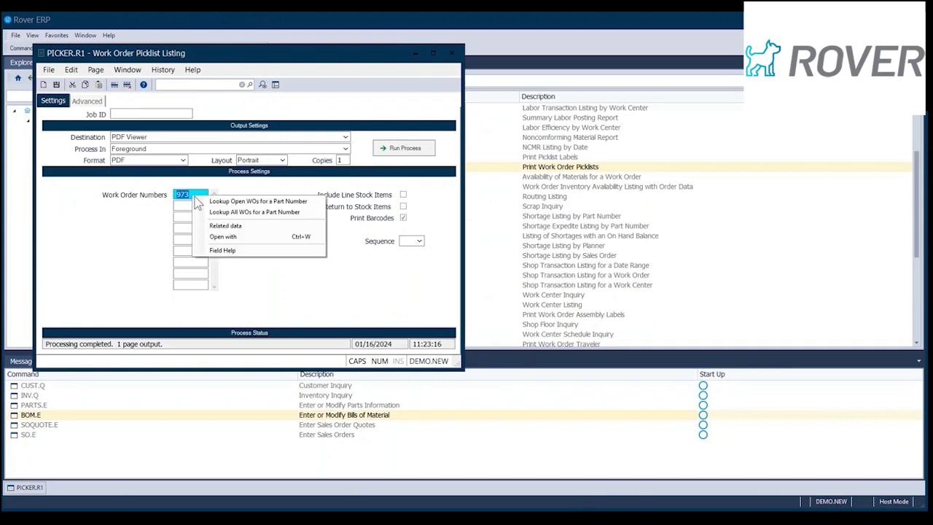
pyautogui.click(223, 236)
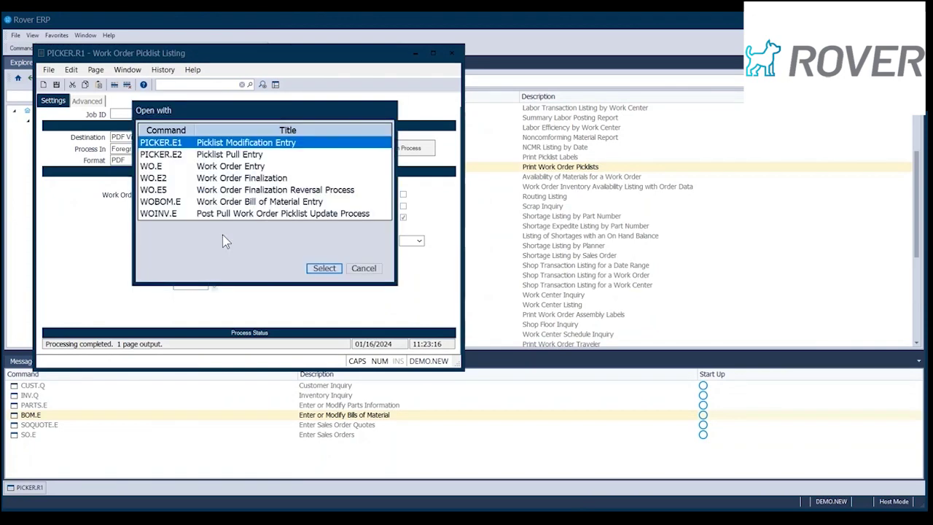
pyautogui.doubleClick(173, 166)
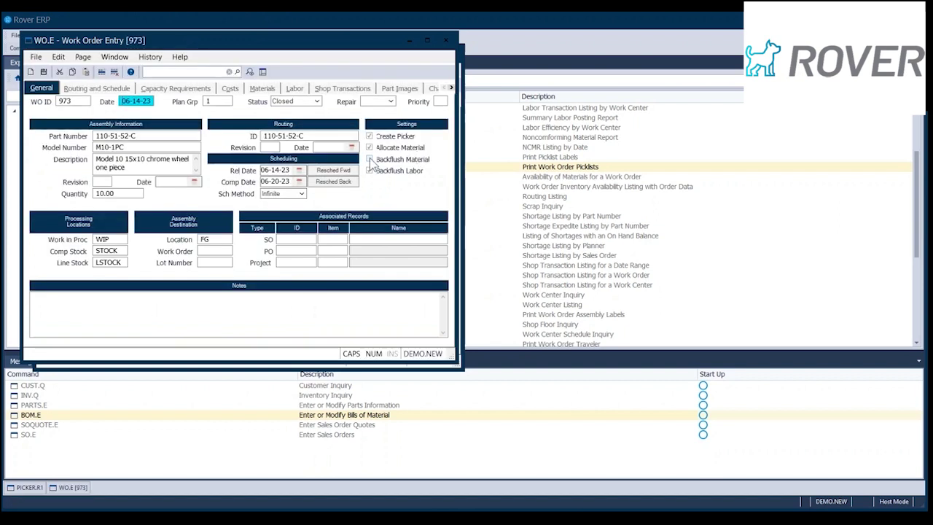
pyautogui.click(369, 159)
pyautogui.click(370, 161)
pyautogui.click(369, 171)
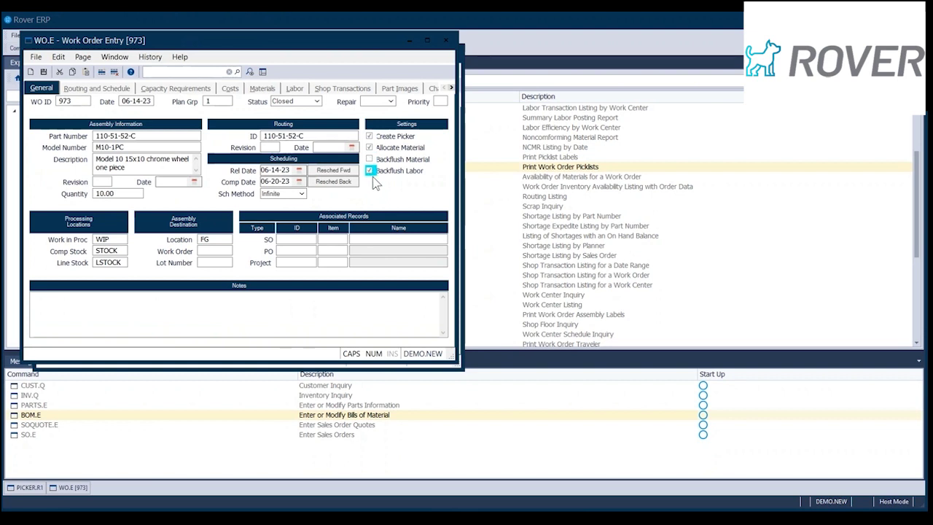
pyautogui.click(370, 170)
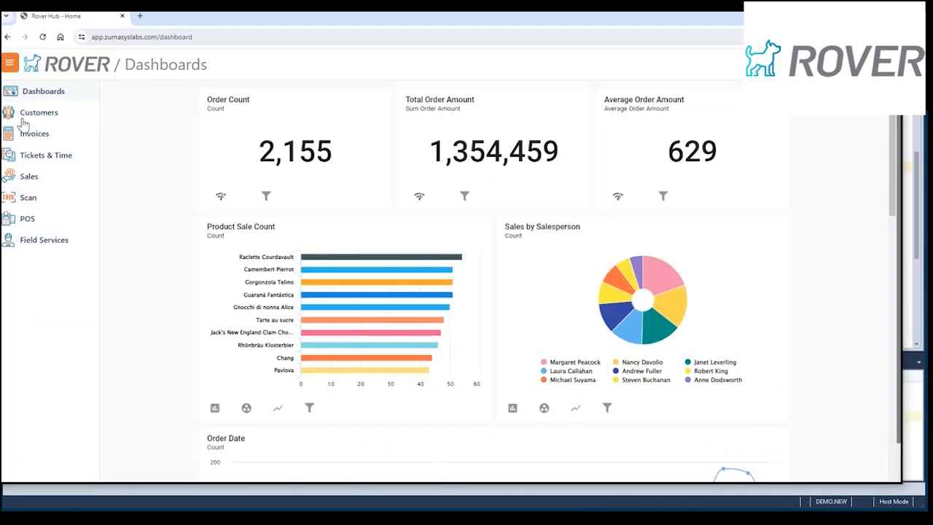
# Step: Review the Rover Hub dashboard's order totals and its product sales, salesperson and order date charts
pyautogui.scroll(-1, 575, 239)
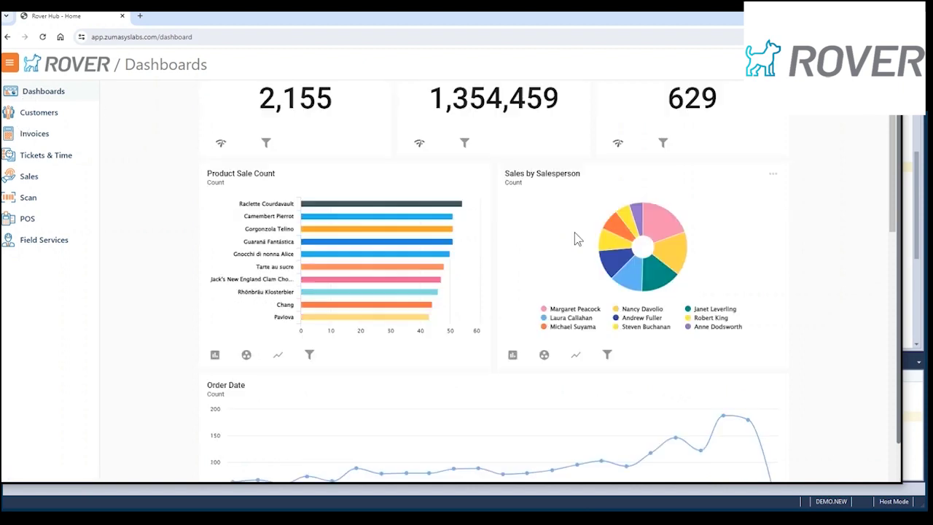
pyautogui.scroll(-2, 565, 249)
pyautogui.scroll(-2, 545, 263)
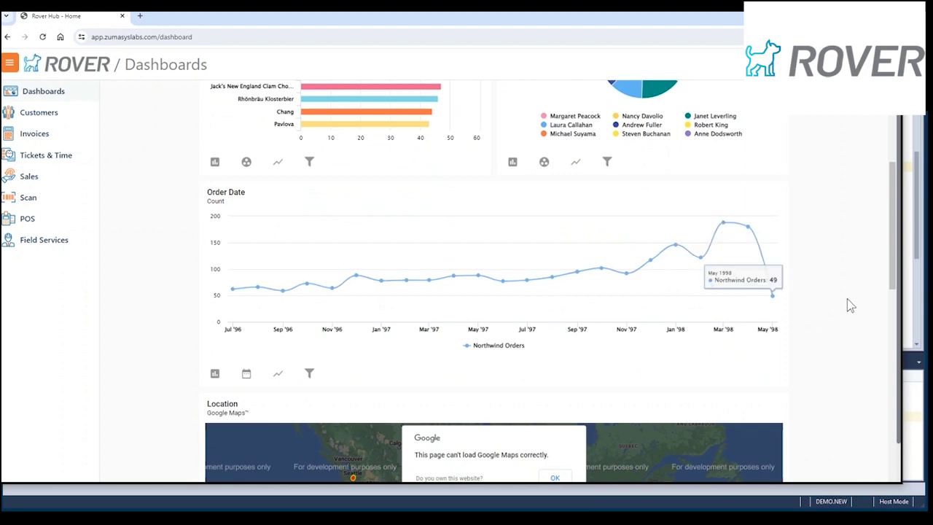
pyautogui.scroll(3, 845, 299)
pyautogui.scroll(2, 845, 295)
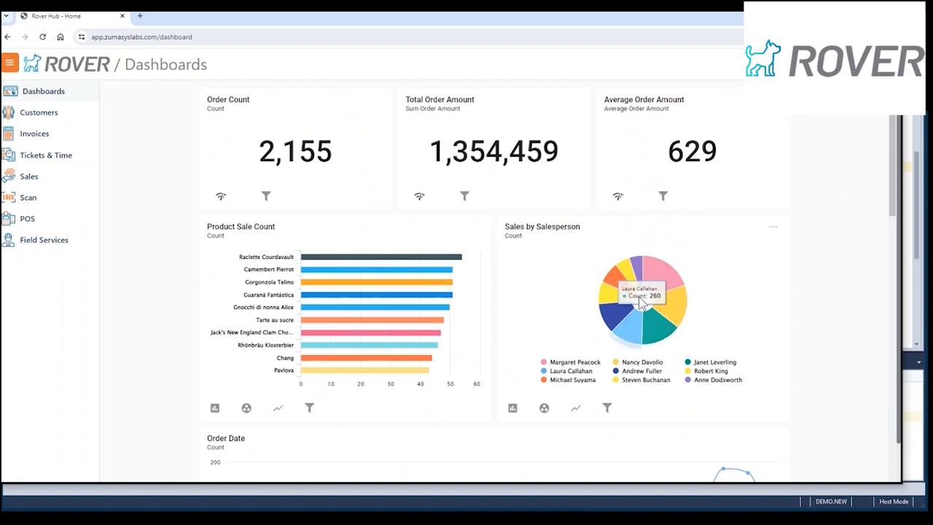
# Step: View the order records behind the Raclette Courdavault bar in the Product Sale Count chart, and close them
pyautogui.click(350, 261)
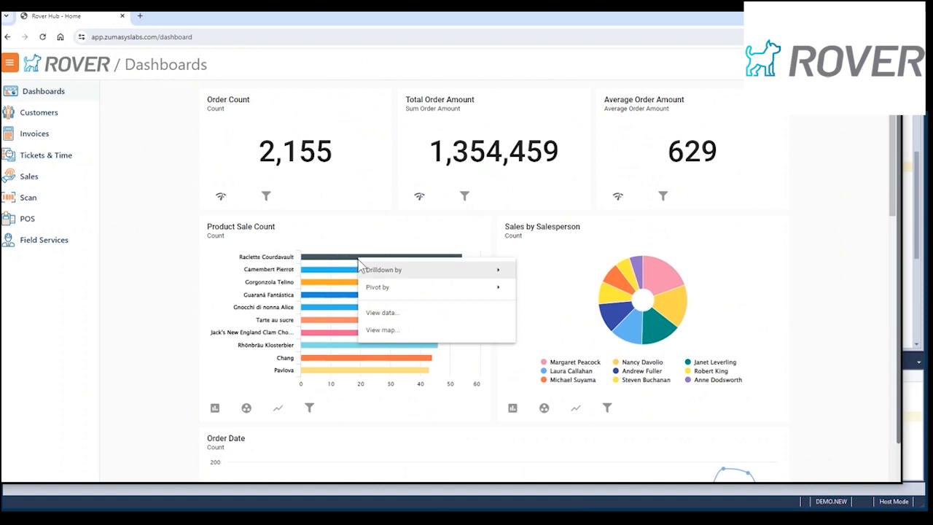
pyautogui.click(382, 313)
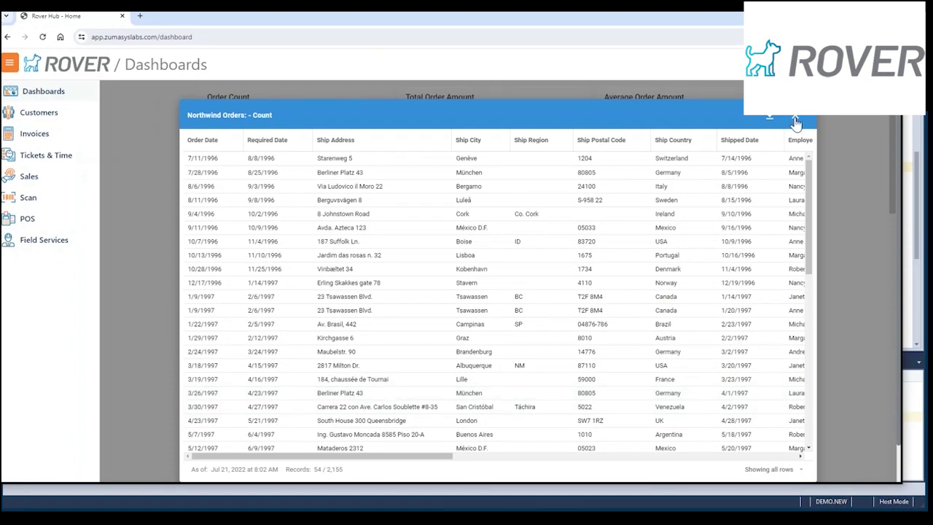
pyautogui.click(797, 121)
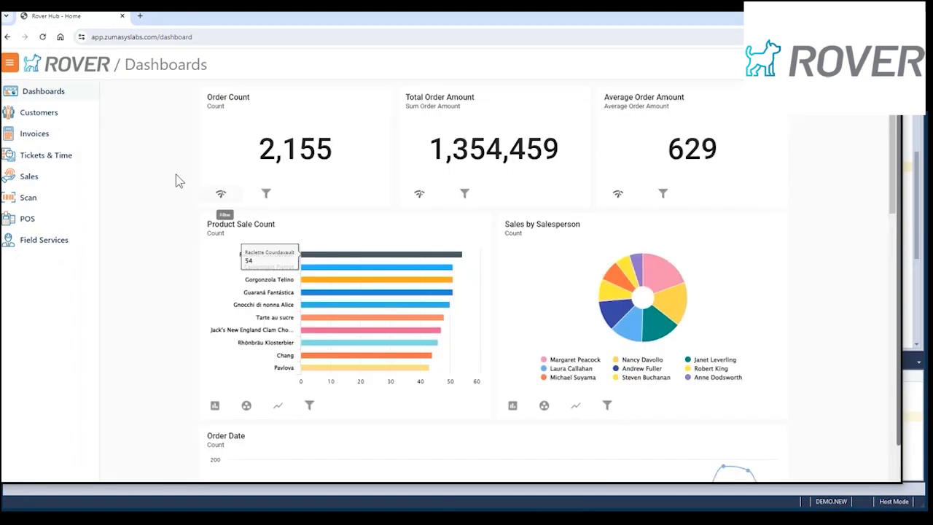
# Step: Open the Evans Supplies record from the recently viewed customers
pyautogui.click(52, 116)
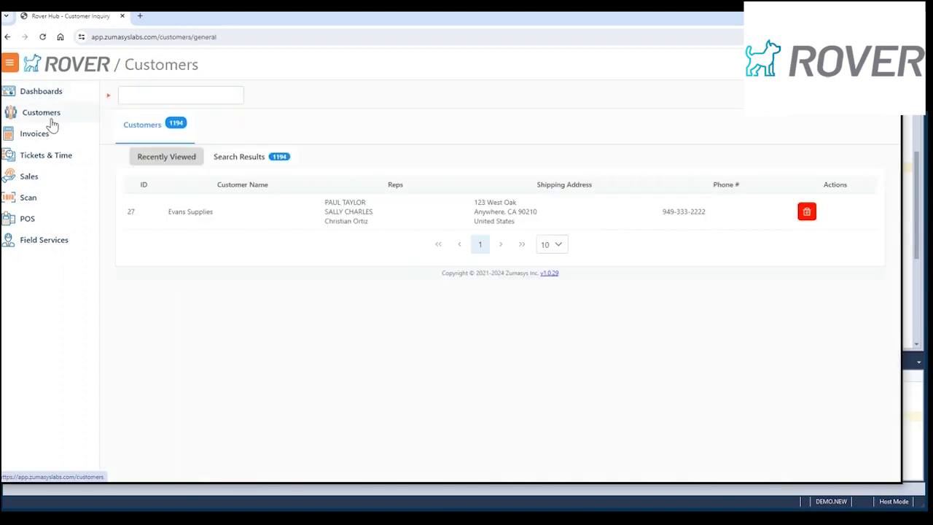
pyautogui.click(134, 219)
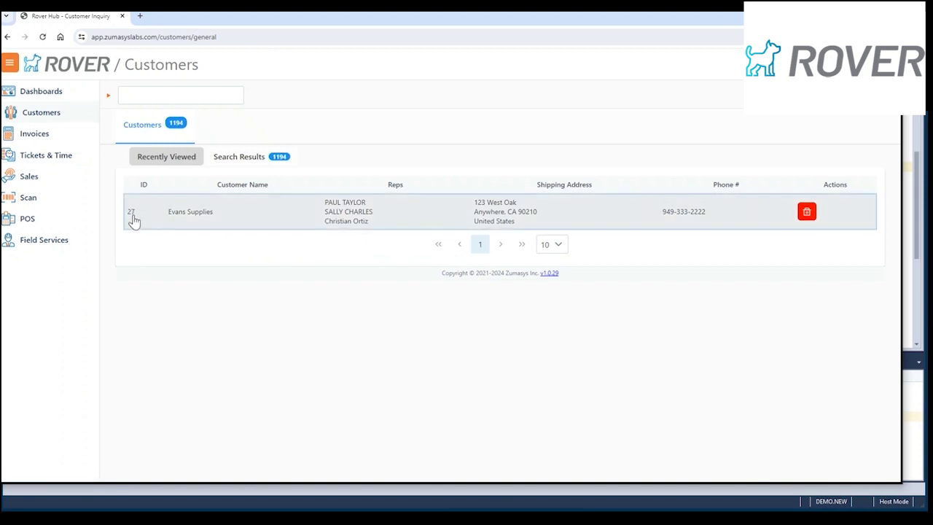
pyautogui.click(153, 91)
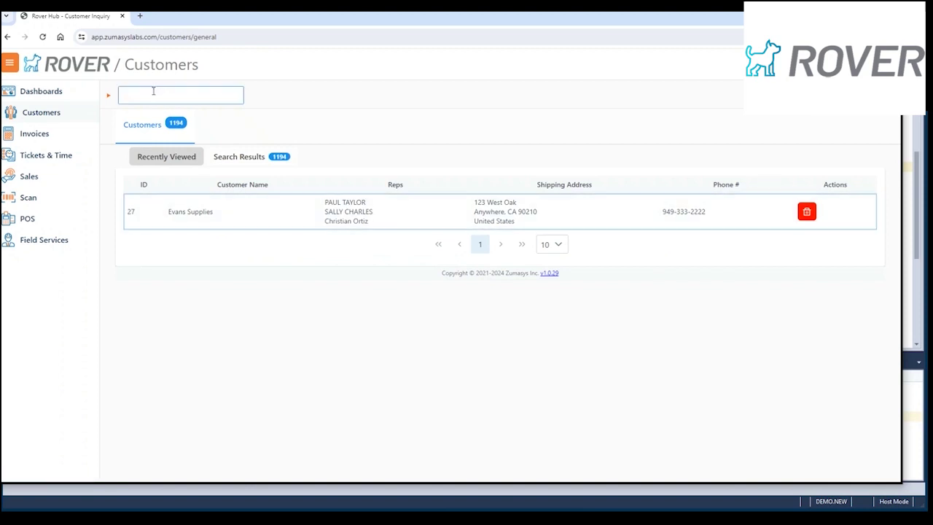
pyautogui.doubleClick(138, 211)
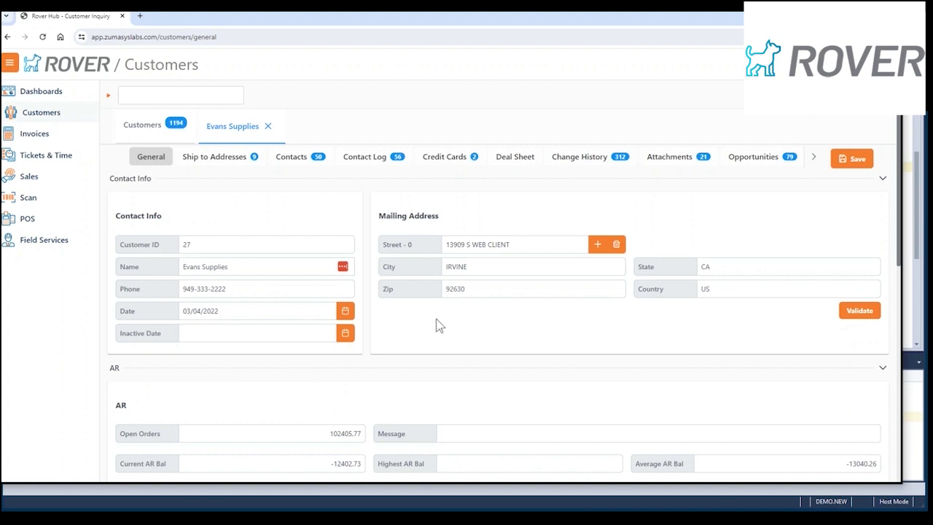
# Step: Review the customer's General information, including contact details, AR balances, credit settings, pricing, shipping, representatives and notes
pyautogui.scroll(-2, 437, 327)
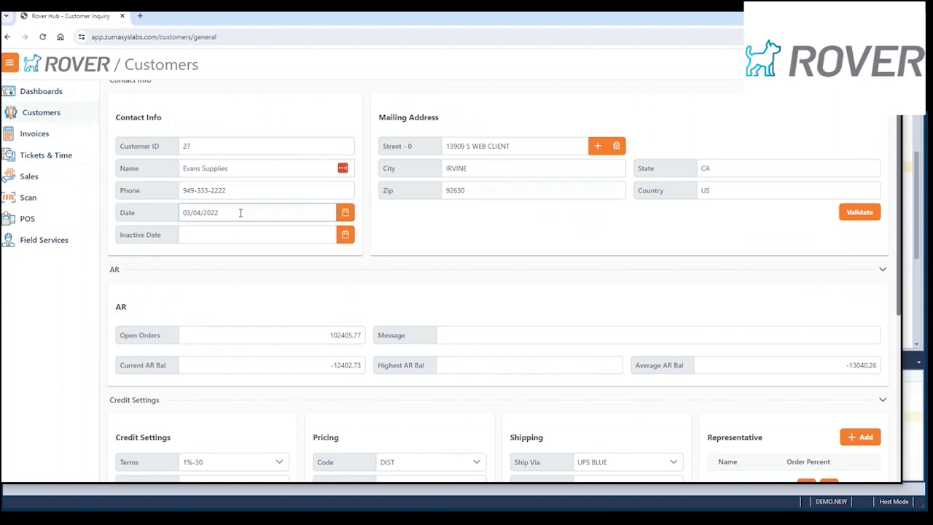
pyautogui.scroll(-3, 454, 282)
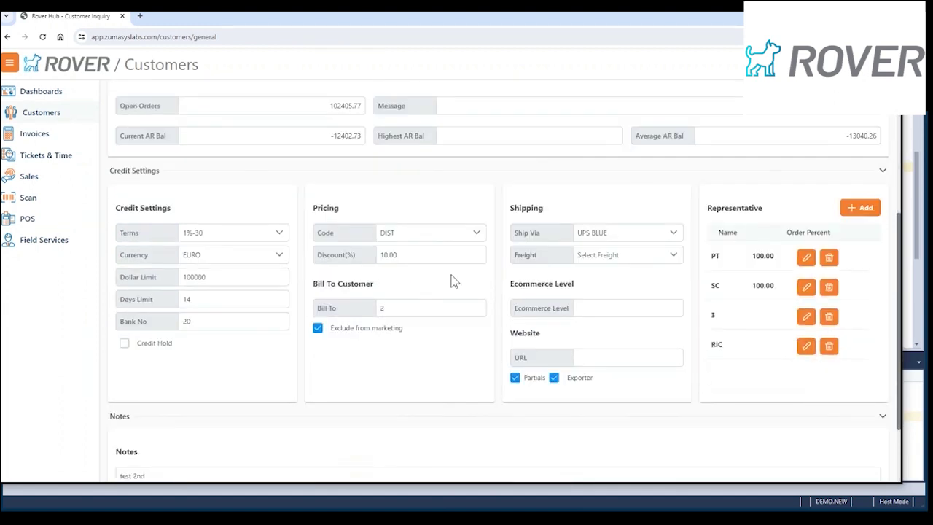
pyautogui.scroll(-1, 437, 277)
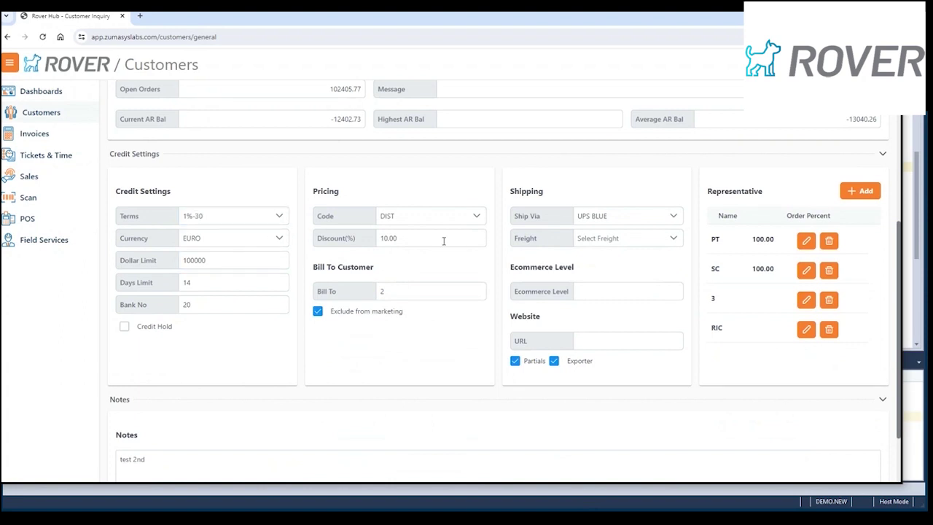
pyautogui.scroll(-2, 667, 274)
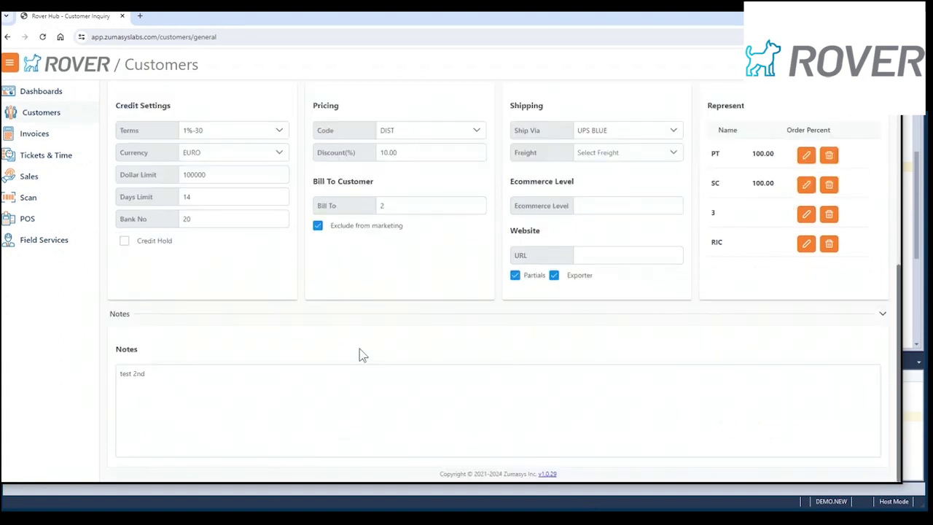
pyautogui.scroll(1, 313, 342)
pyautogui.scroll(5, 247, 291)
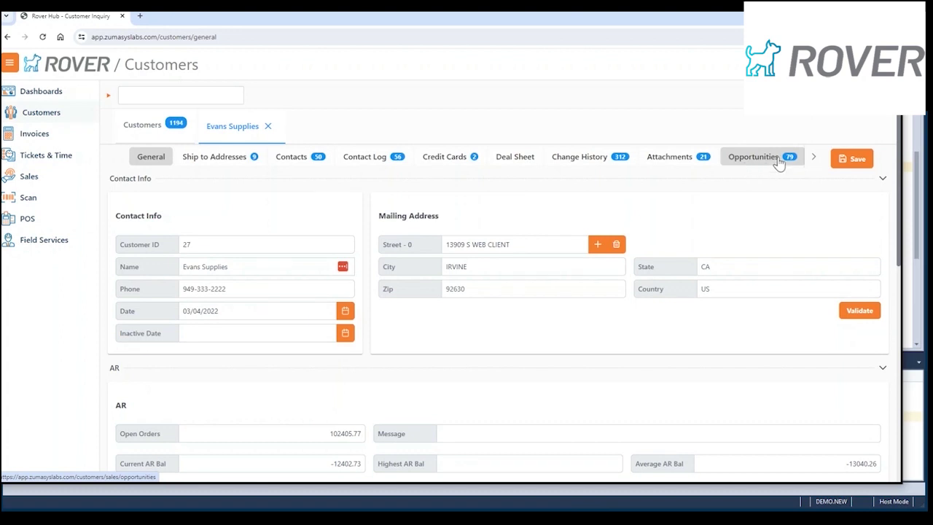
# Step: Look through the remaining record categories for Evans Supplies and view its list of quotes
pyautogui.click(813, 158)
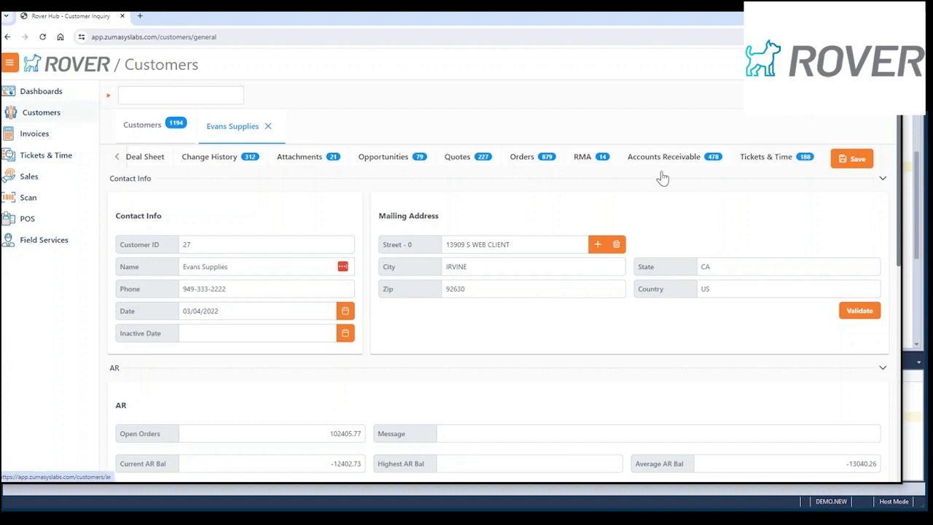
pyautogui.click(457, 161)
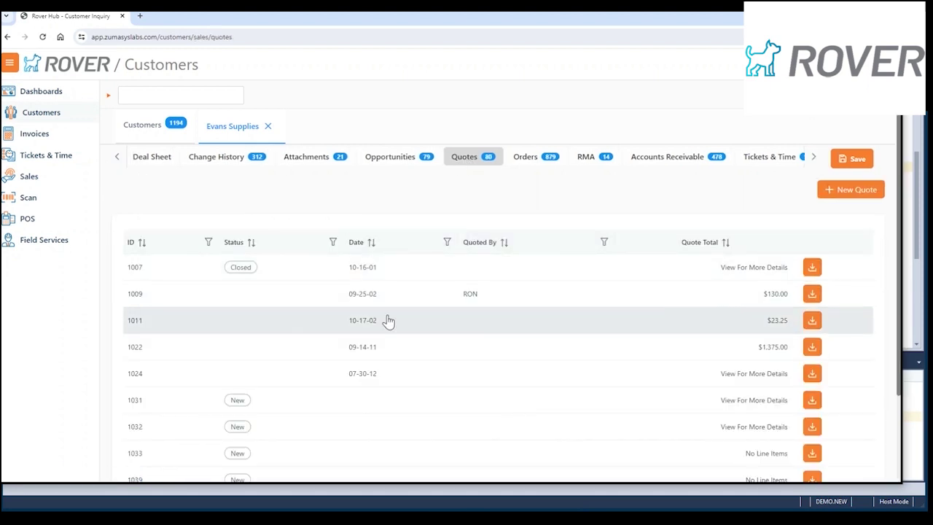
pyautogui.scroll(-1, 373, 318)
pyautogui.scroll(1, 372, 319)
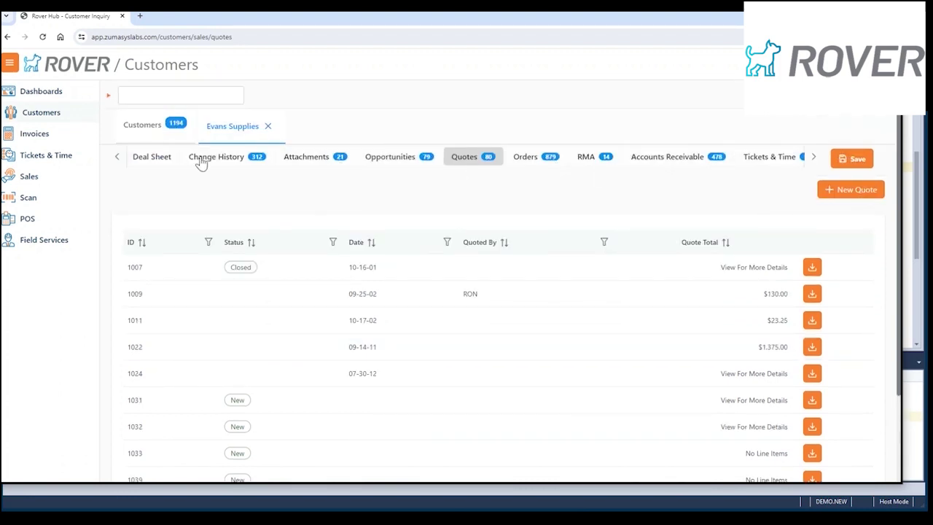
# Step: Open the sales opportunities and show them as a card board grouped by status
pyautogui.click(30, 180)
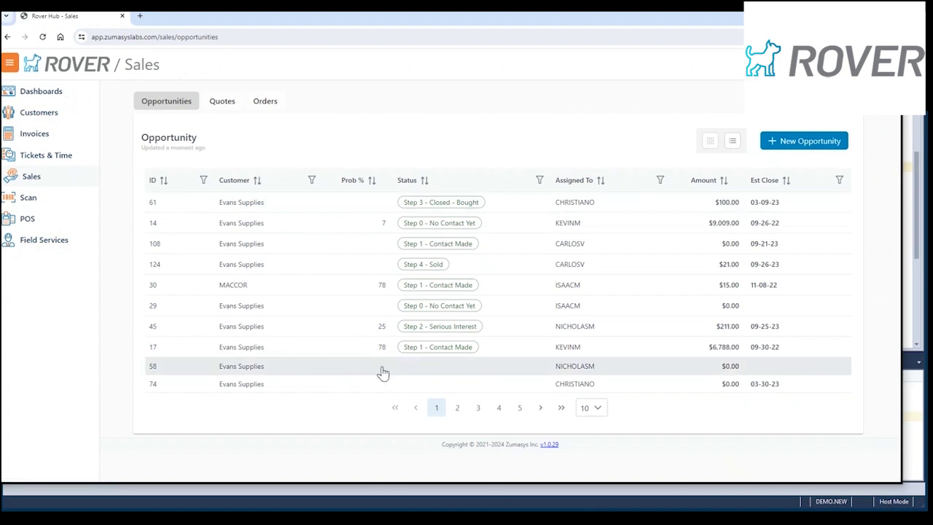
pyautogui.click(711, 142)
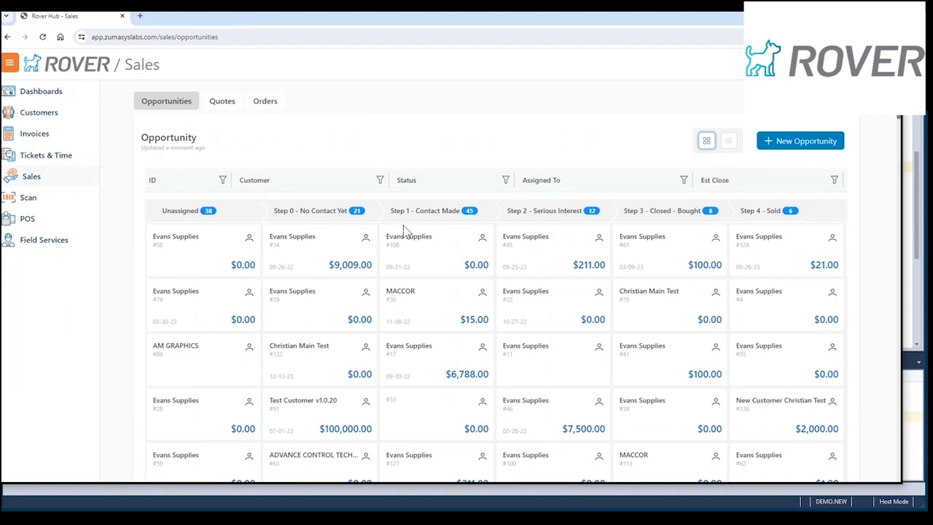
pyautogui.moveTo(403, 225); pyautogui.dragTo(410, 244)
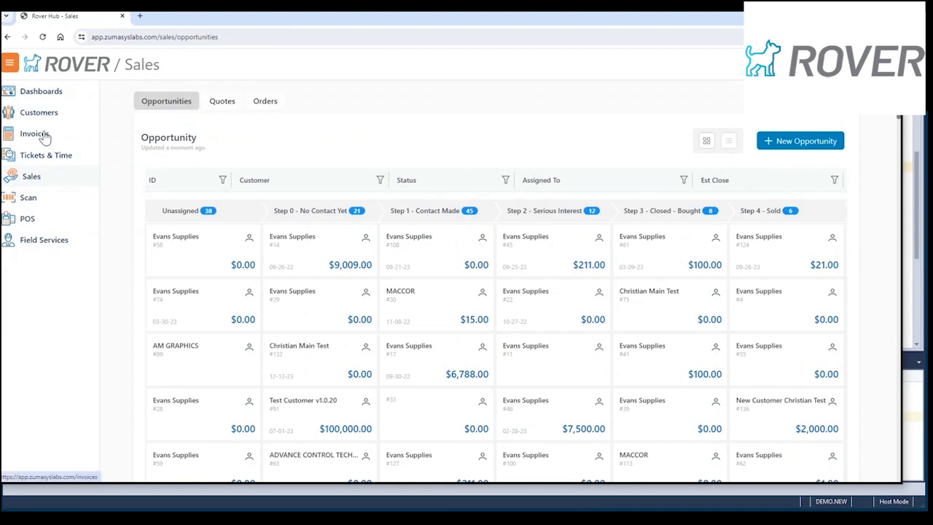
# Step: Review the outstanding invoices and their Click to Pay options
pyautogui.click(45, 137)
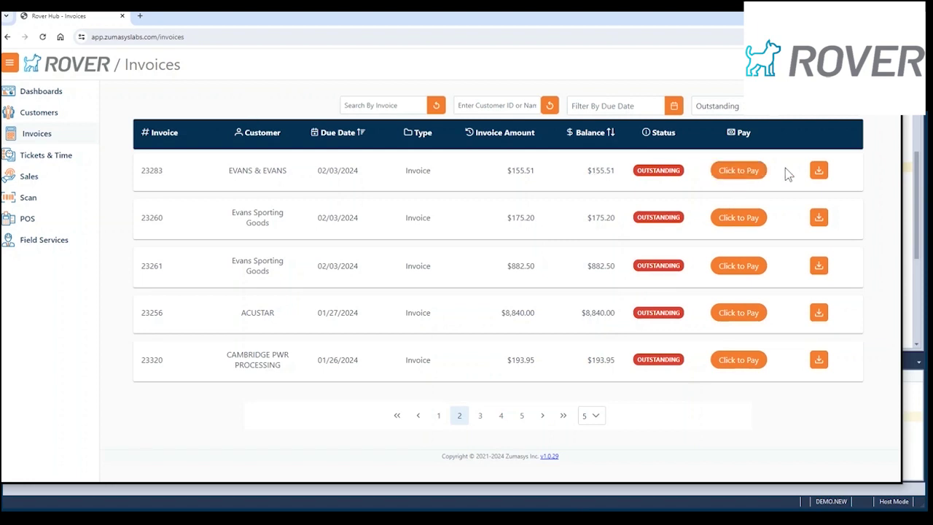
pyautogui.click(760, 179)
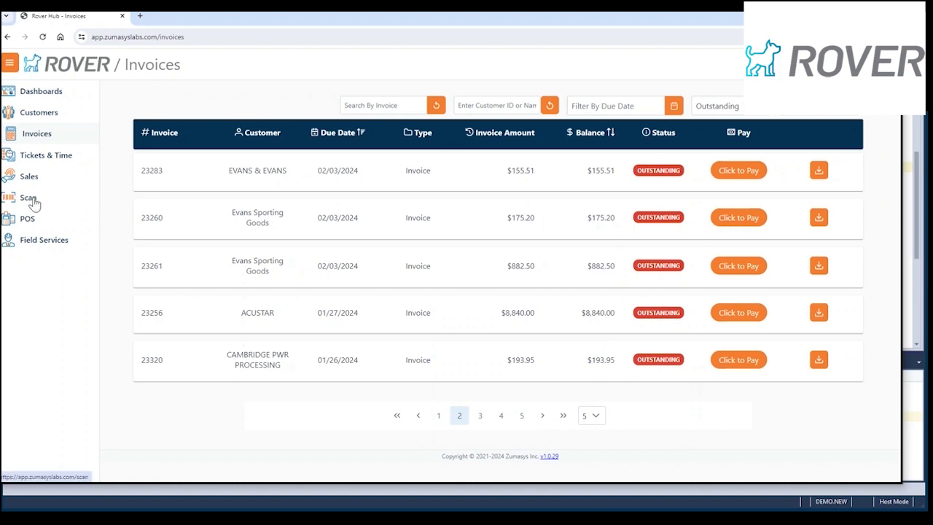
# Step: Open the Scan module in a narrowed browser window and run an Inventory Check on part 110-51-52-C
pyautogui.click(33, 202)
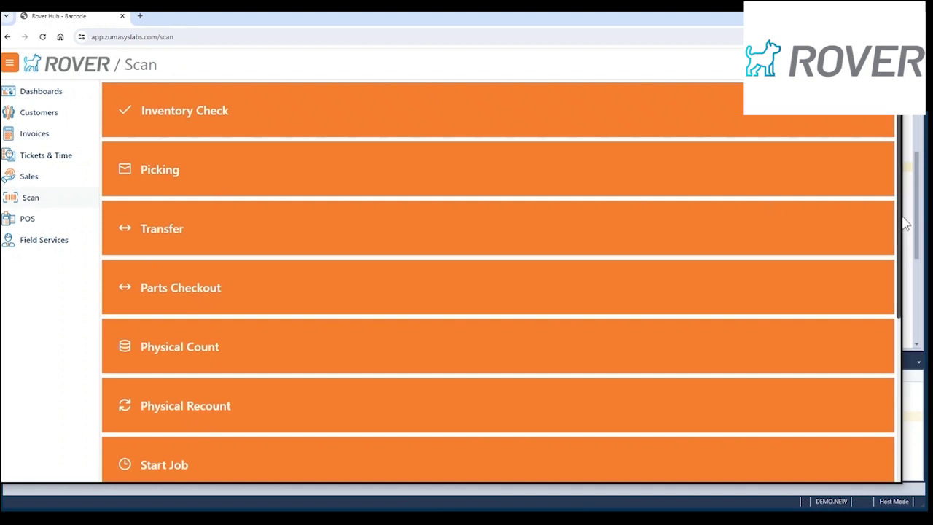
pyautogui.moveTo(898, 223); pyautogui.dragTo(321, 217)
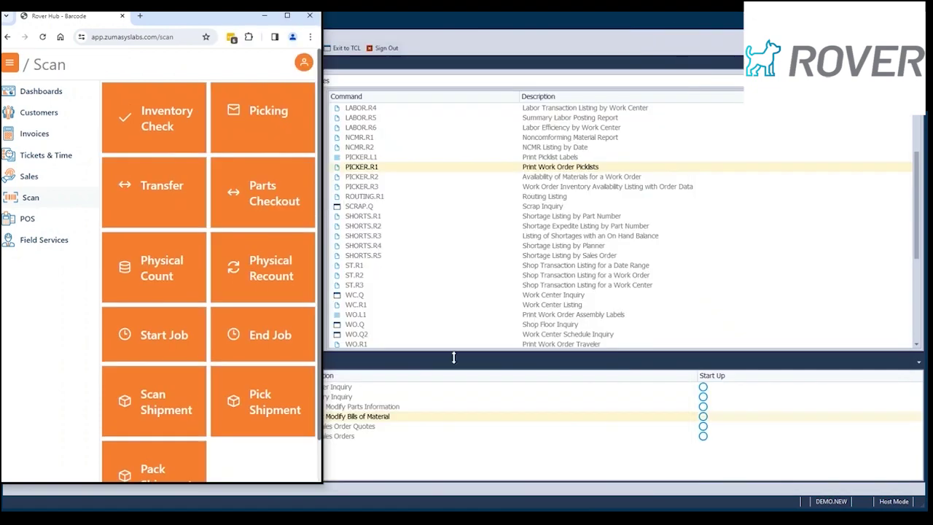
pyautogui.click(11, 66)
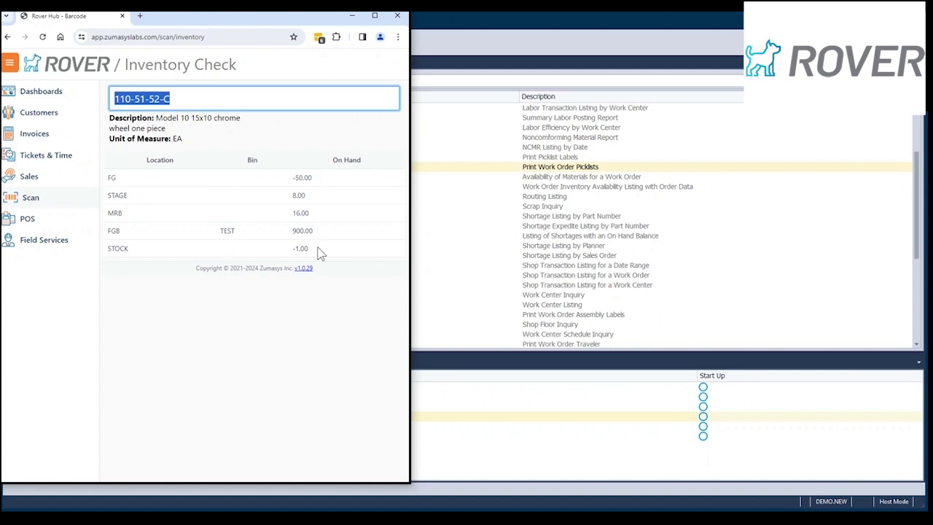
pyautogui.hotkey('alt', 'Left')
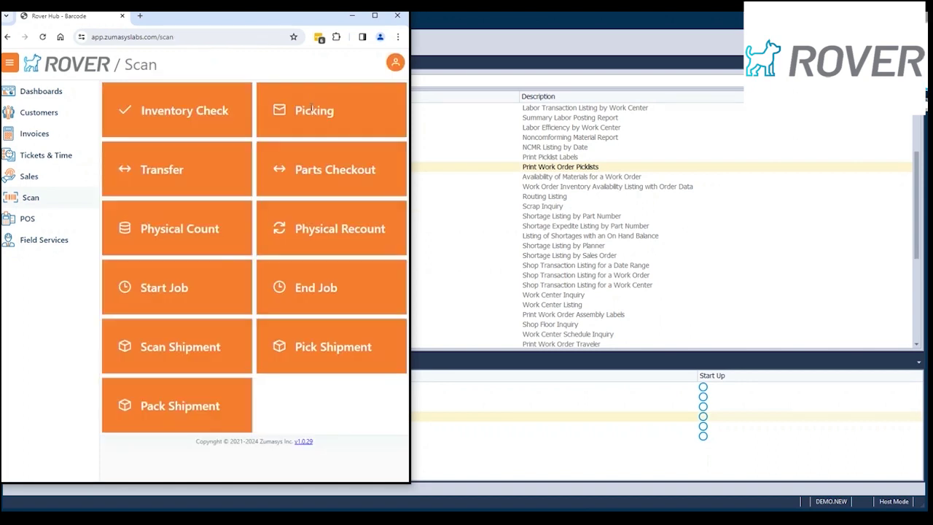
# Step: Try to look up the work order by its number for Picking, and return to the Scan menu
pyautogui.click(313, 111)
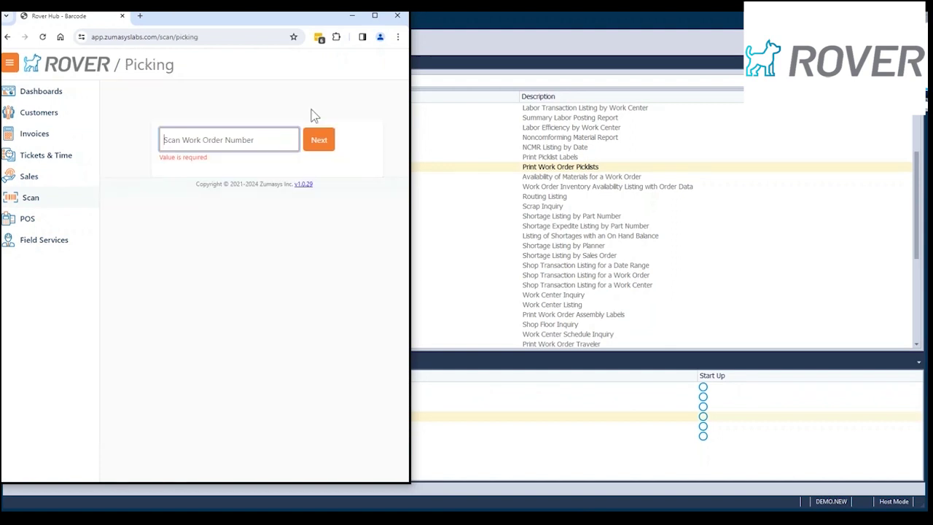
pyautogui.click(247, 137)
pyautogui.write('9')
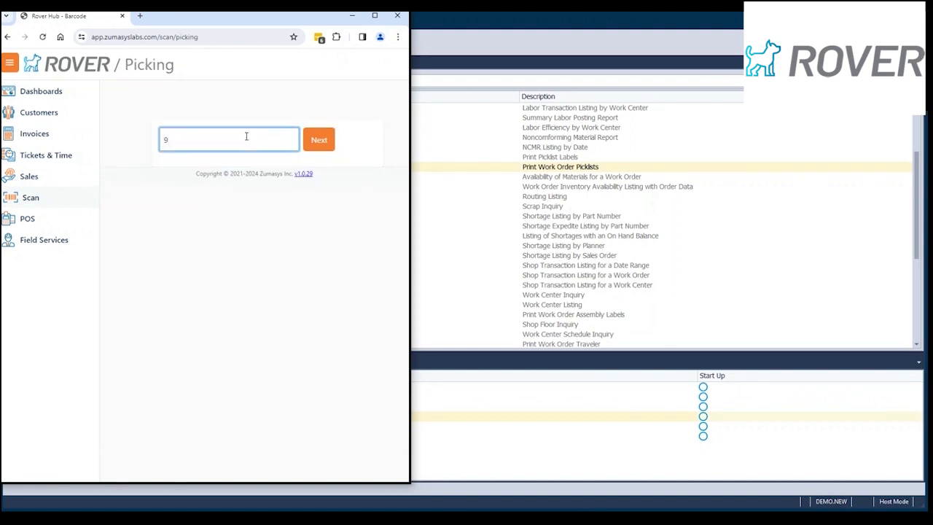
pyautogui.write('78')
pyautogui.press('Return')
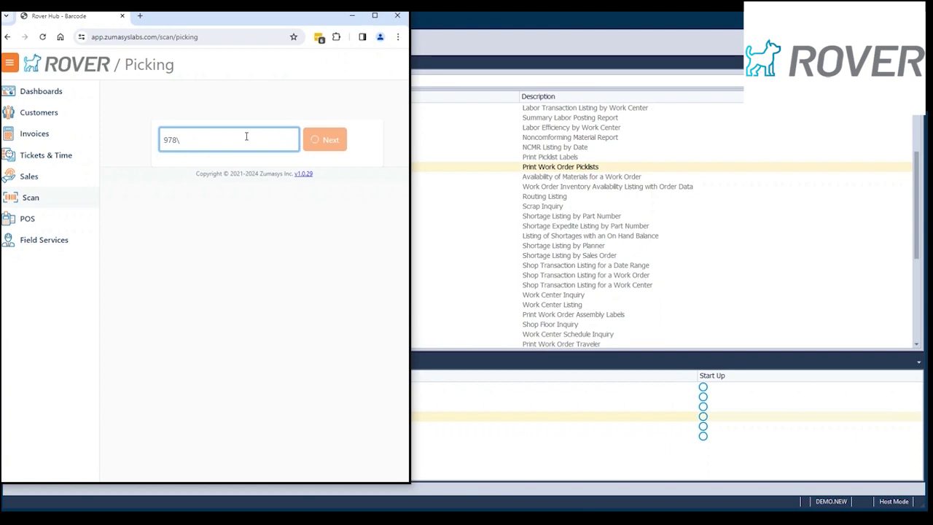
pyautogui.press('Return')
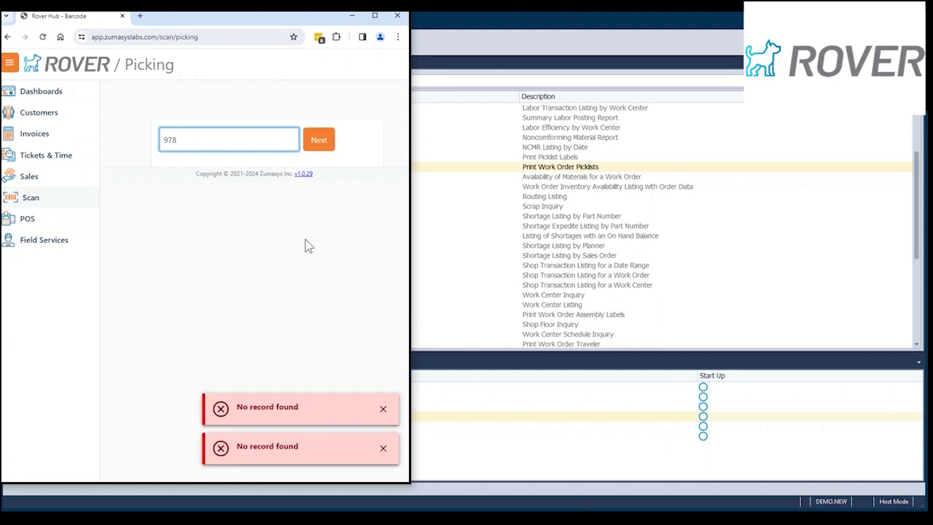
pyautogui.click(381, 448)
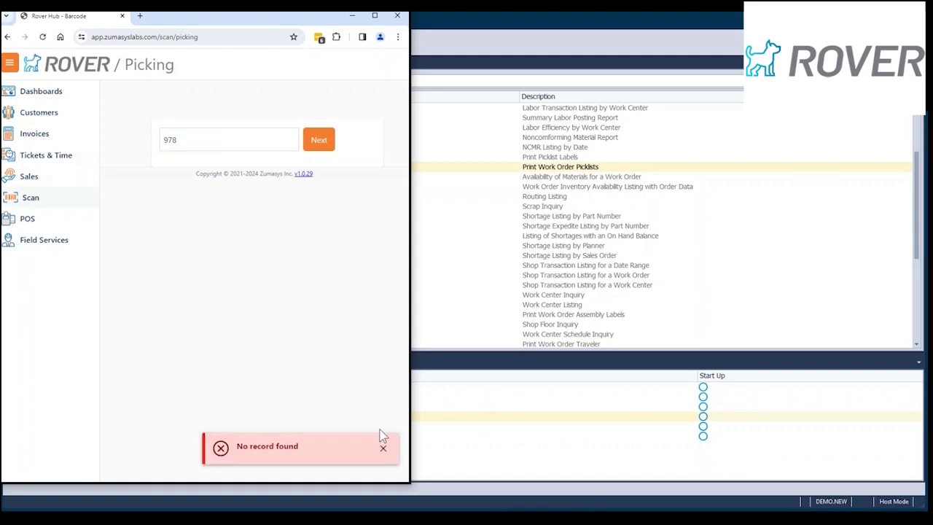
pyautogui.click(7, 38)
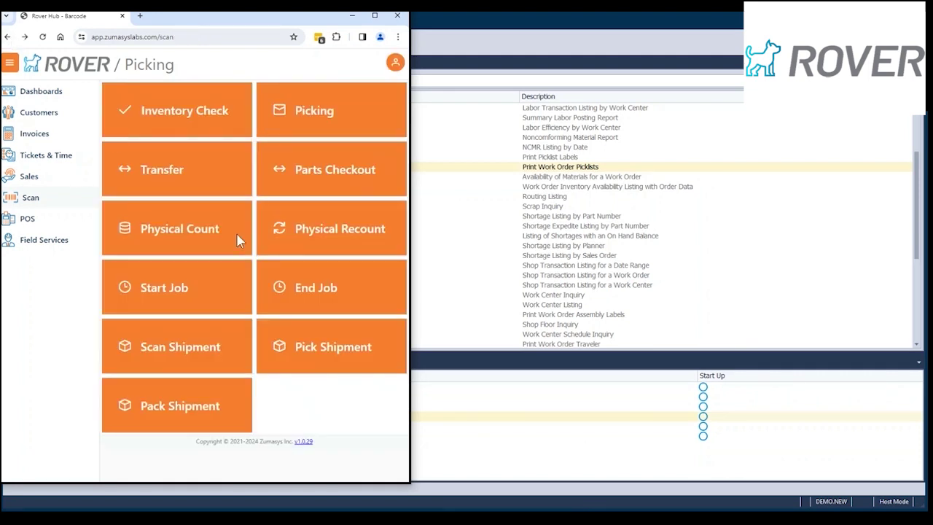
# Step: Begin an inventory Transfer and load part number 110-51-52-C
pyautogui.click(181, 169)
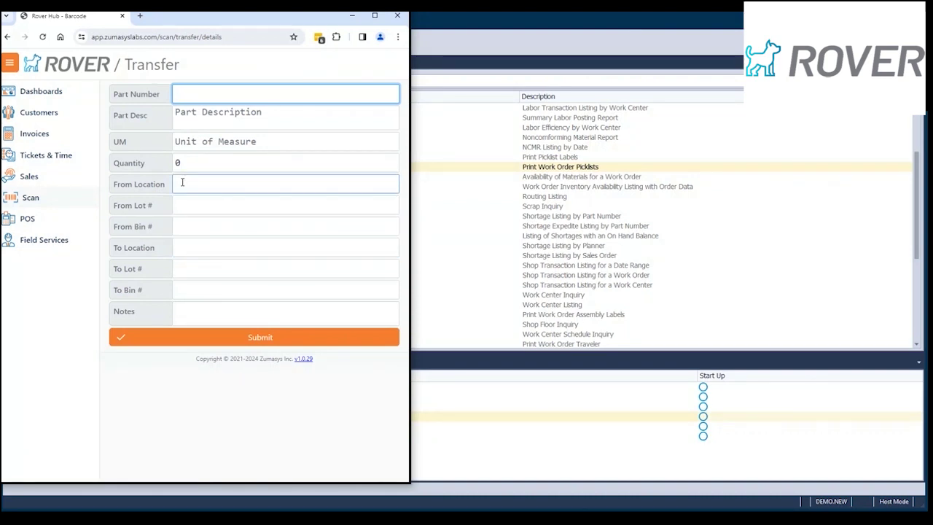
pyautogui.write('110-')
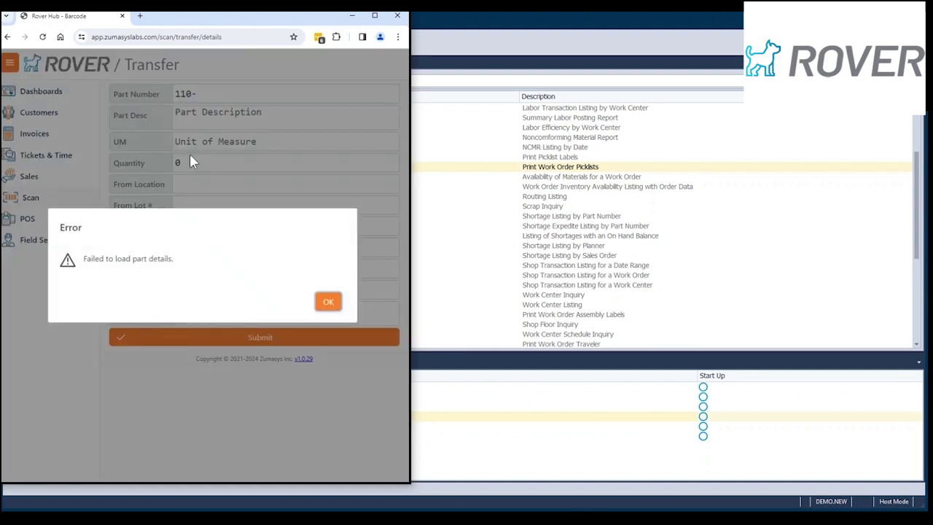
pyautogui.click(329, 293)
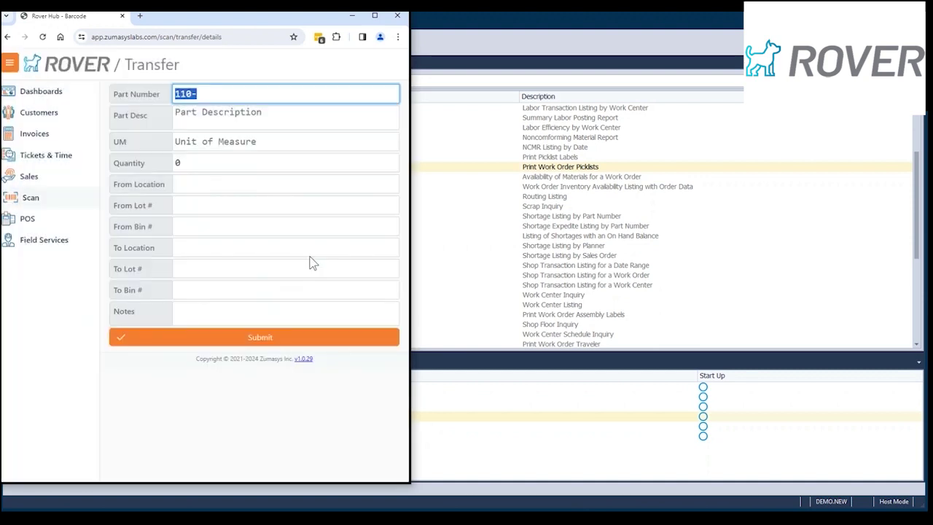
pyautogui.click(215, 92)
pyautogui.write('51-52-C')
pyautogui.press('Tab')
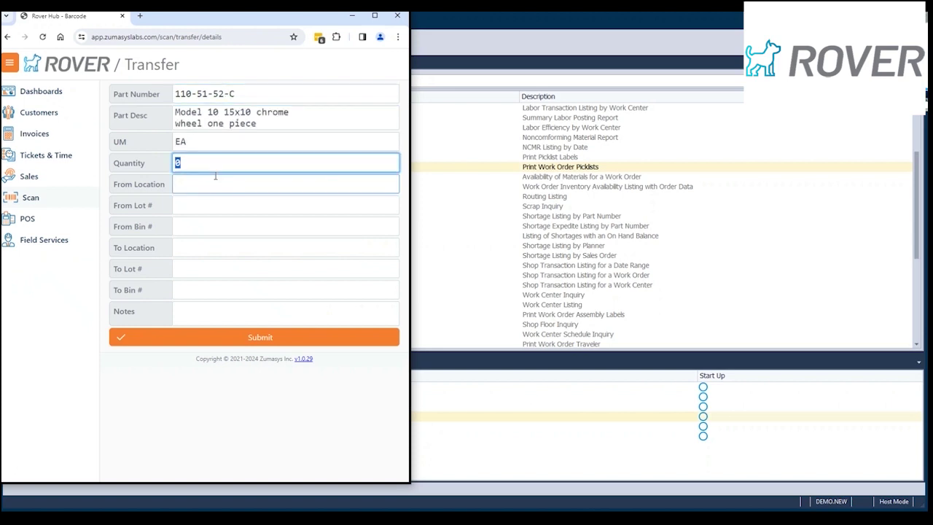
# Step: Fill in the transfer with quantity 5, from location STOCK to location FG, and return to the Scan menu
pyautogui.write('5')
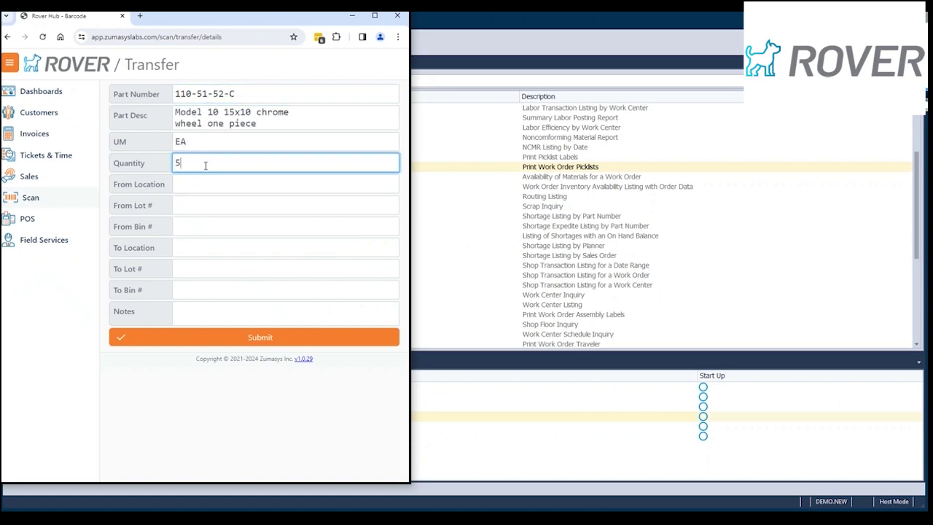
pyautogui.press('Tab')
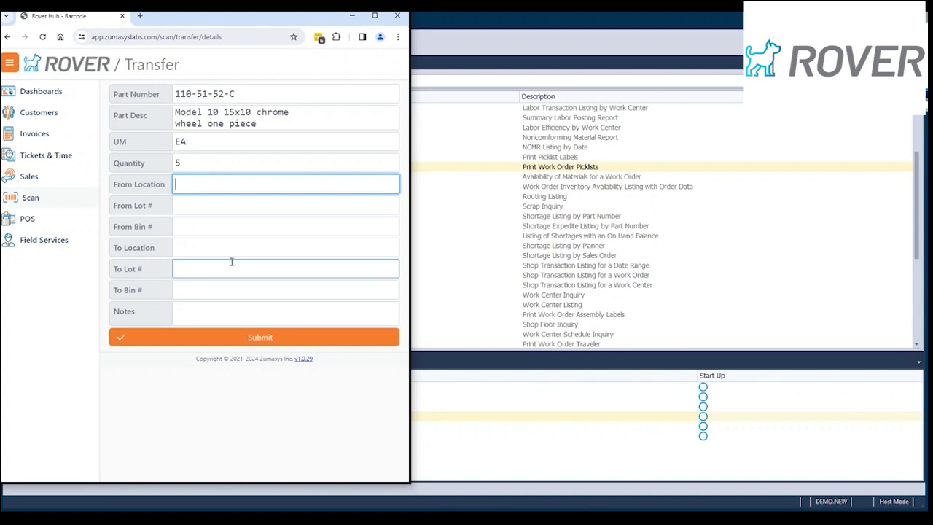
pyautogui.write('STOCK')
pyautogui.press('Return')
pyautogui.write('FG')
pyautogui.press('Return')
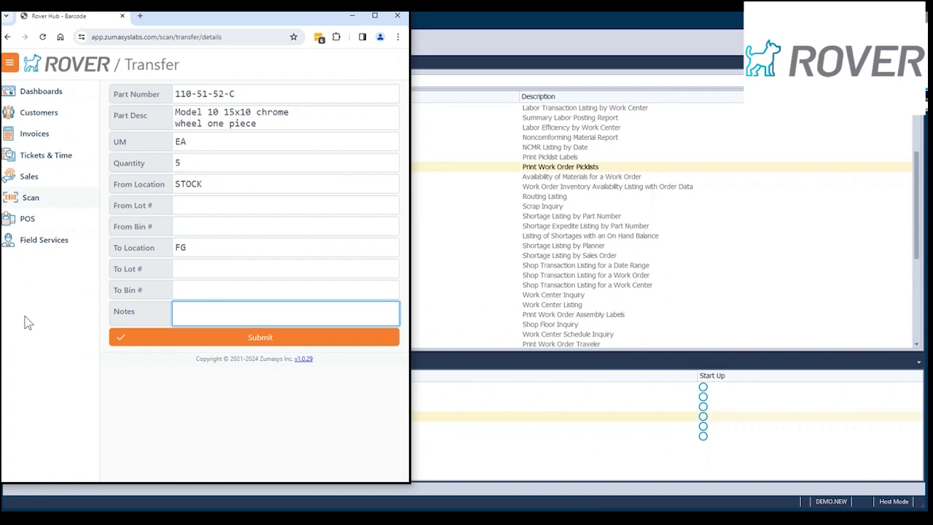
pyautogui.press('Return')
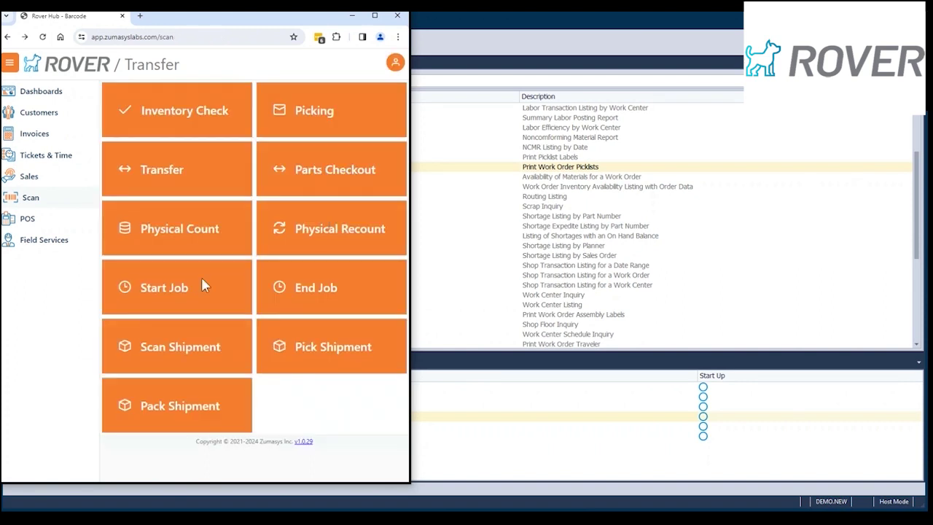
# Step: View the Start Job form's labor fields, and open the End Job form
pyautogui.click(171, 288)
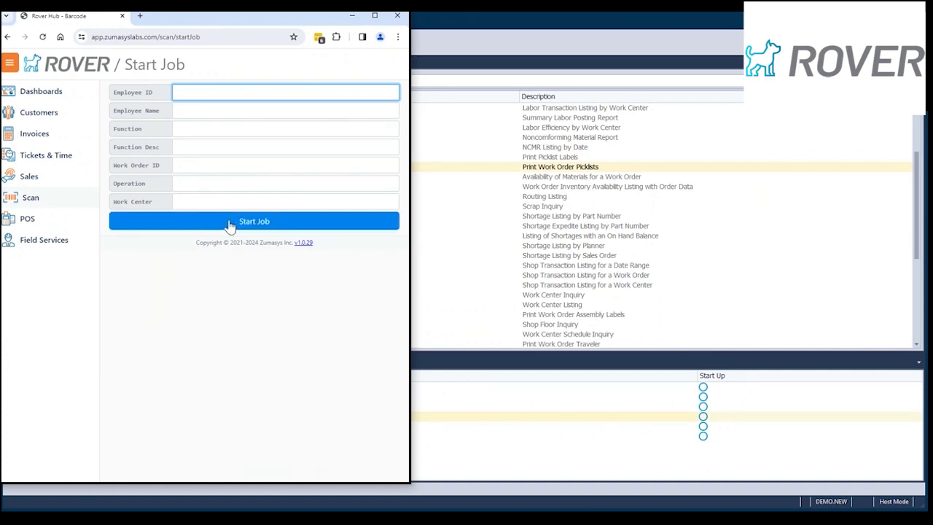
pyautogui.click(8, 36)
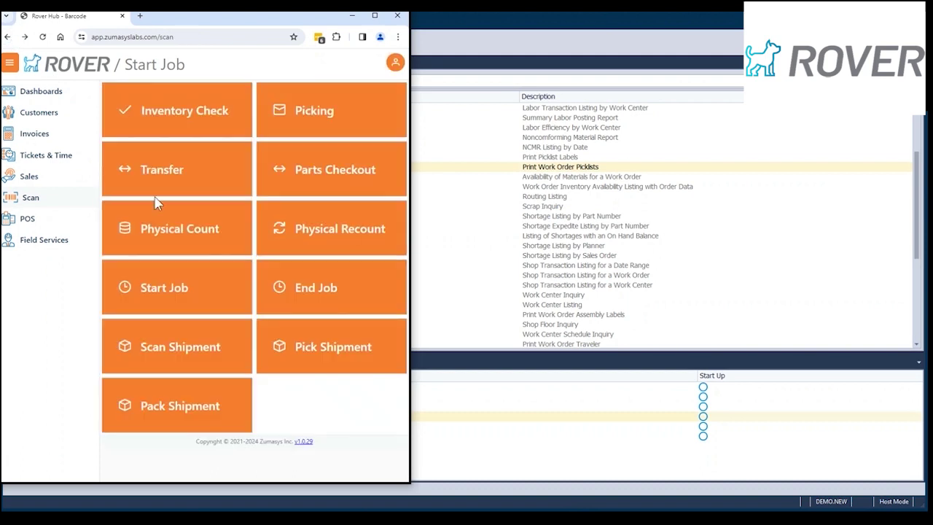
pyautogui.click(308, 287)
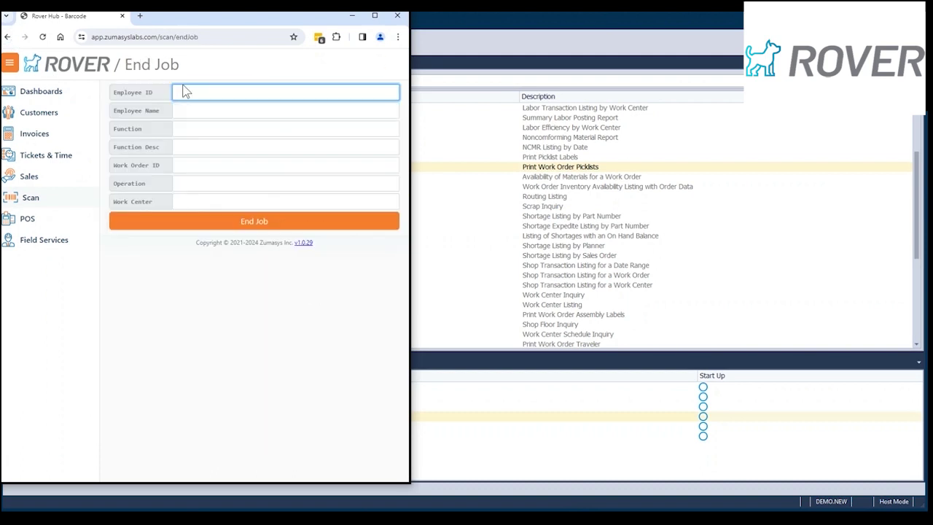